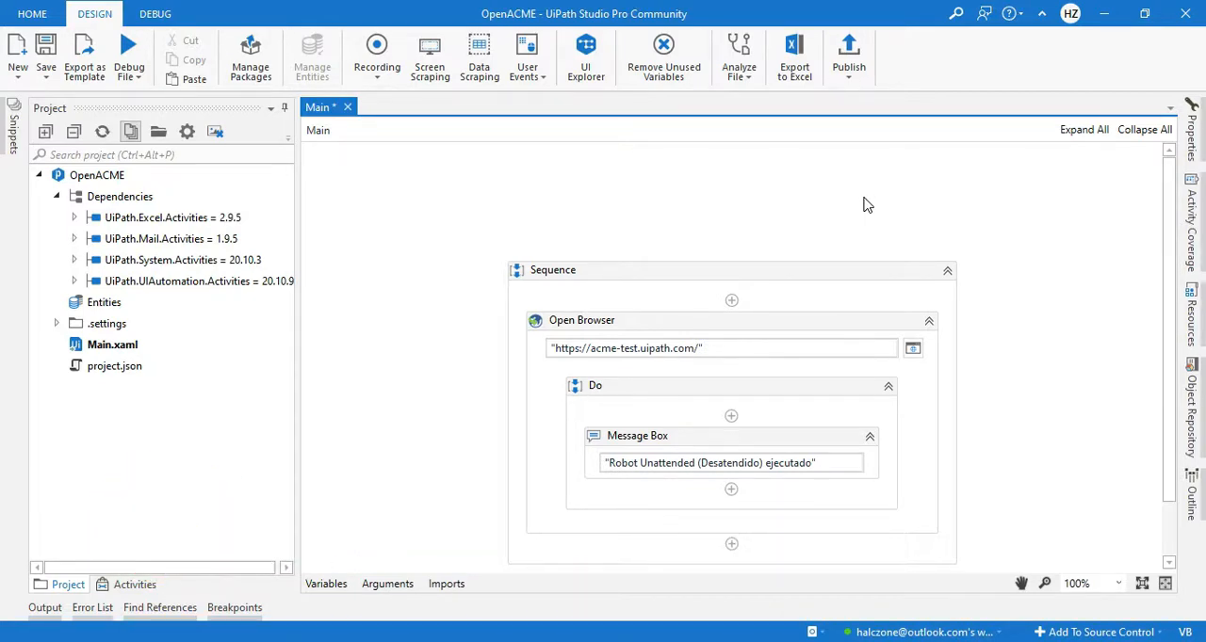
{"action": "left_click", "coordinate": [809, 325]}
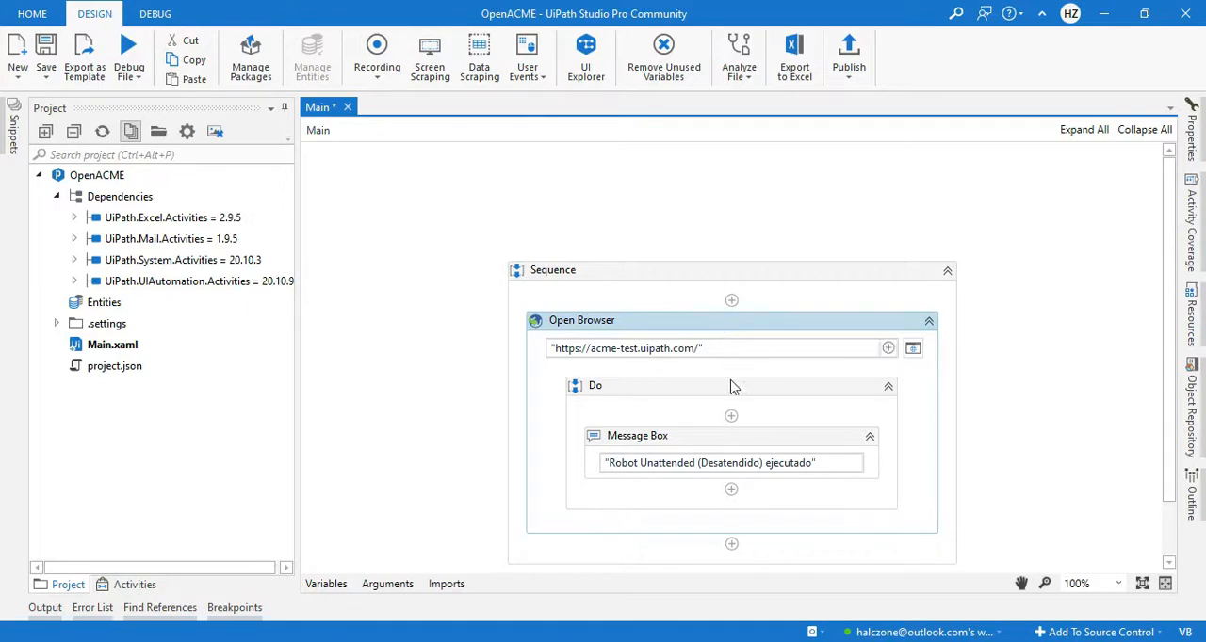
{"action": "left_click", "coordinate": [744, 440]}
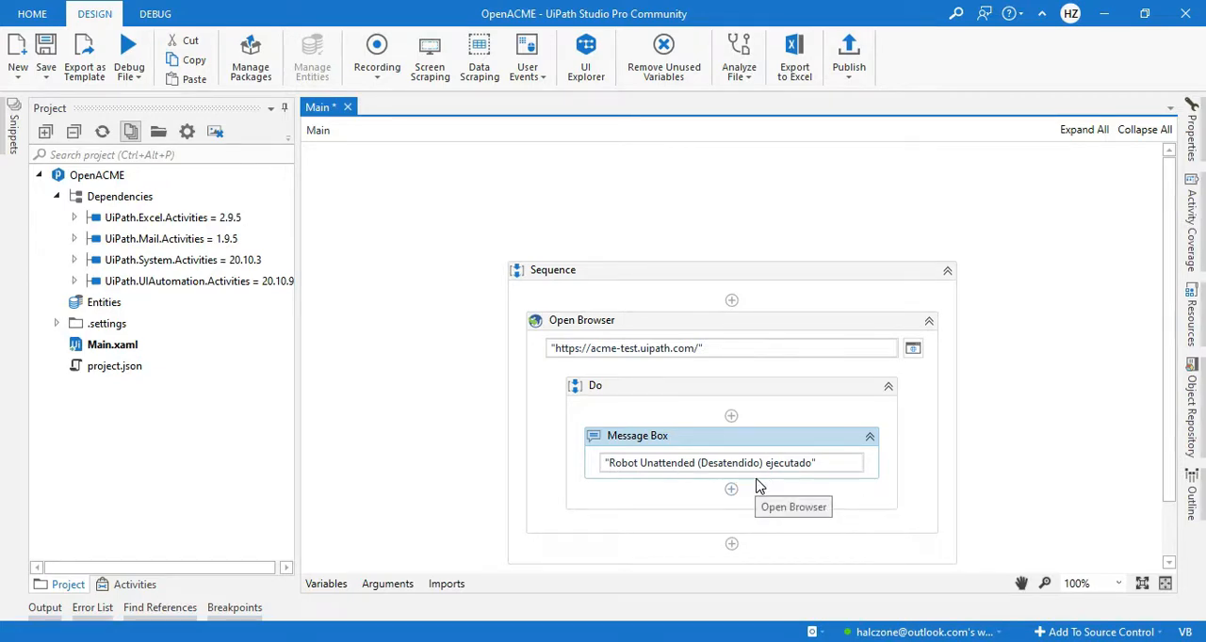
{"action": "left_click", "coordinate": [1104, 350]}
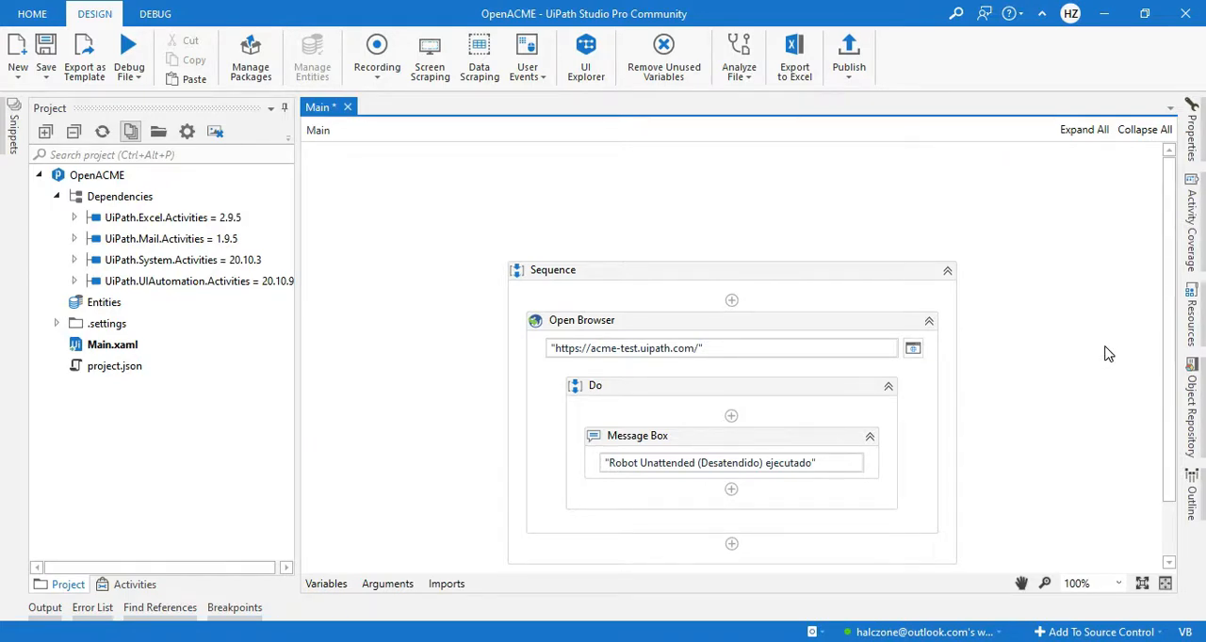
Step: Debug the main workflow, stepping through the Do sequence and Message Box activity until the run ends, and dismiss its message
{"action": "key", "text": "F5"}
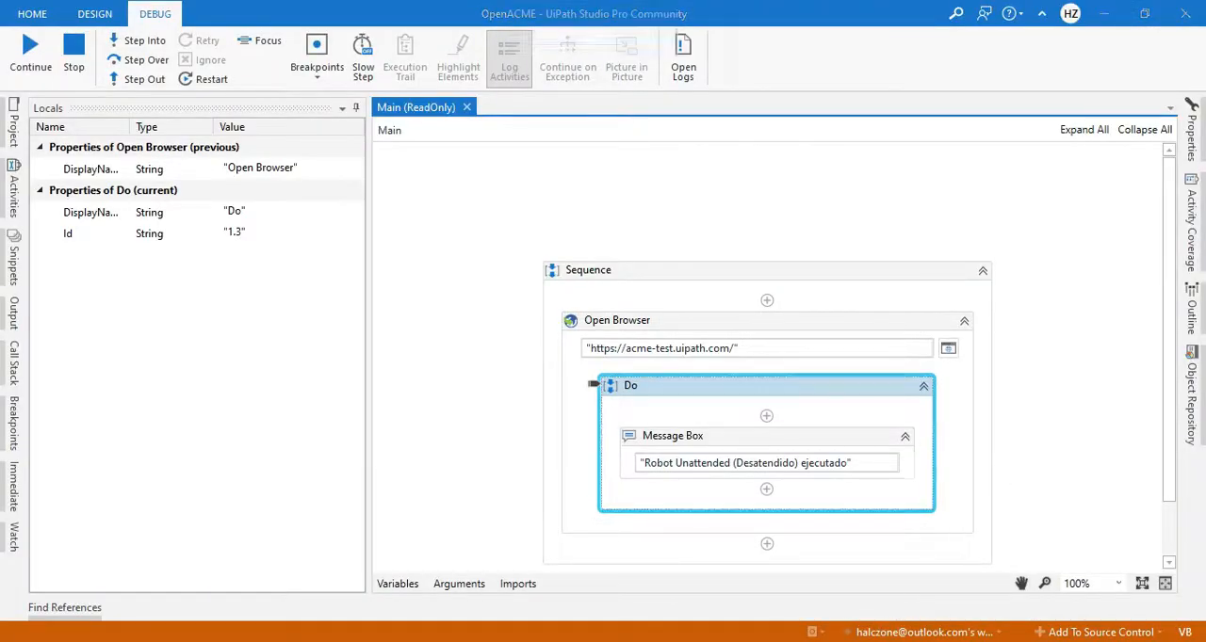
{"action": "key", "text": "F11"}
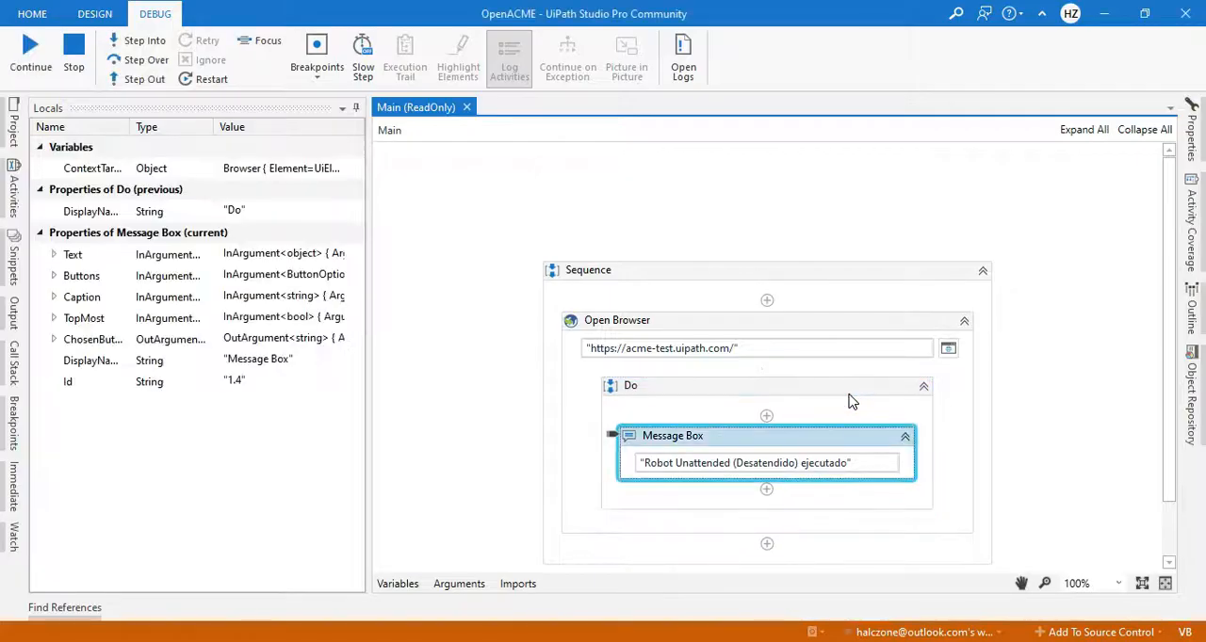
{"action": "key", "text": "F11"}
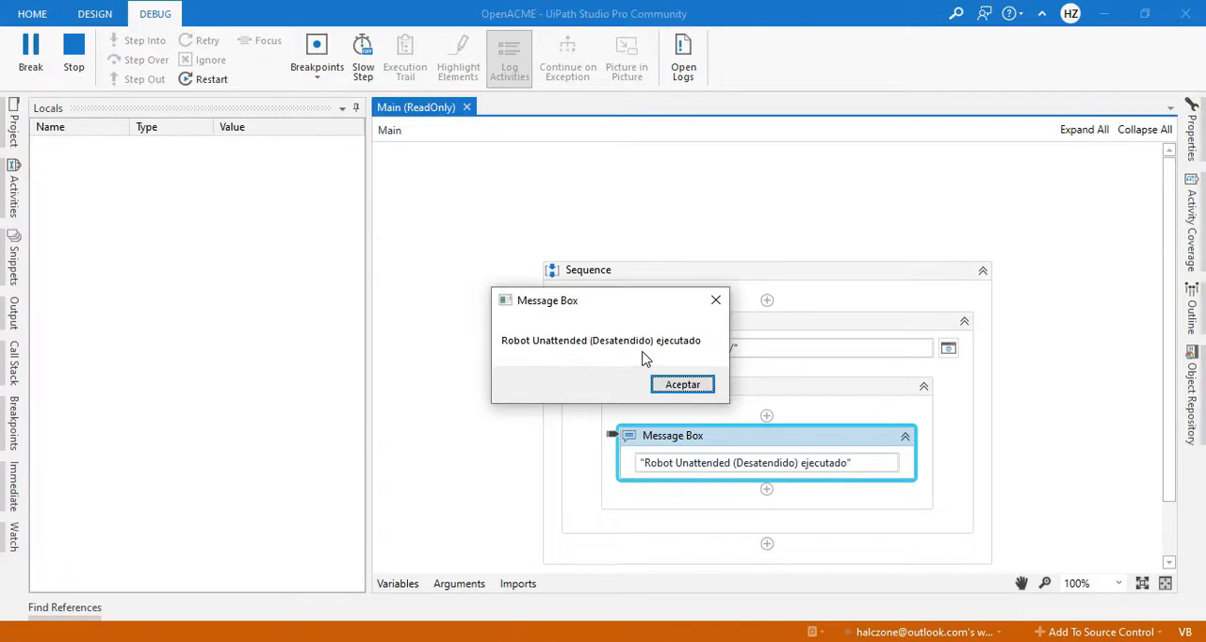
{"action": "left_click", "coordinate": [682, 385]}
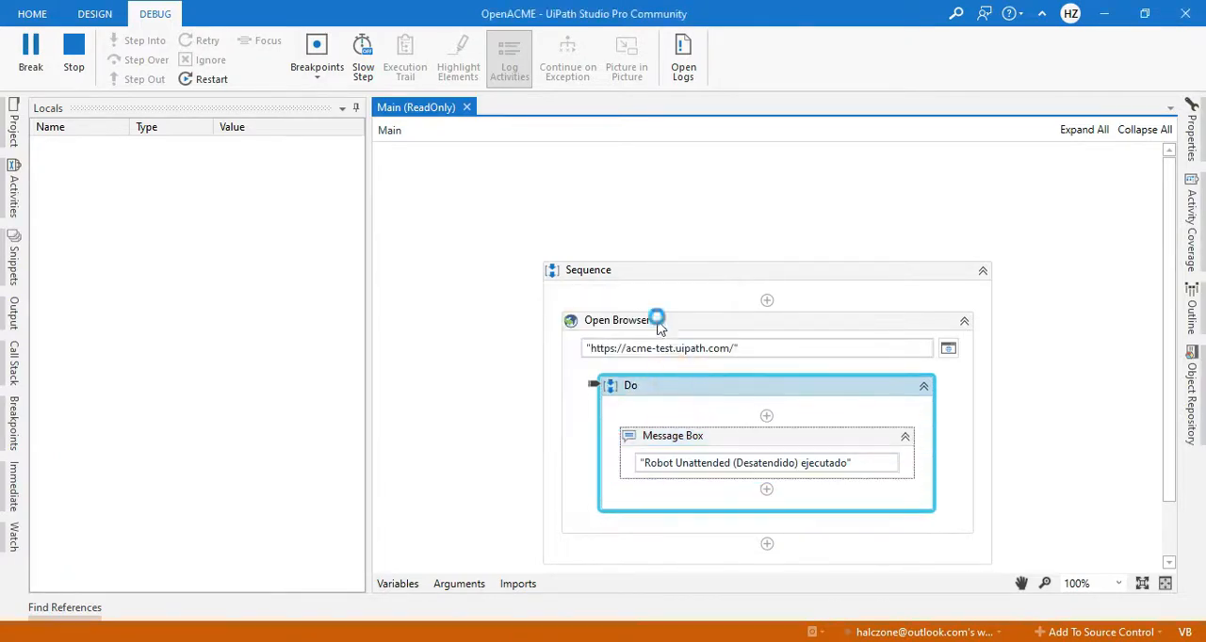
{"action": "key", "text": "F11"}
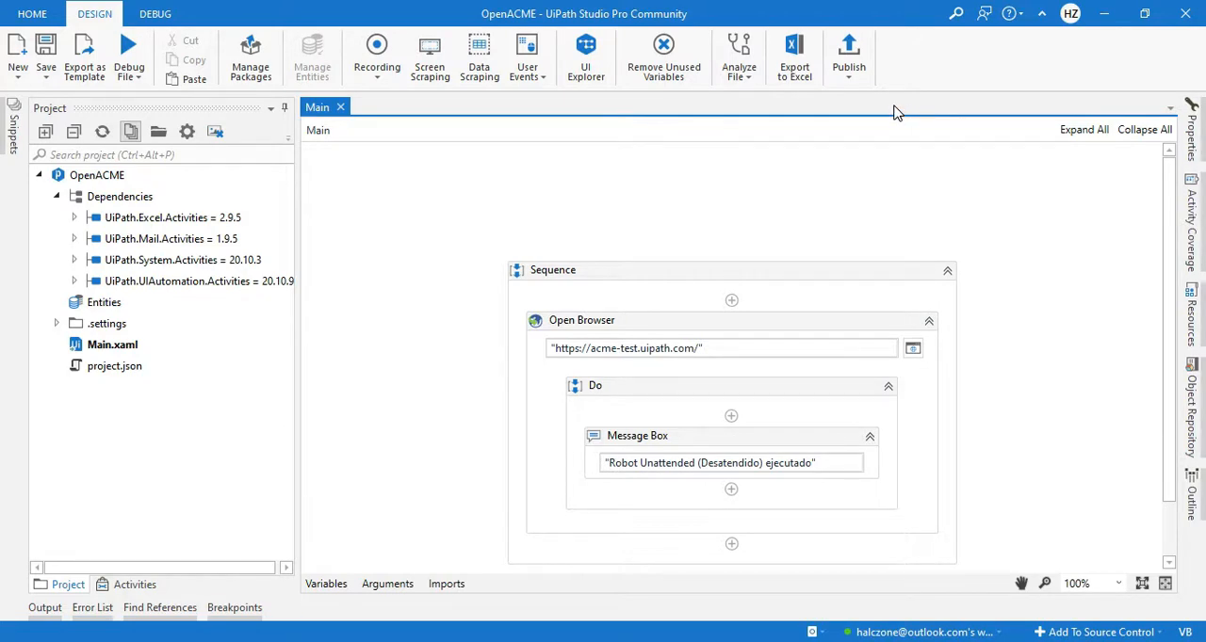
Step: Publish the process as package OpenACME version 1.0.1 to the Orchestrator Tenant Processes Feed
{"action": "left_click", "coordinate": [860, 59]}
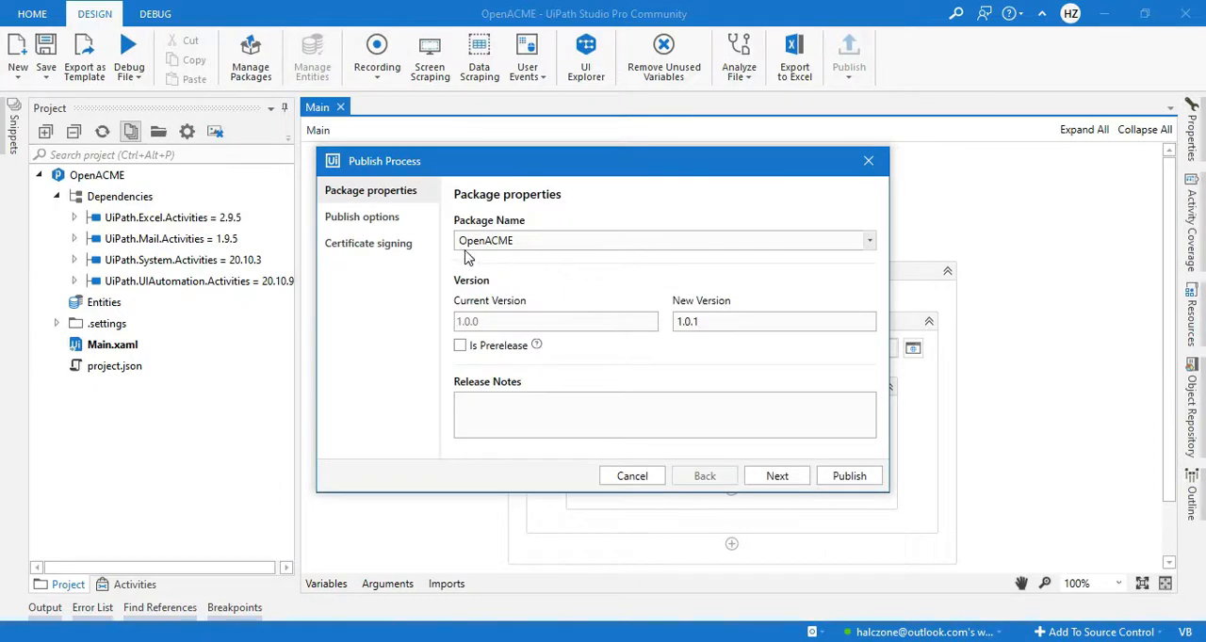
{"action": "double_click", "coordinate": [466, 240]}
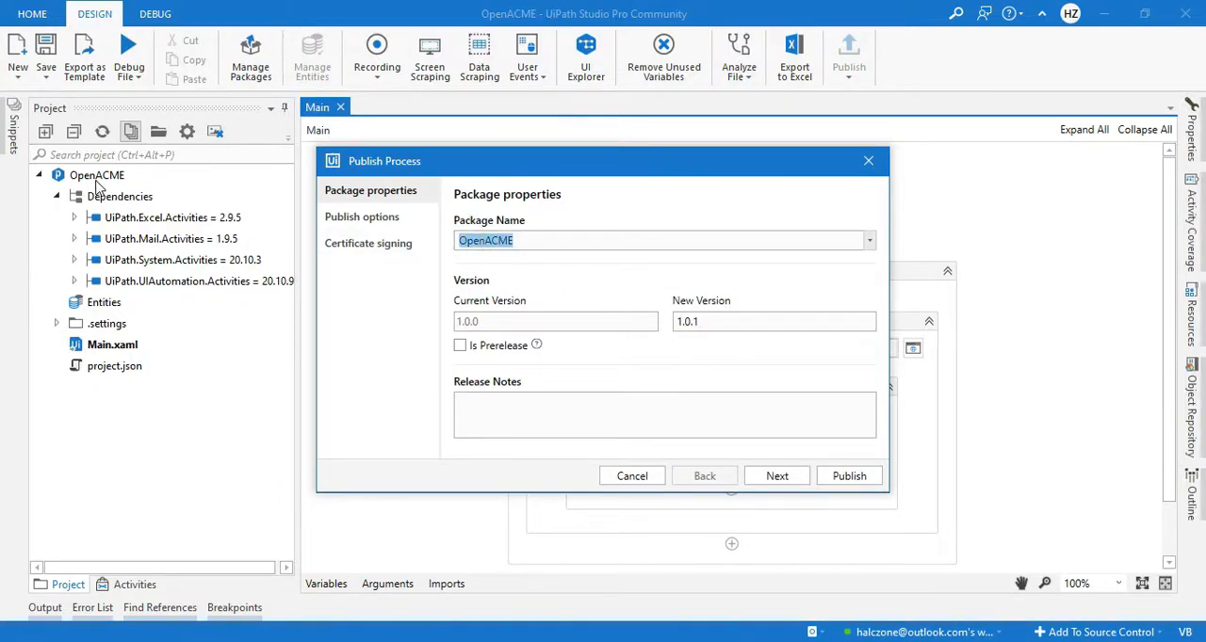
{"action": "left_click", "coordinate": [538, 241]}
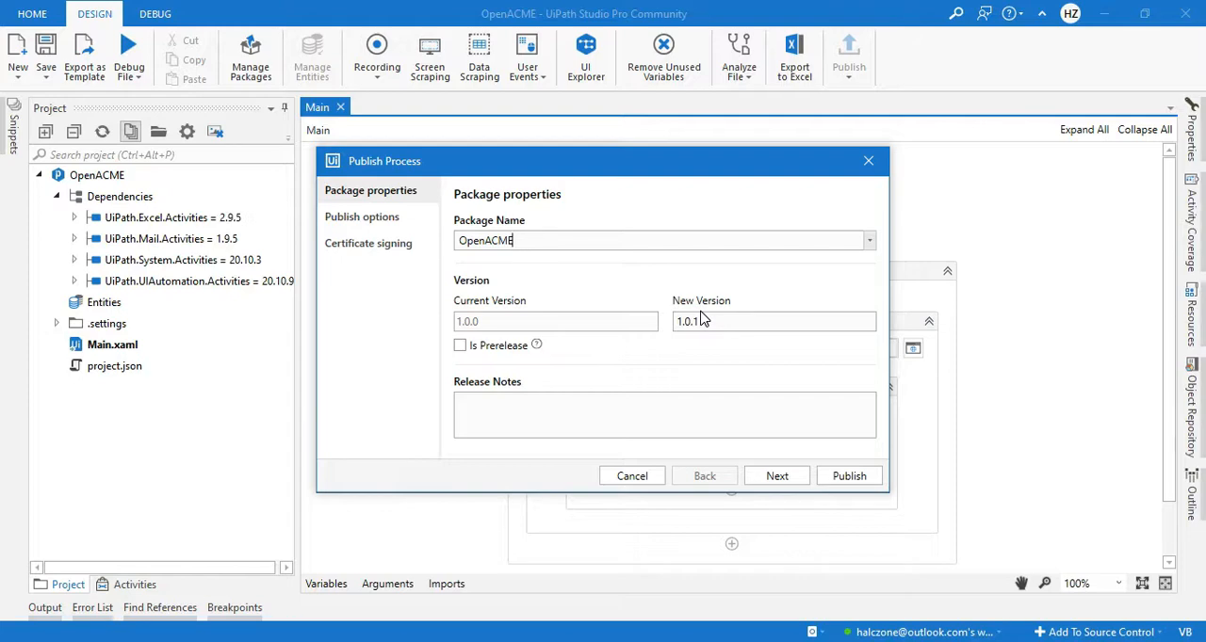
{"action": "left_click", "coordinate": [778, 476]}
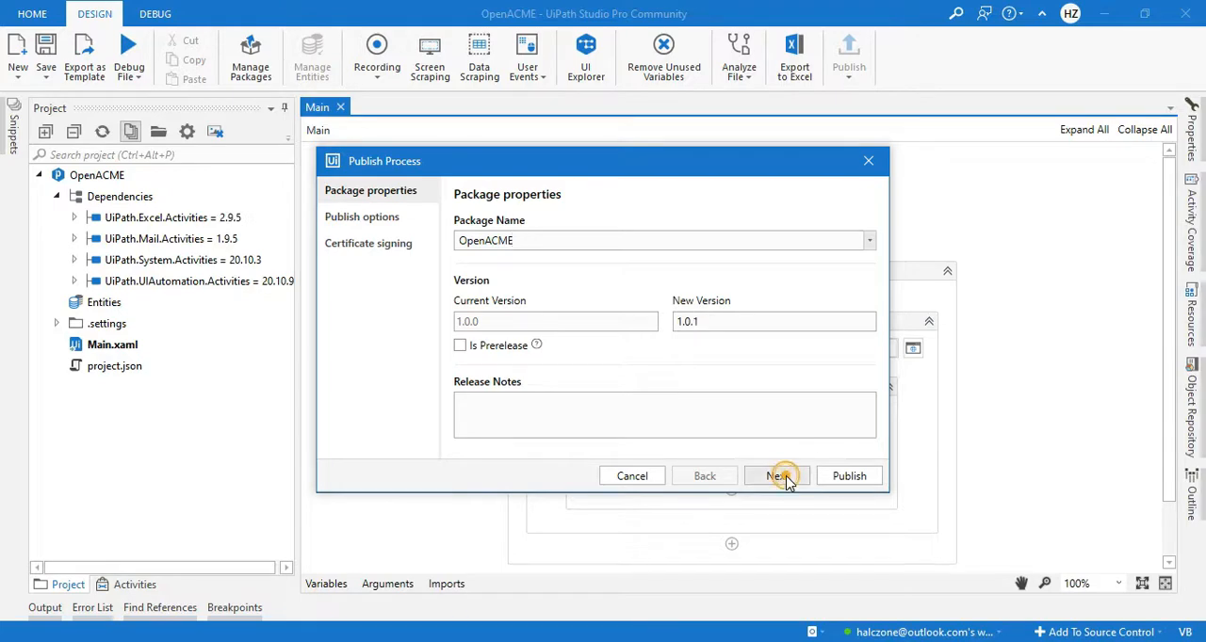
{"action": "left_click", "coordinate": [868, 241]}
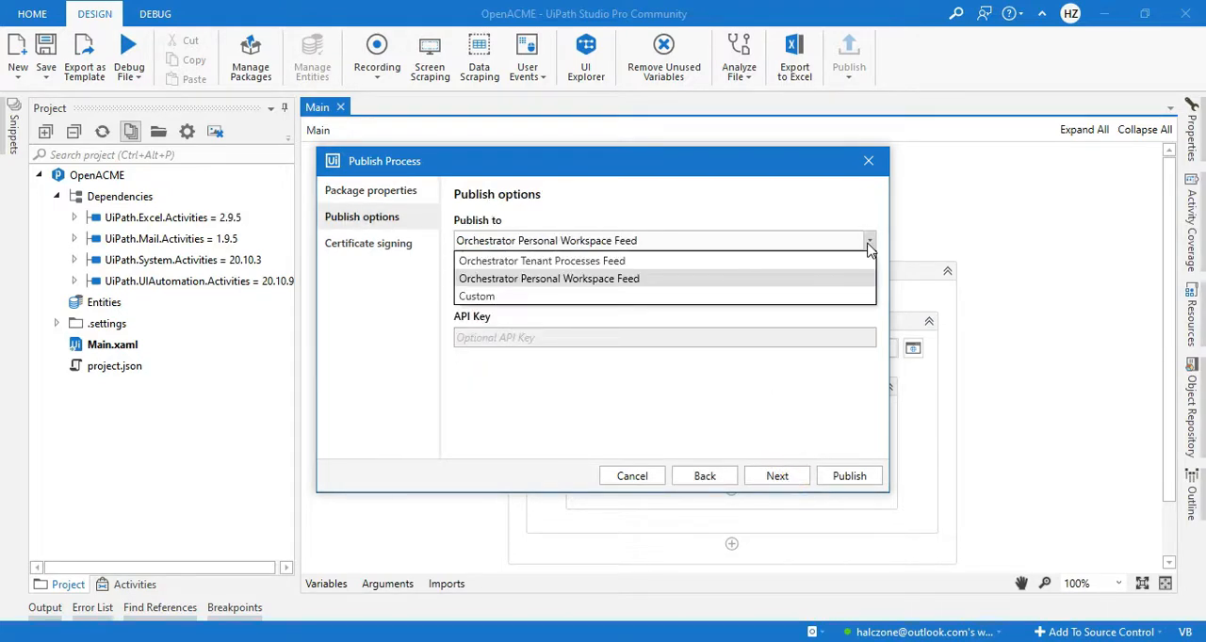
{"action": "left_click", "coordinate": [796, 261]}
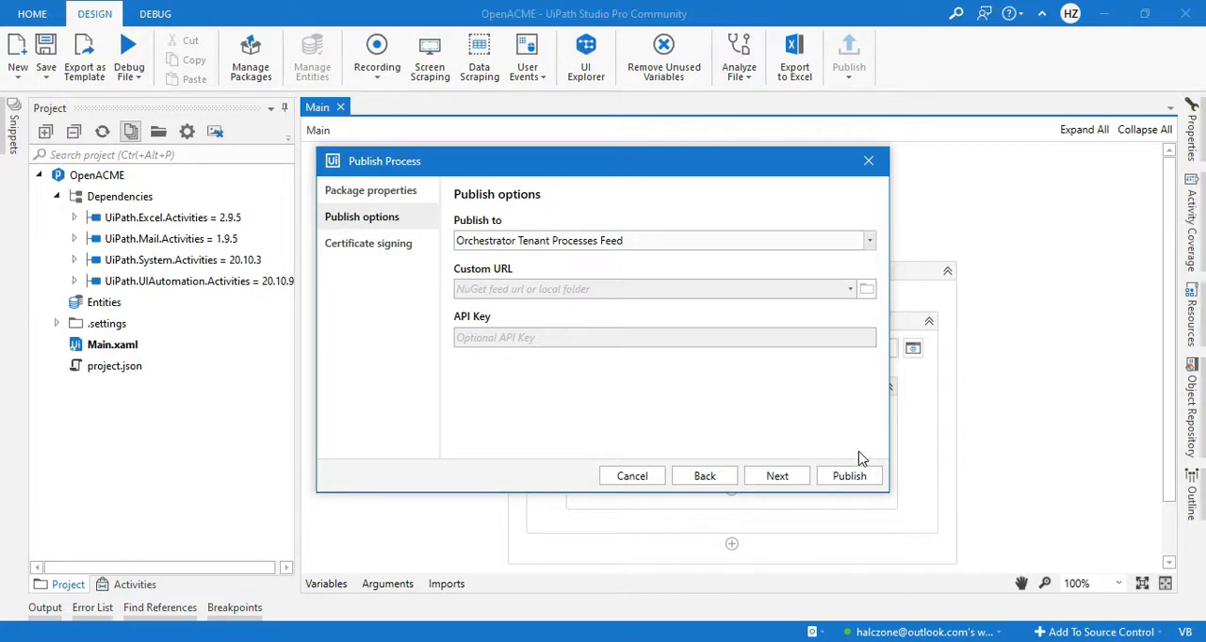
{"action": "left_click", "coordinate": [848, 477]}
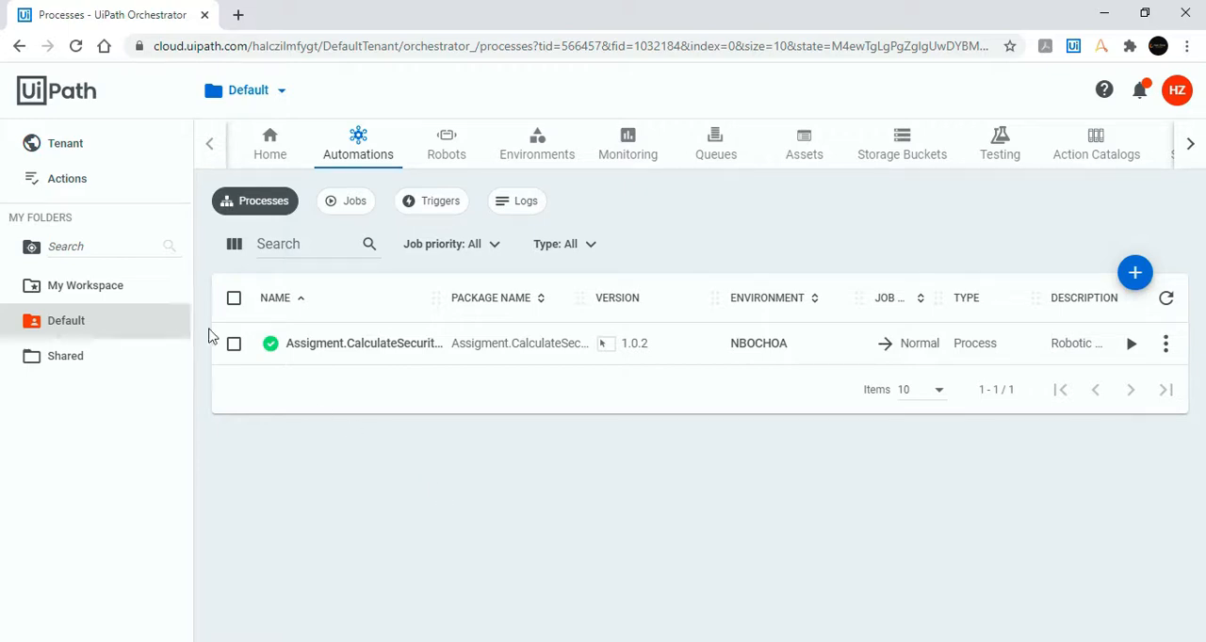
Step: Switch to UiPath Orchestrator and check the published versions of the OpenACME package in the tenant
{"action": "left_click", "coordinate": [104, 151]}
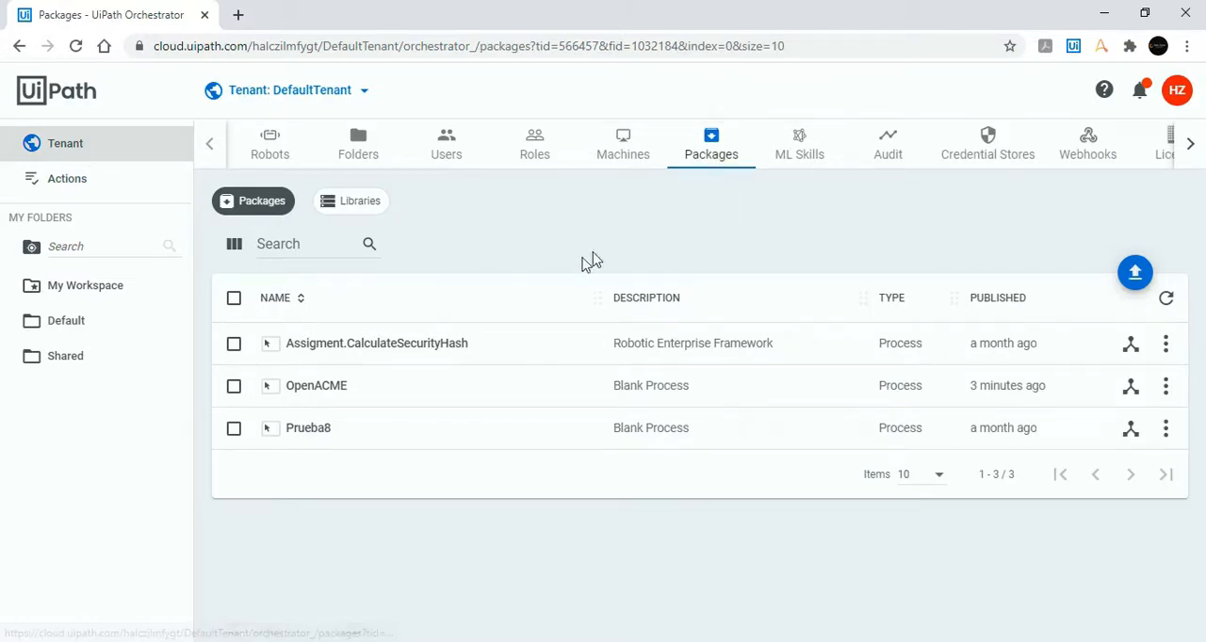
{"action": "left_click", "coordinate": [420, 386]}
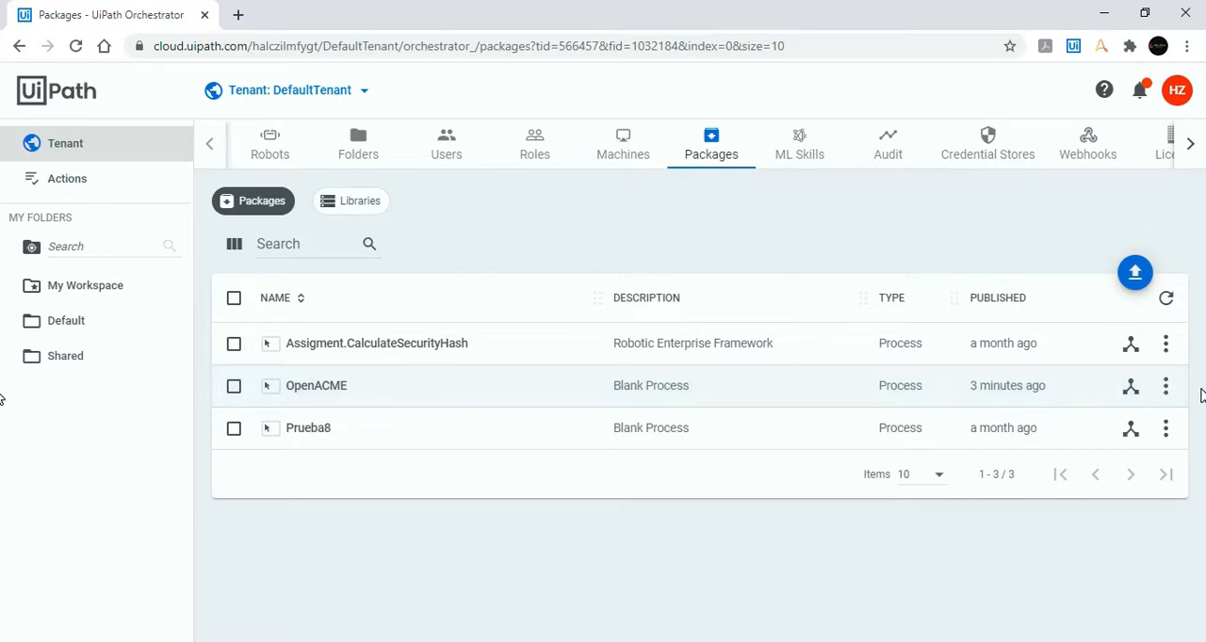
{"action": "left_click", "coordinate": [1165, 386]}
{"action": "left_click", "coordinate": [1081, 421]}
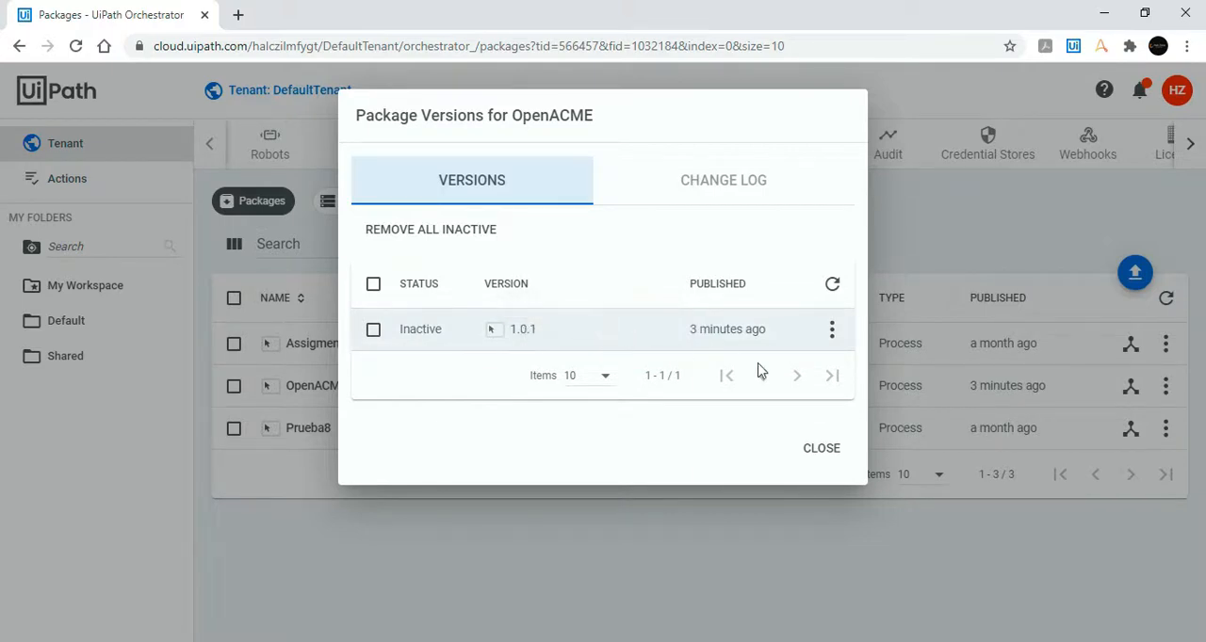
{"action": "left_click", "coordinate": [812, 452]}
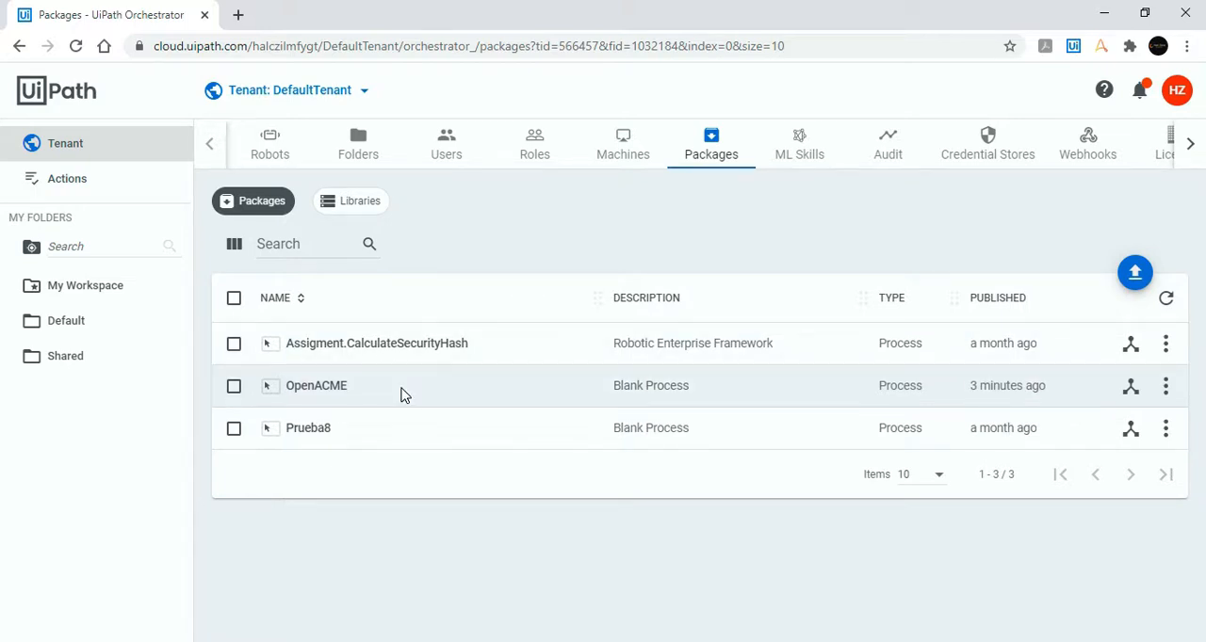
Step: Start creating a new standard robot in the Default folder
{"action": "left_click", "coordinate": [94, 319]}
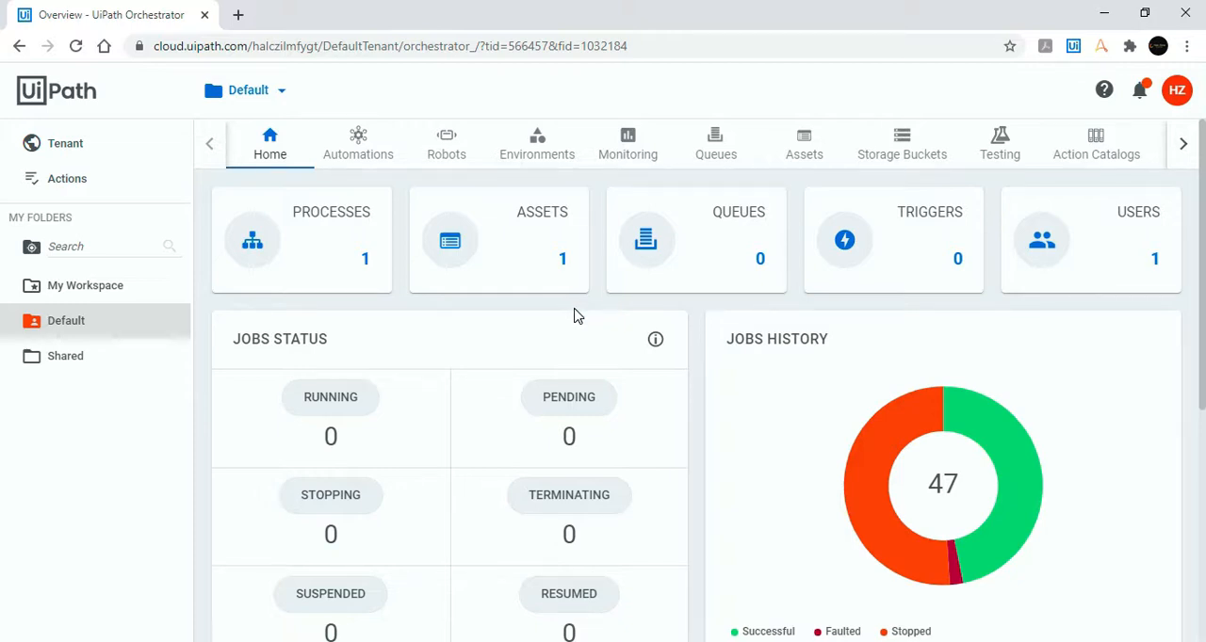
{"action": "left_click", "coordinate": [449, 155]}
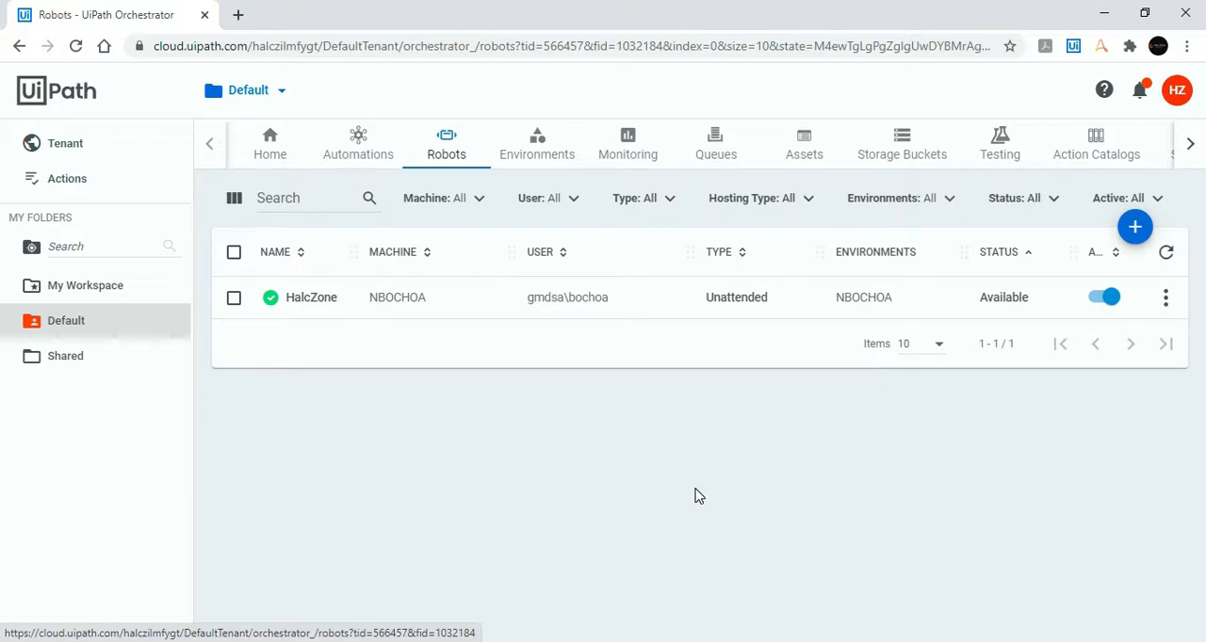
{"action": "left_click", "coordinate": [1135, 231]}
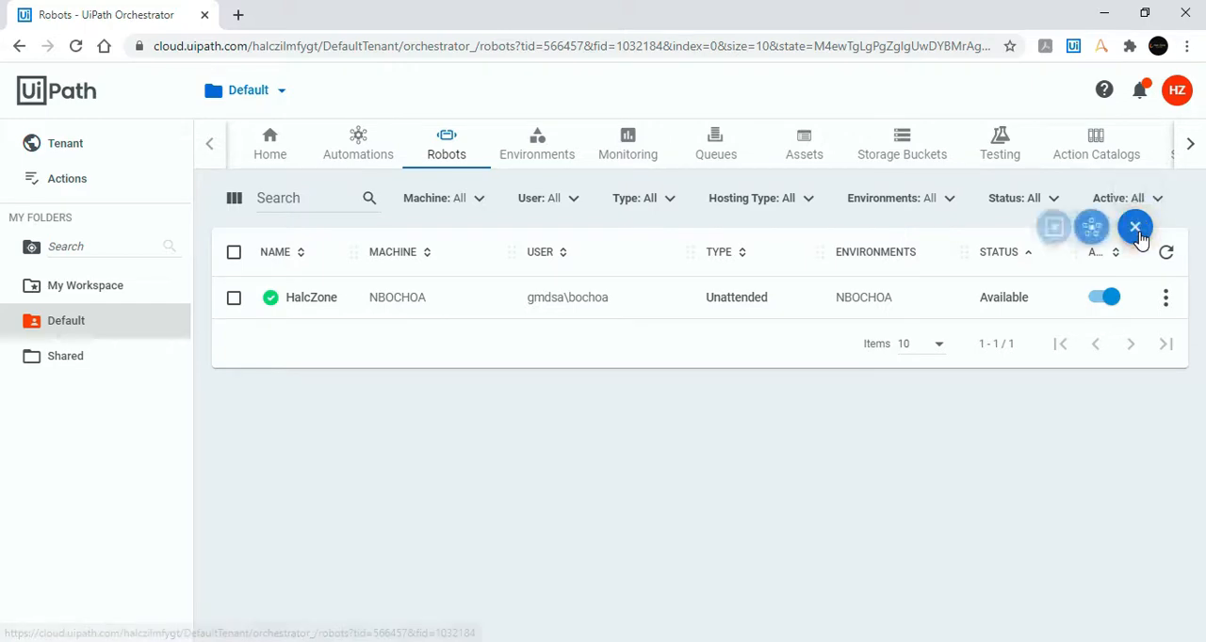
{"action": "left_click", "coordinate": [1048, 230]}
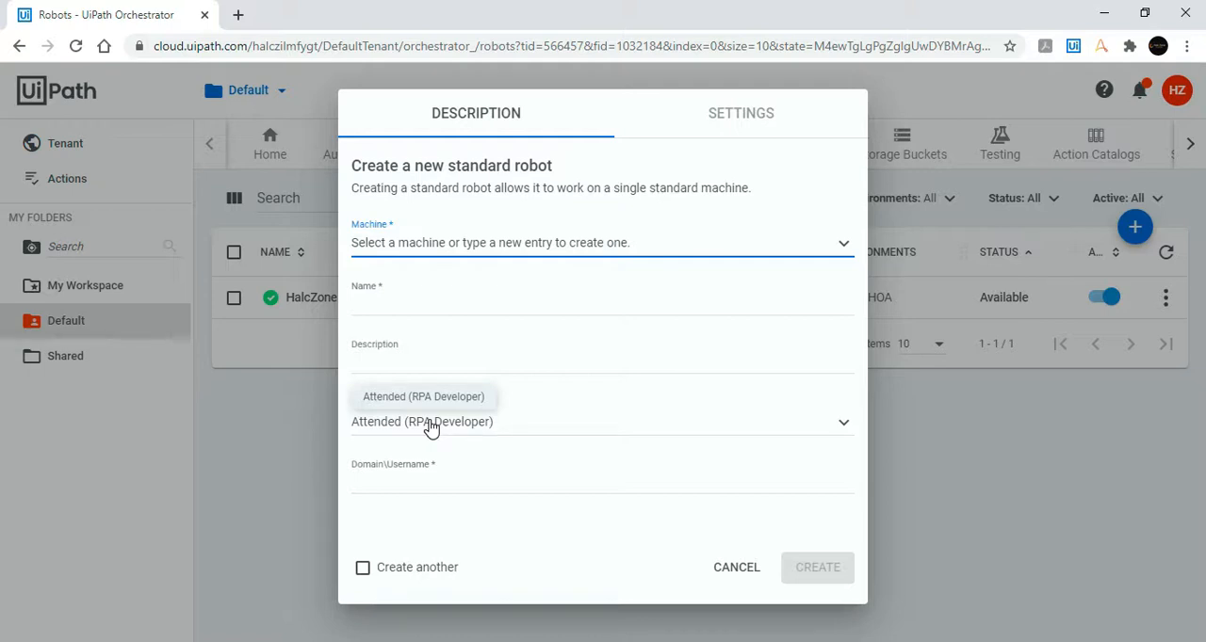
Step: Assign the new standard robot to the machine NBOCHOA and name it Halc Zone
{"action": "left_click", "coordinate": [586, 243]}
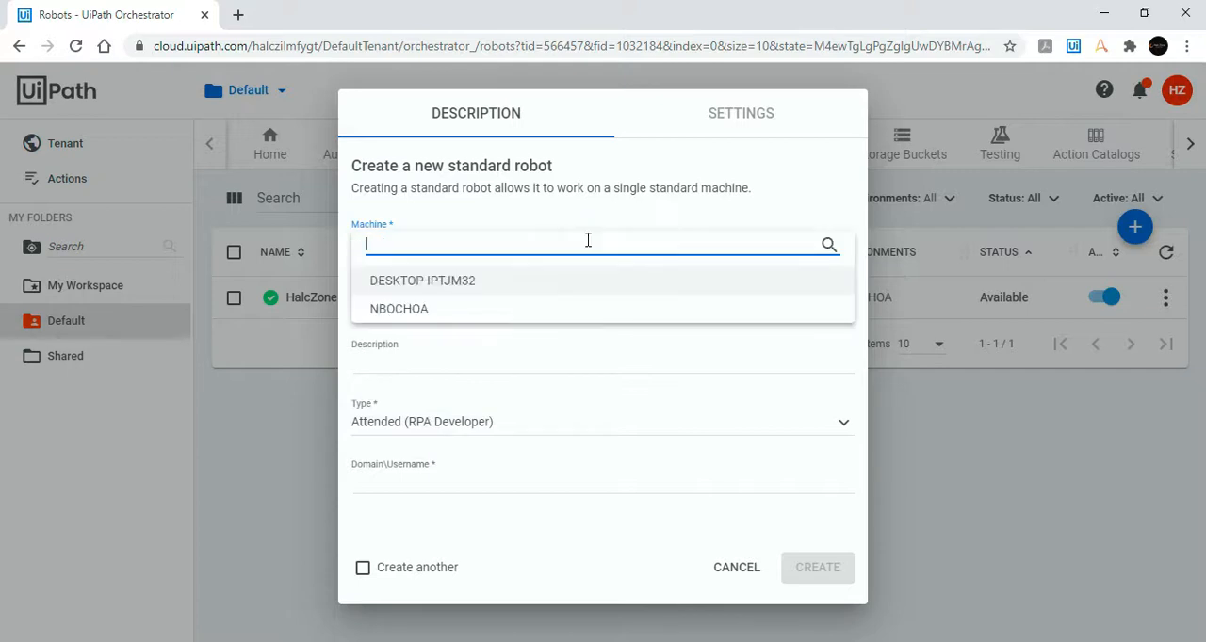
{"action": "left_click", "coordinate": [545, 315]}
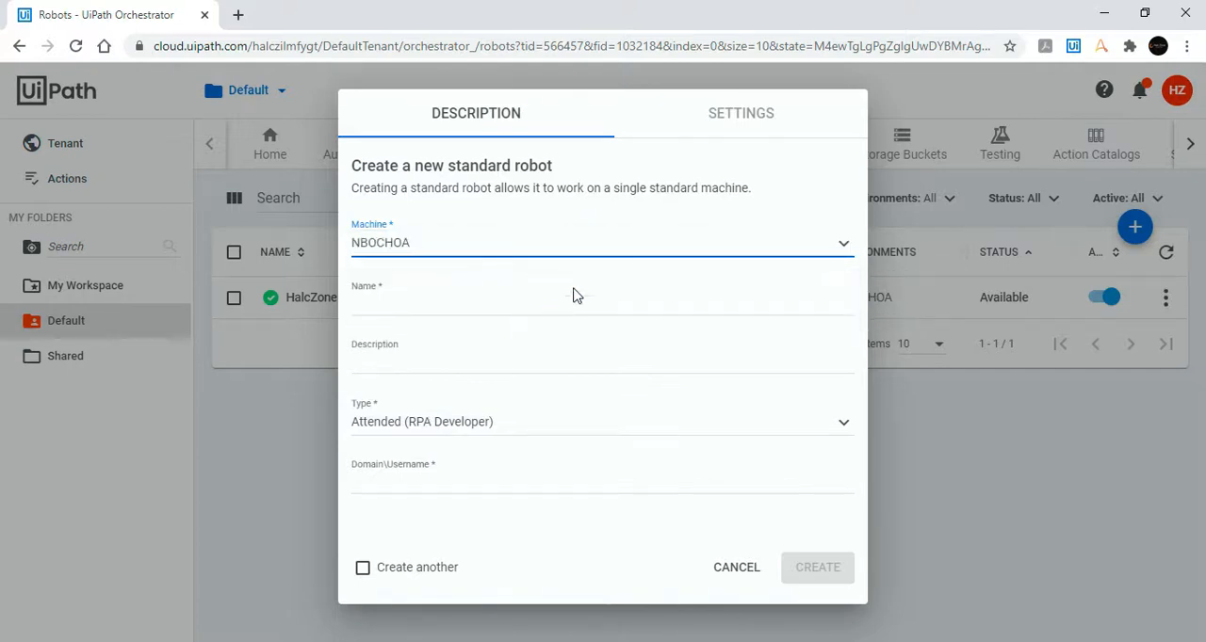
{"action": "left_click", "coordinate": [512, 303]}
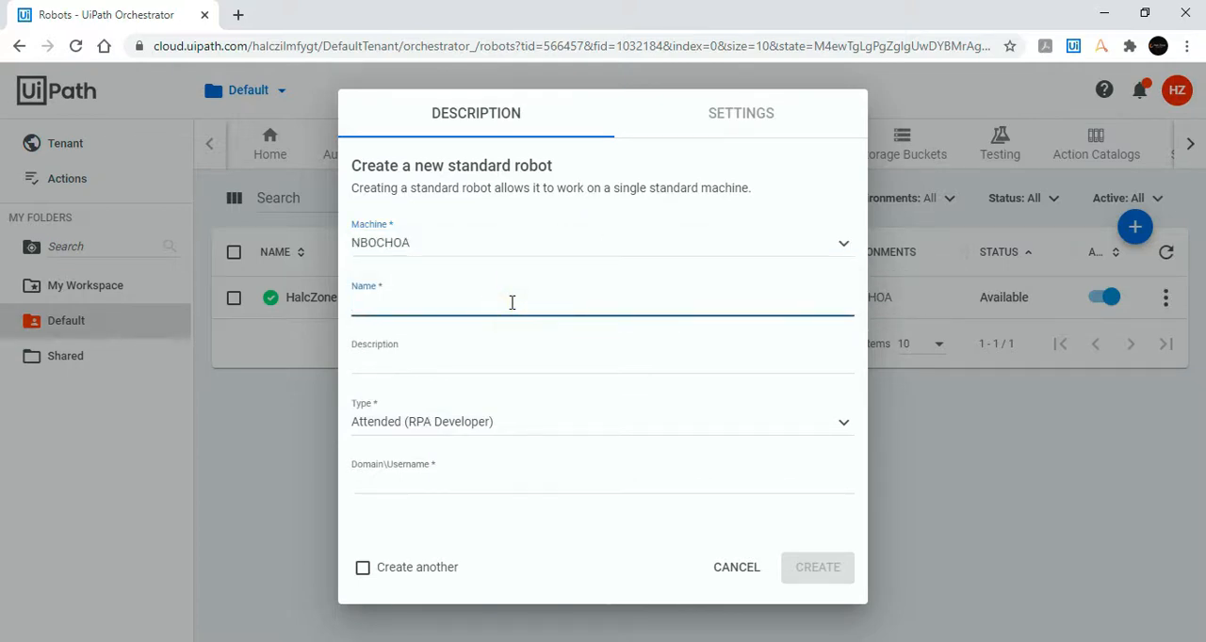
{"action": "type", "text": "Halc Zone"}
{"action": "left_click", "coordinate": [512, 359]}
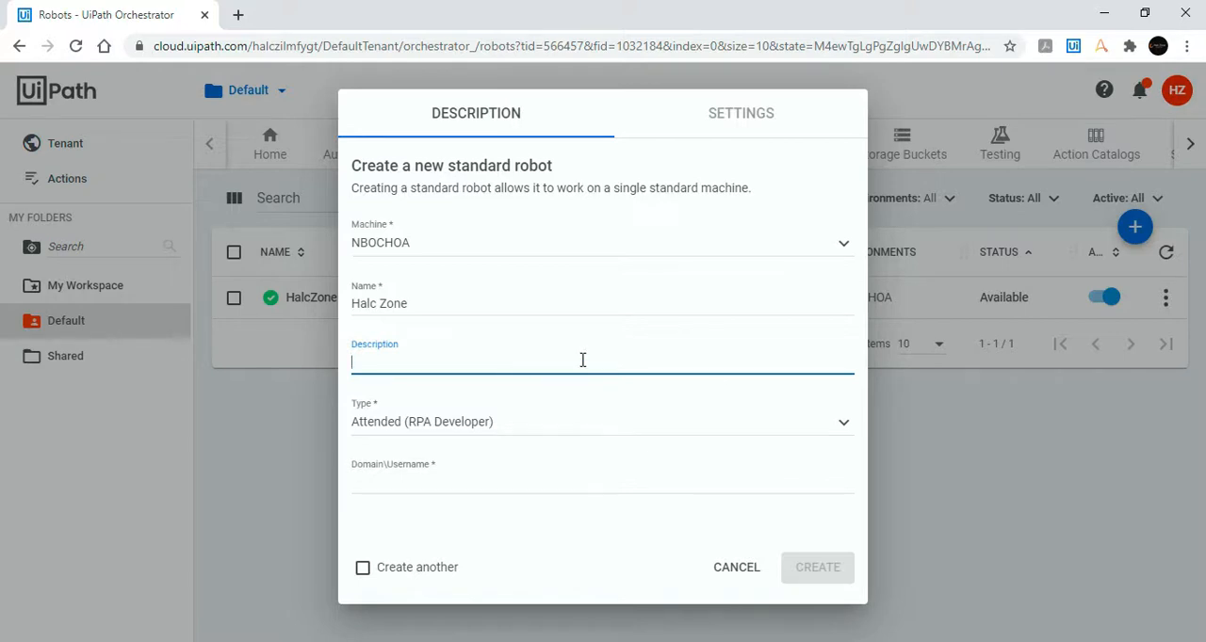
Step: Set the new robot's type to Unattended
{"action": "left_click", "coordinate": [555, 433]}
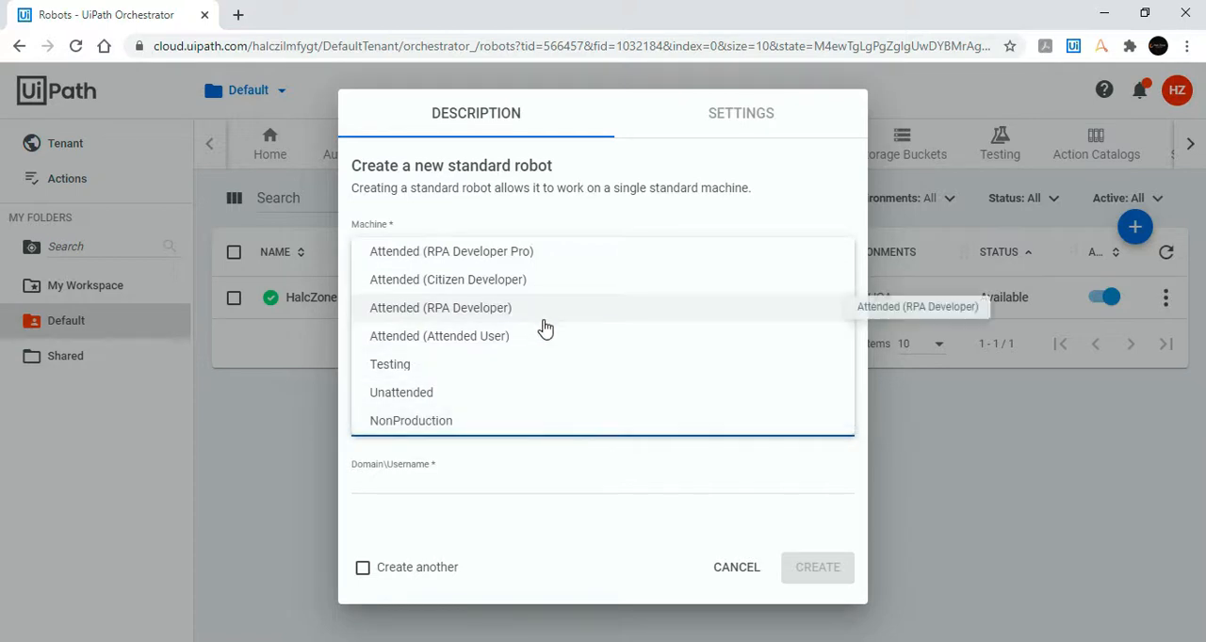
{"action": "left_click", "coordinate": [529, 398]}
{"action": "scroll", "coordinate": [722, 468], "scroll_direction": "down", "scroll_amount": 2}
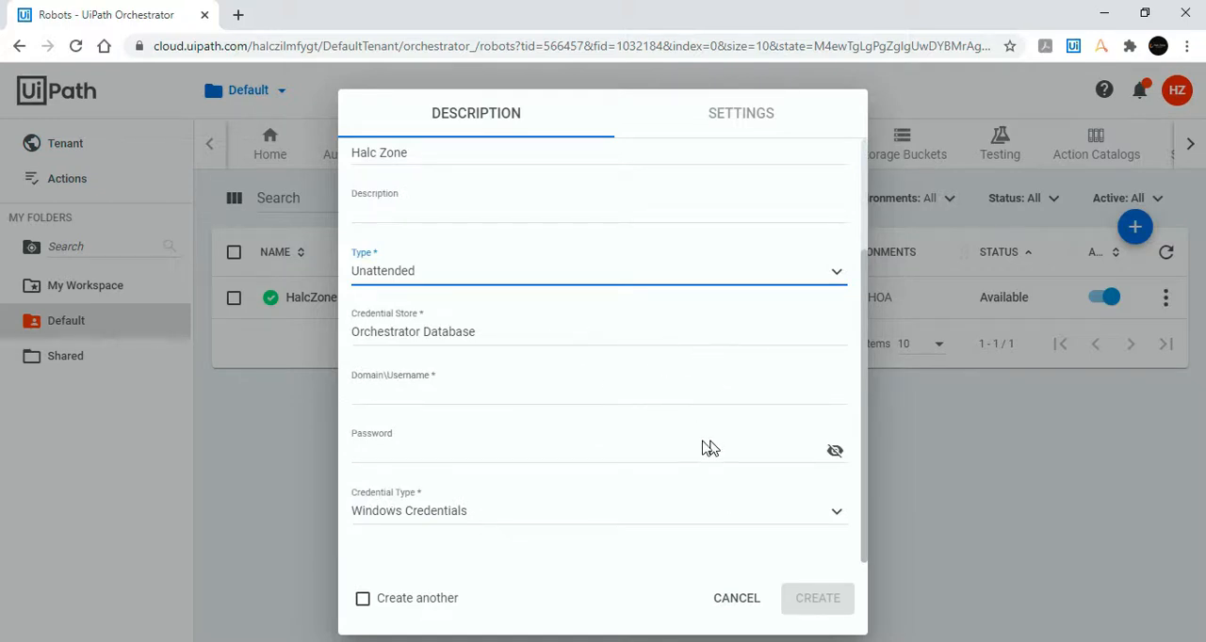
Step: Look up the Windows domain and username for the robot by running whoami in Command Prompt, and close the console
{"action": "left_click", "coordinate": [483, 384]}
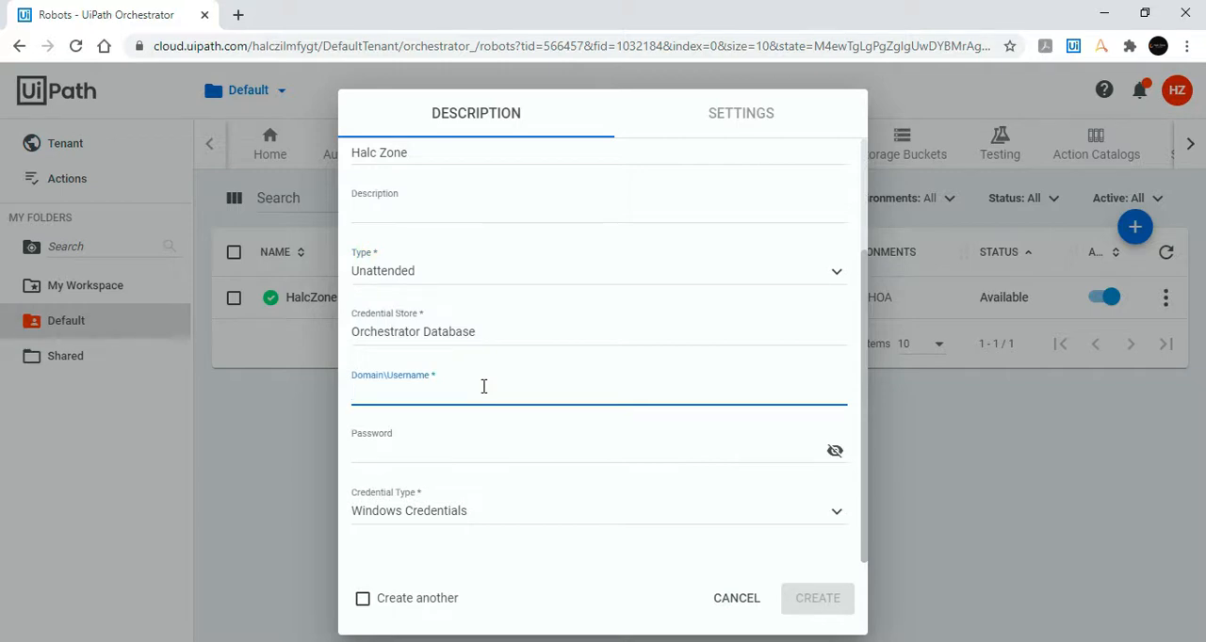
{"action": "left_click", "coordinate": [797, 358]}
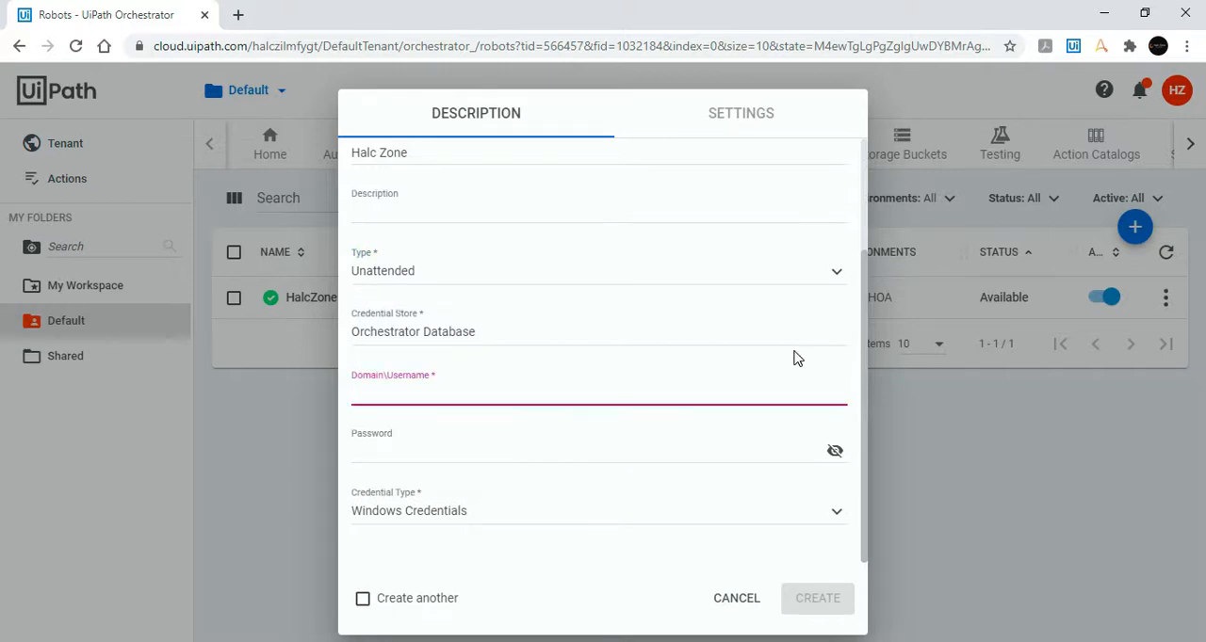
{"action": "key", "text": "super+r"}
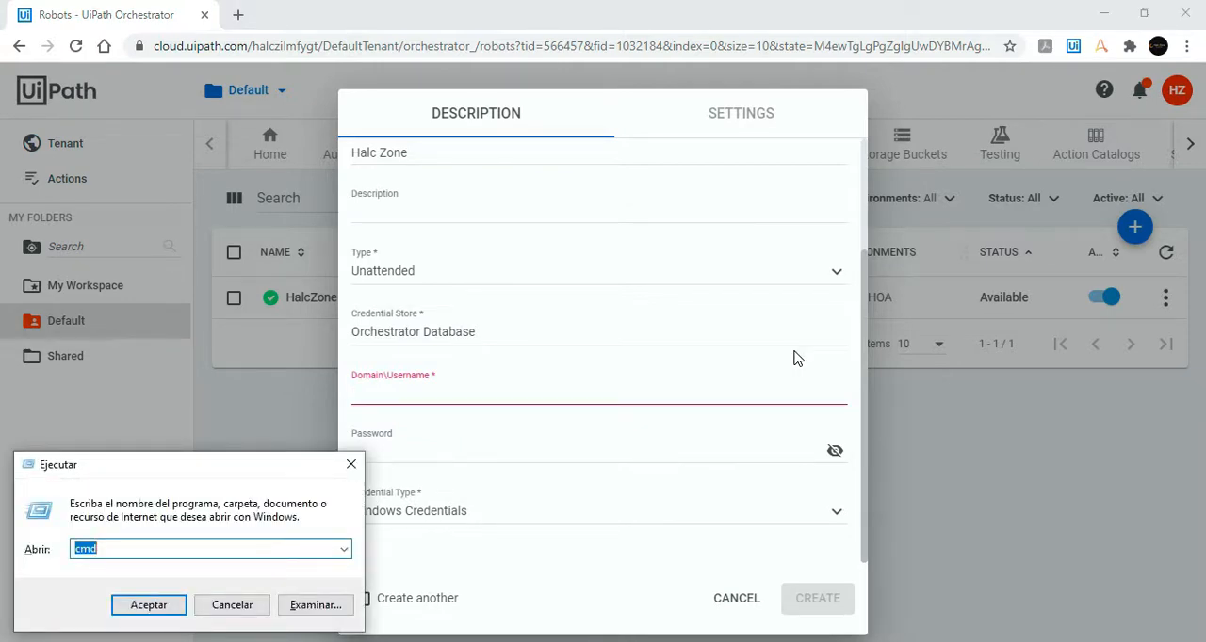
{"action": "key", "text": "Return"}
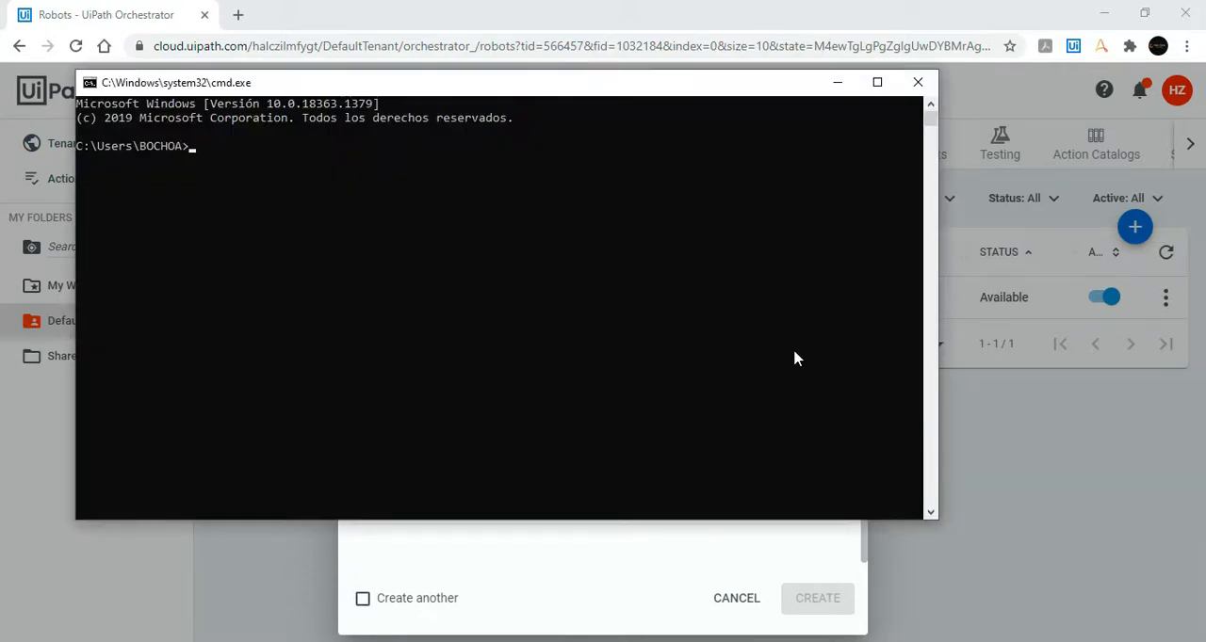
{"action": "type", "text": "whoami"}
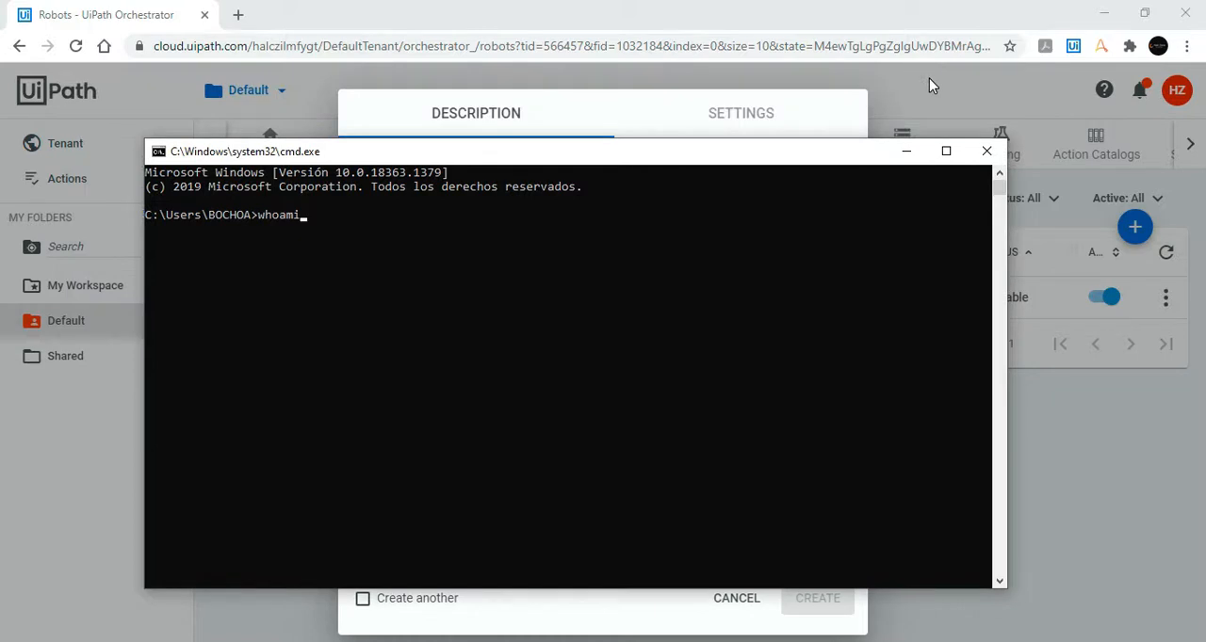
{"action": "key", "text": "Return"}
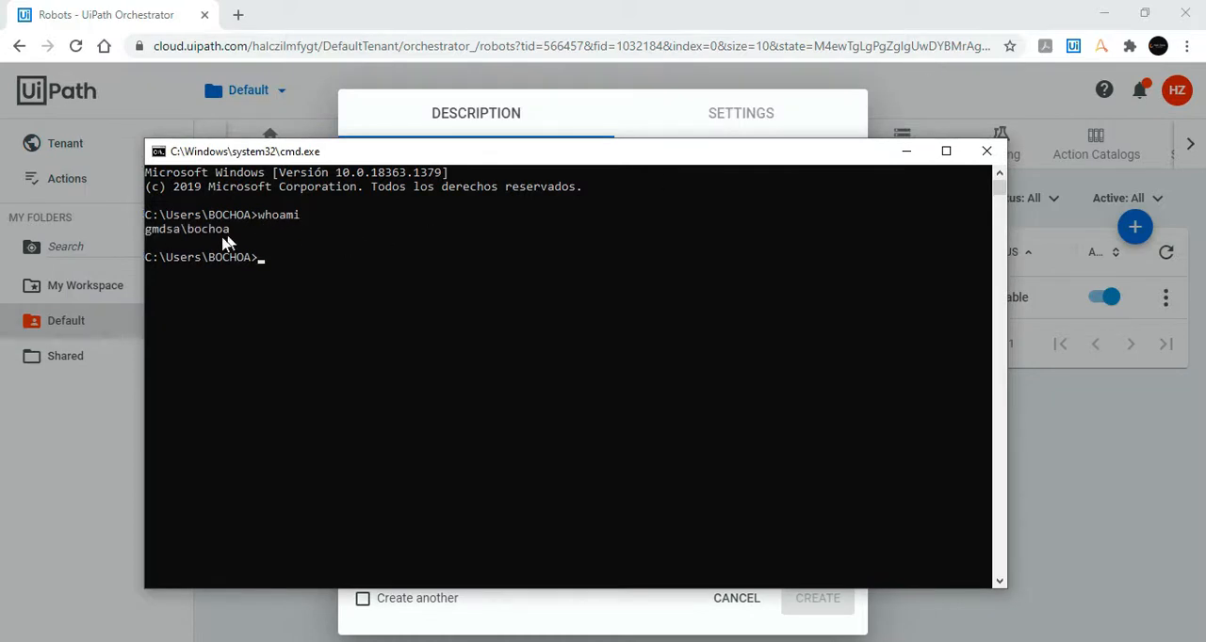
{"action": "left_click_drag", "start_coordinate": [231, 242], "coordinate": [269, 231]}
{"action": "left_click", "coordinate": [987, 151]}
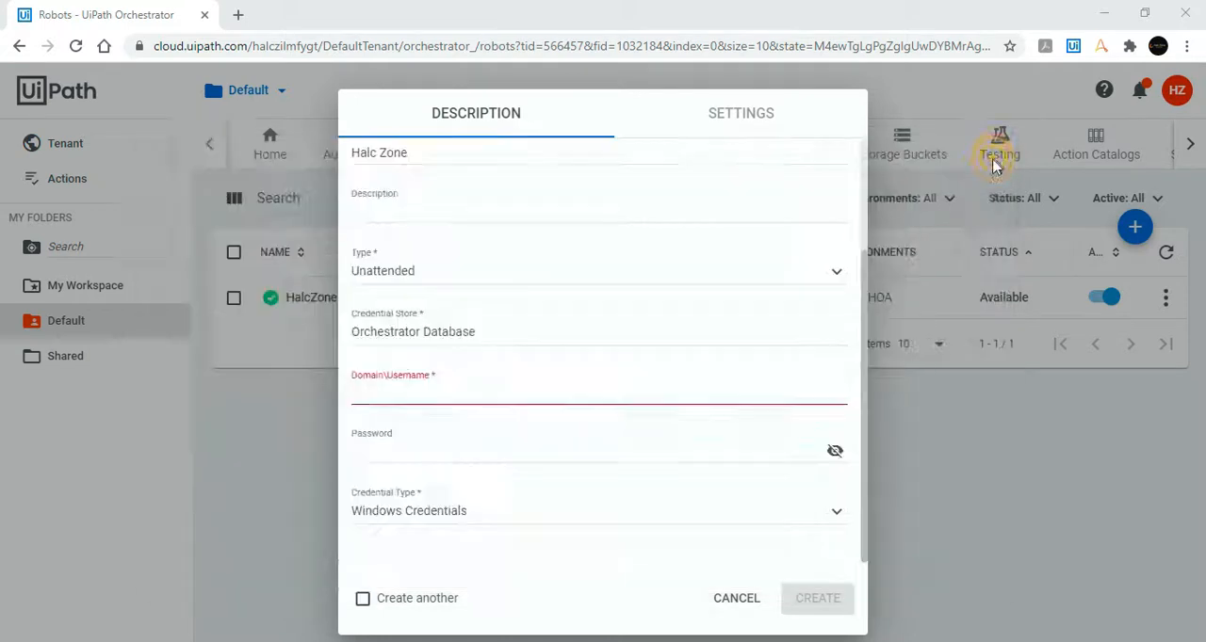
Step: Fill in the new robot's Windows domain\username and account password, and submit the robot for creation
{"action": "left_click", "coordinate": [496, 396]}
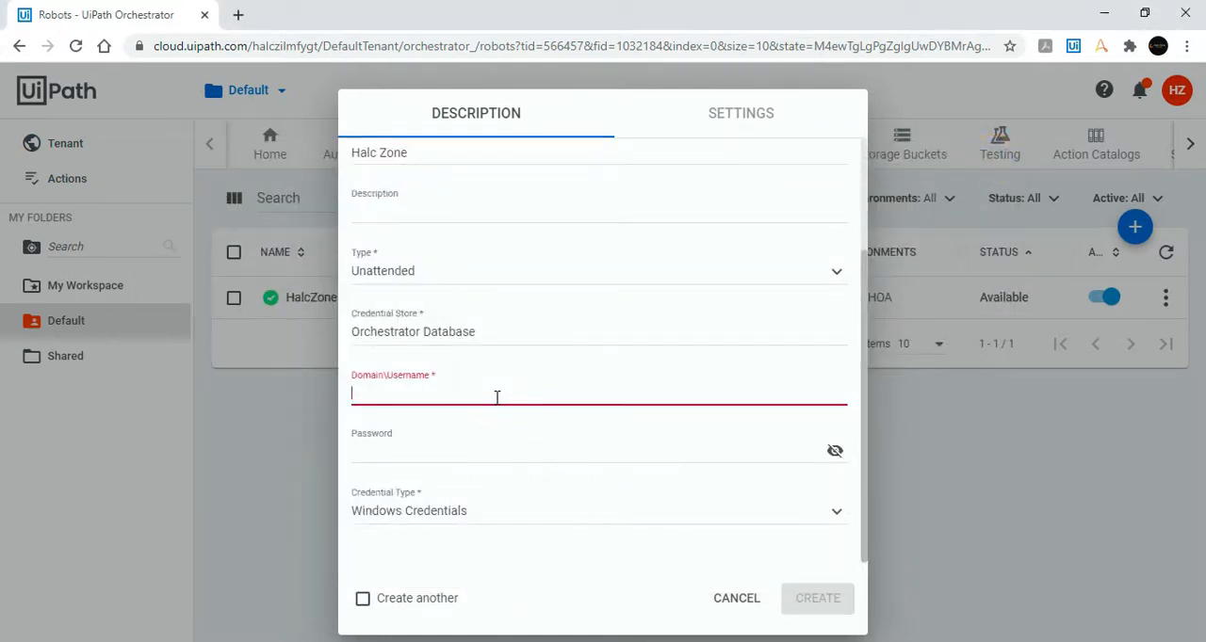
{"action": "key", "text": "ctrl+v"}
{"action": "left_click", "coordinate": [478, 454]}
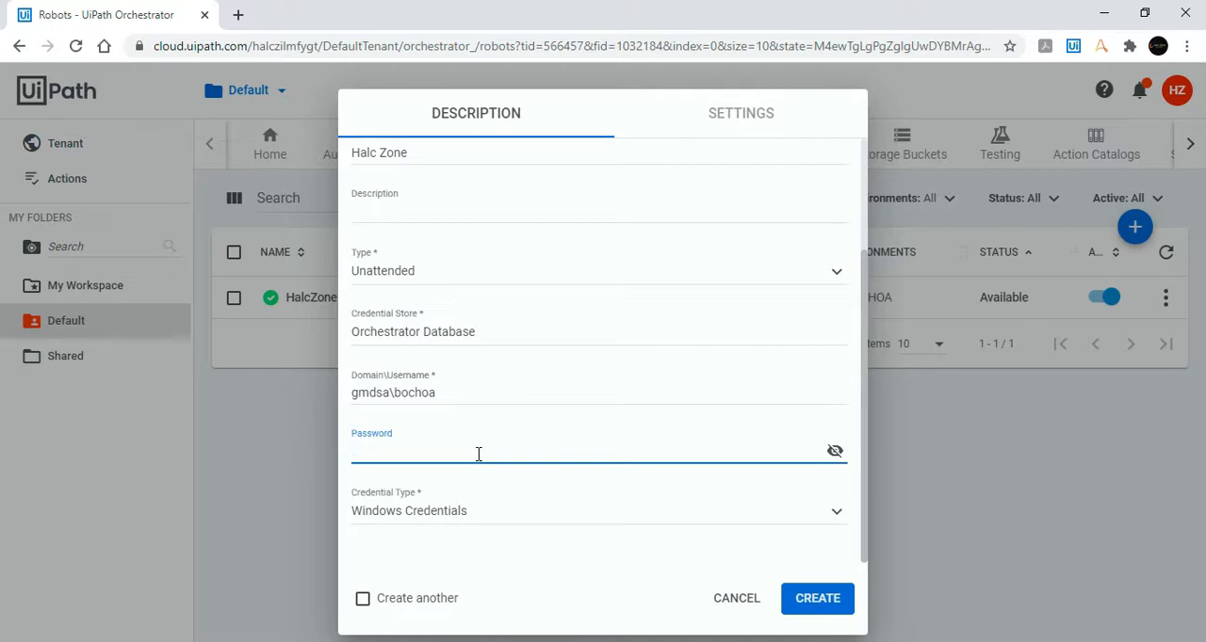
{"action": "key", "text": "ctrl+v"}
{"action": "left_click", "coordinate": [817, 599]}
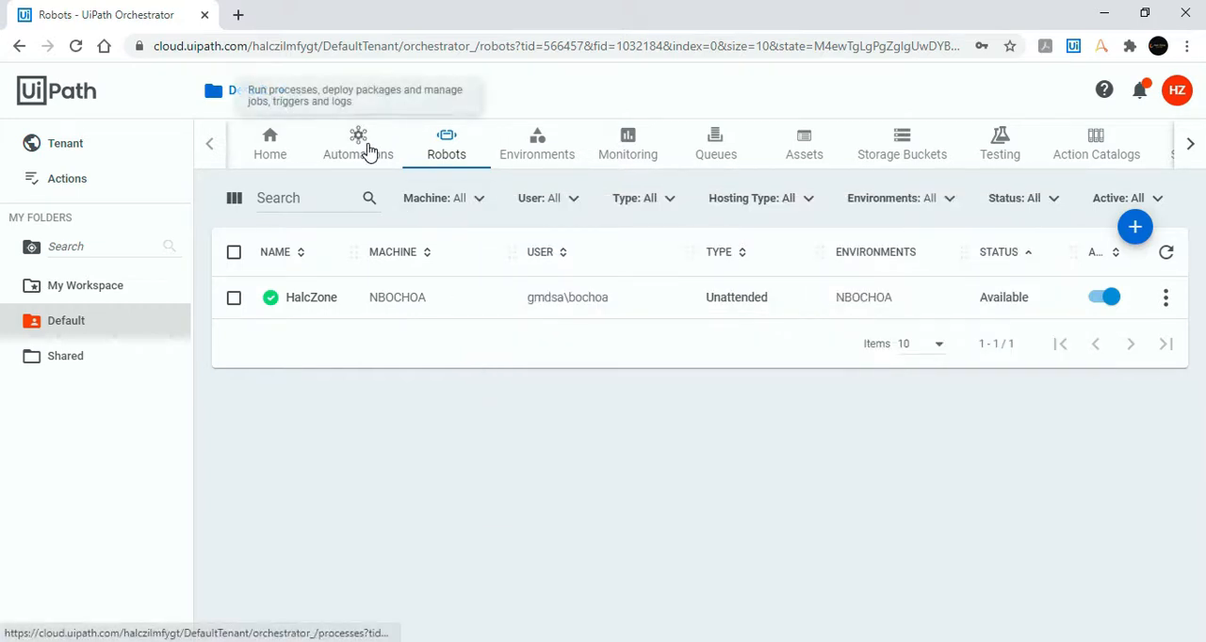
Step: Add a process to the Default folder from the OpenACME package, version 1.0.1, in the NBOCHOA environment with default settings
{"action": "left_click", "coordinate": [358, 143]}
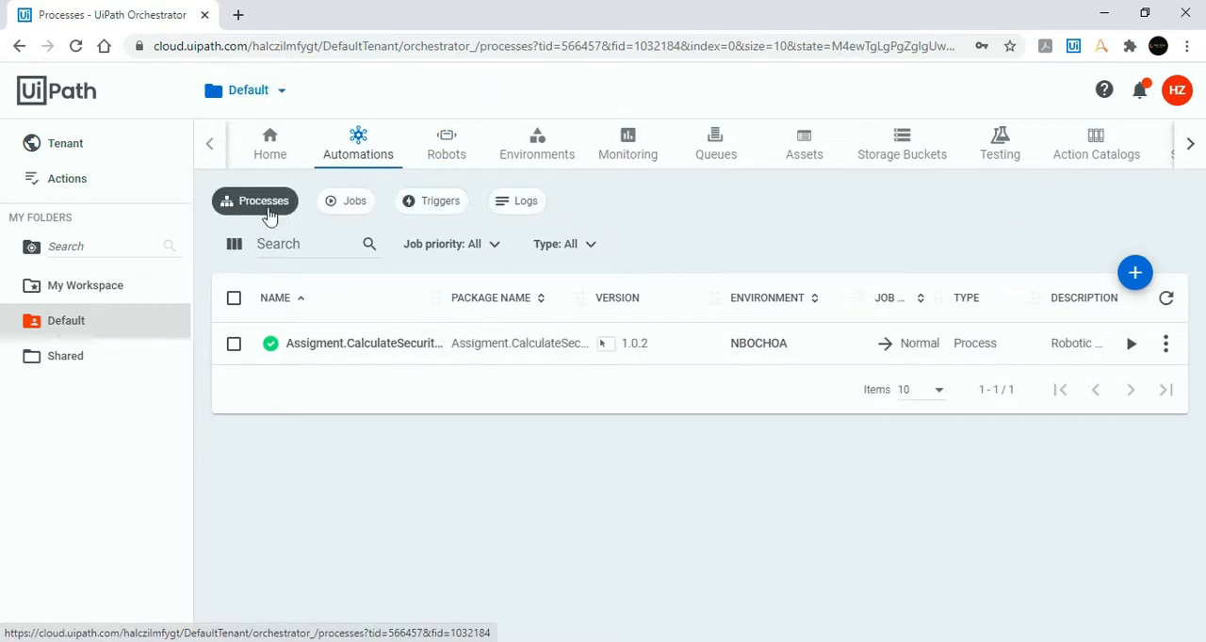
{"action": "left_click", "coordinate": [1136, 273]}
{"action": "scroll", "coordinate": [664, 294], "scroll_direction": "down", "scroll_amount": 1}
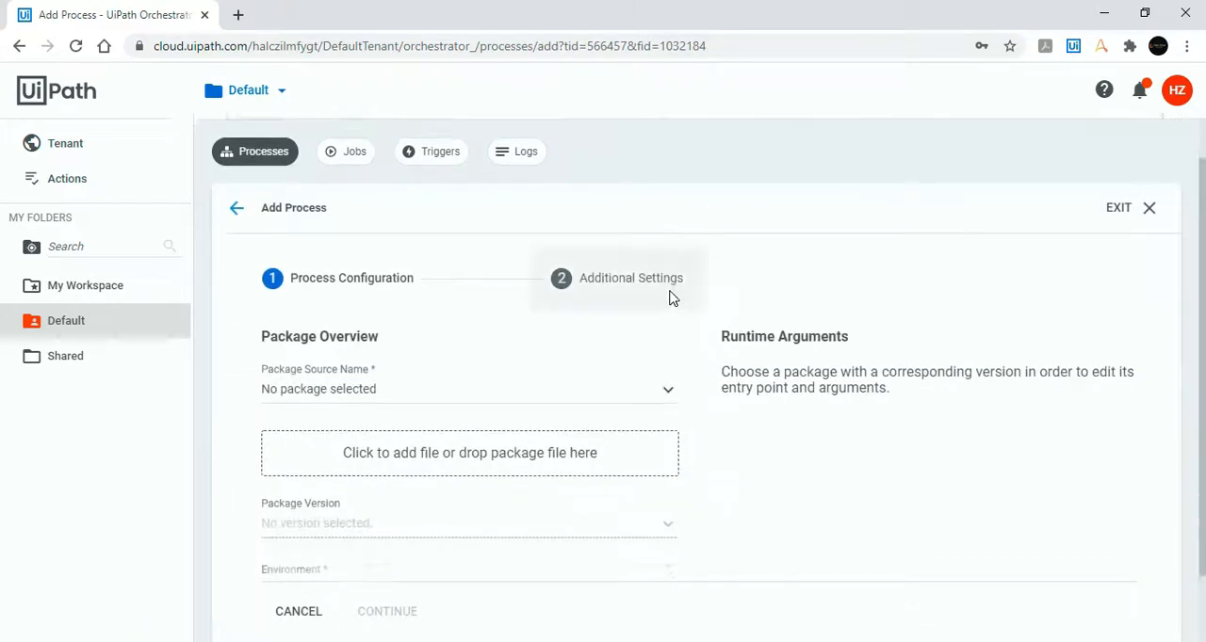
{"action": "left_click", "coordinate": [658, 311]}
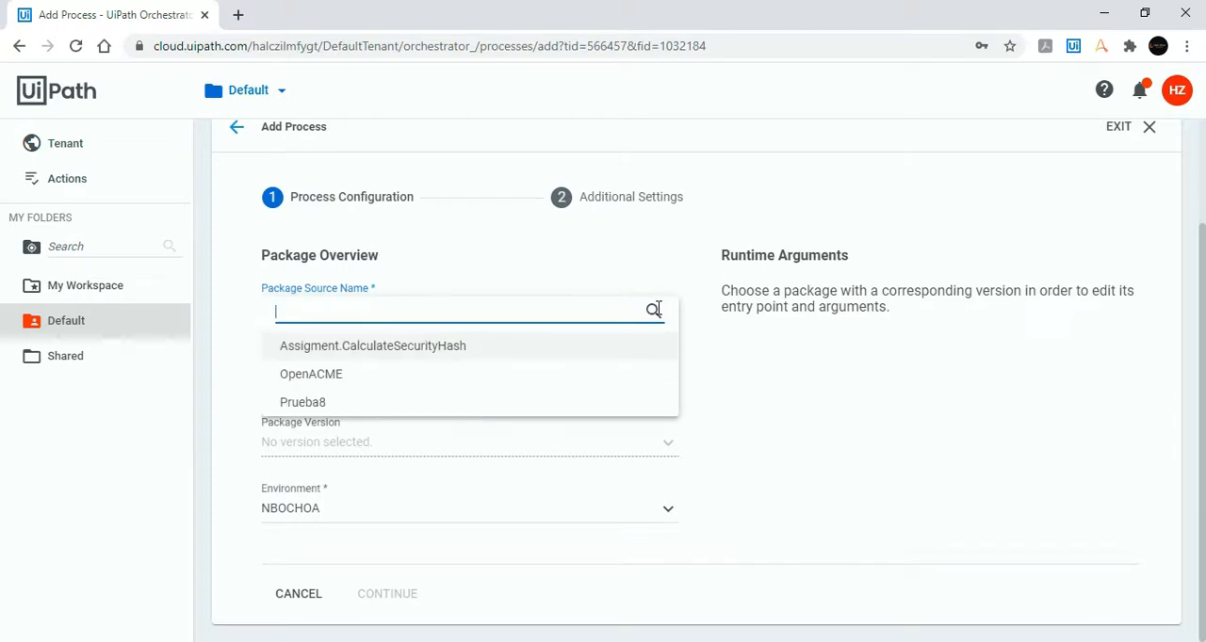
{"action": "left_click", "coordinate": [325, 385]}
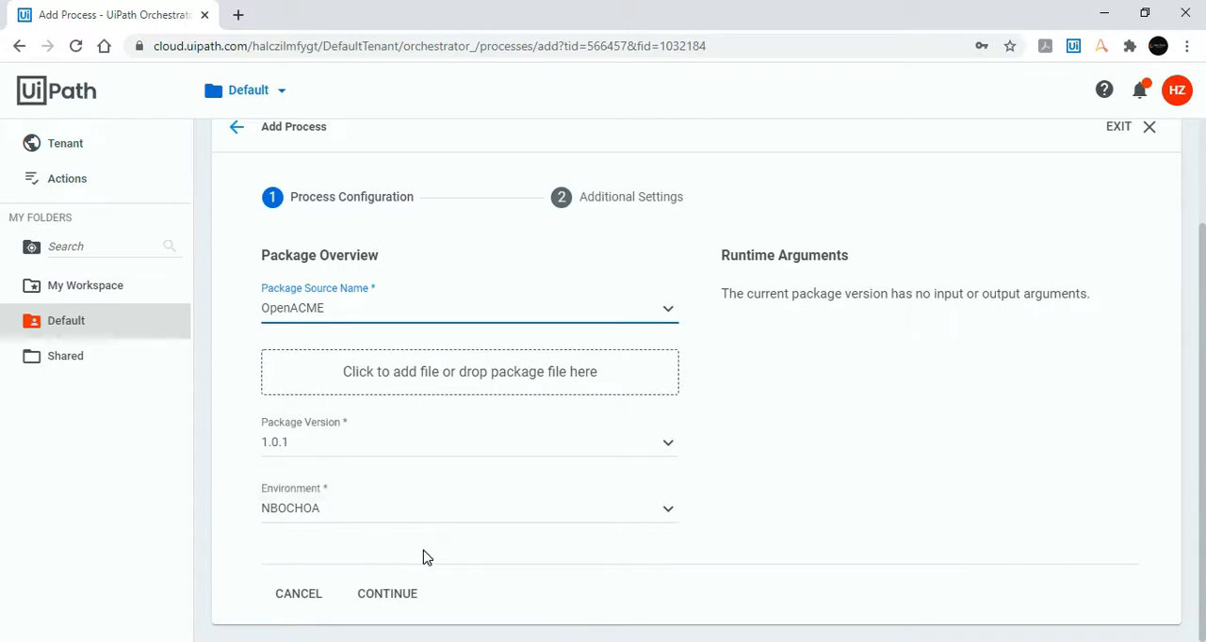
{"action": "left_click", "coordinate": [406, 596]}
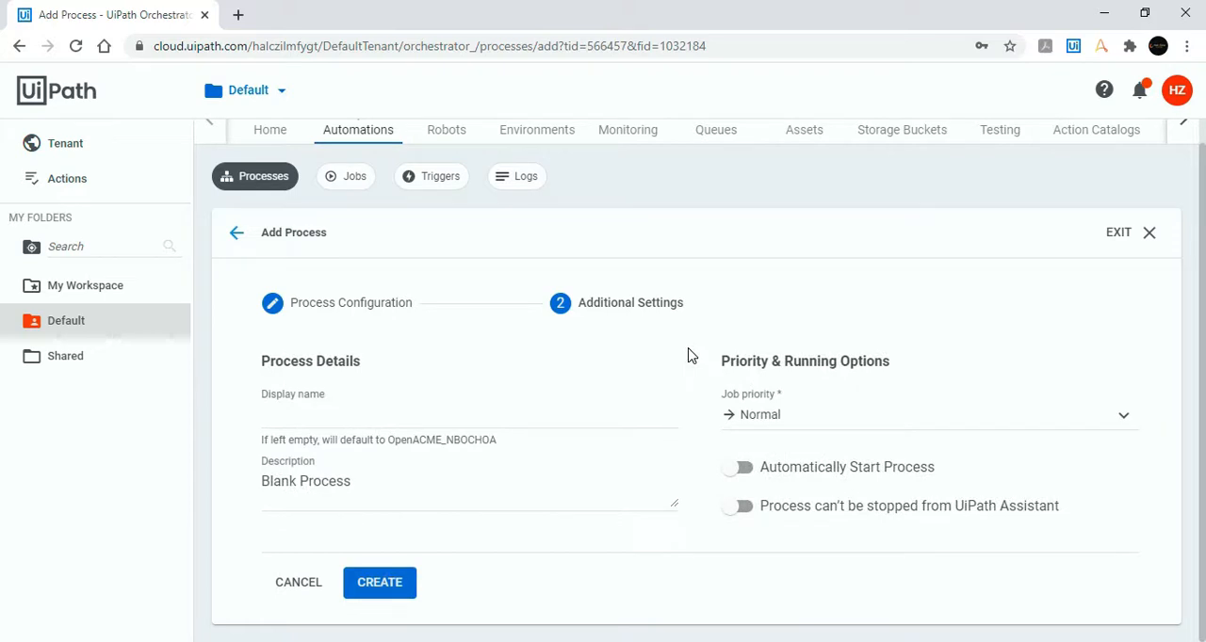
{"action": "left_click", "coordinate": [391, 588]}
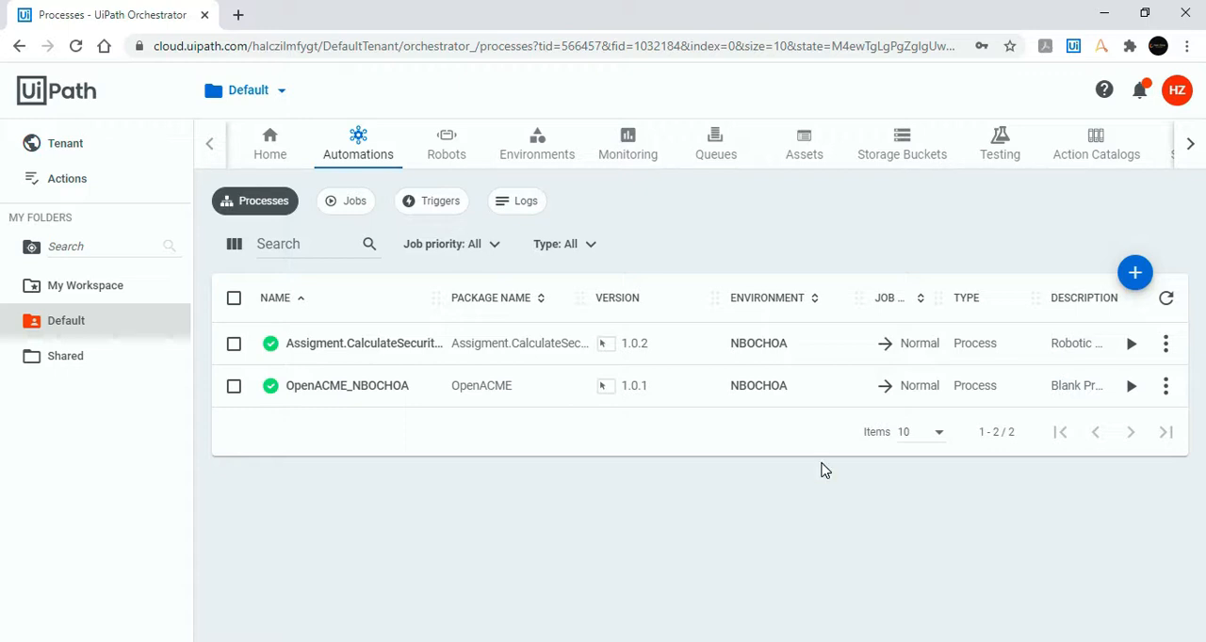
{"action": "left_click", "coordinate": [1133, 389]}
{"action": "scroll", "coordinate": [1128, 398], "scroll_direction": "down", "scroll_amount": 1}
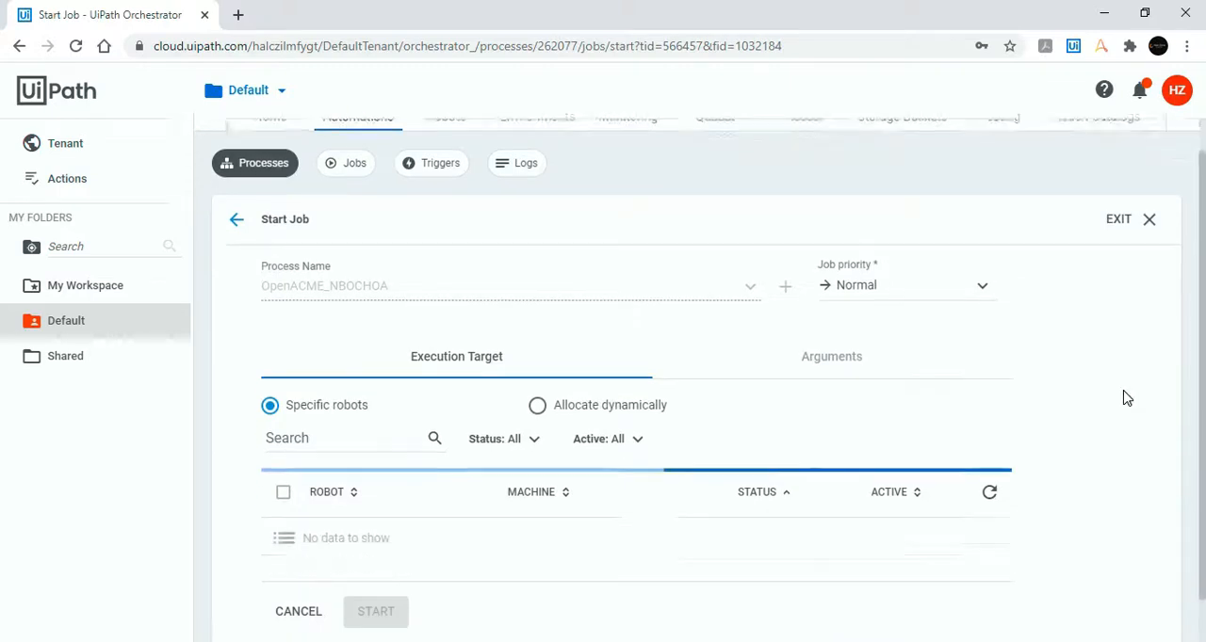
{"action": "scroll", "coordinate": [1126, 398], "scroll_direction": "down", "scroll_amount": 1}
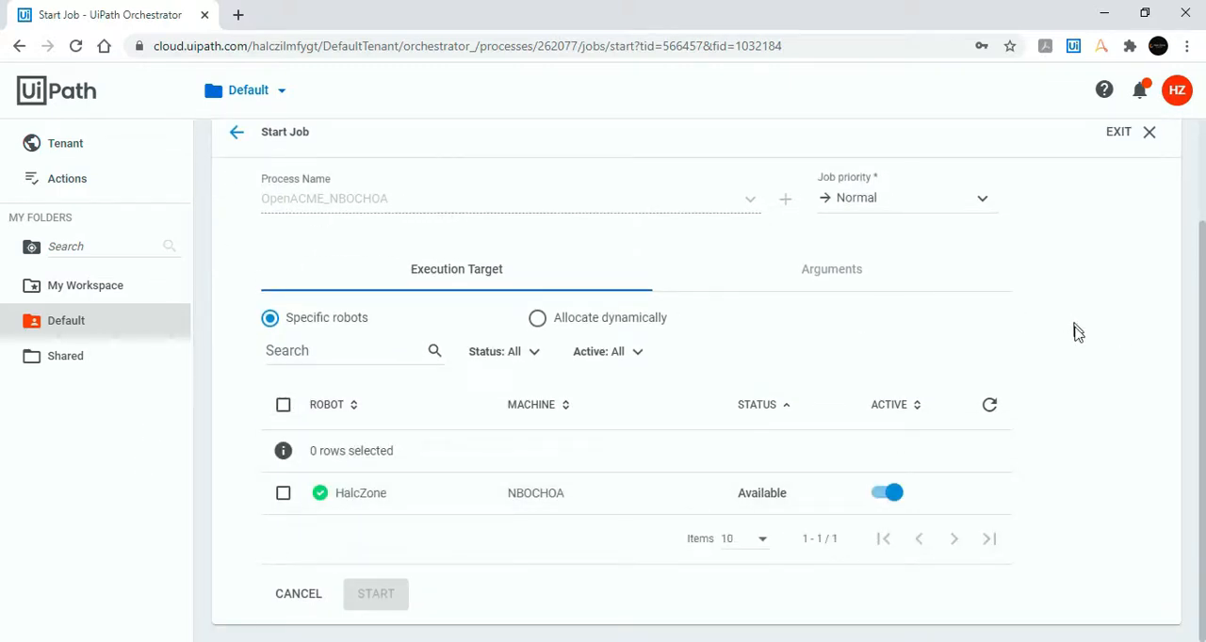
{"action": "left_click", "coordinate": [283, 504]}
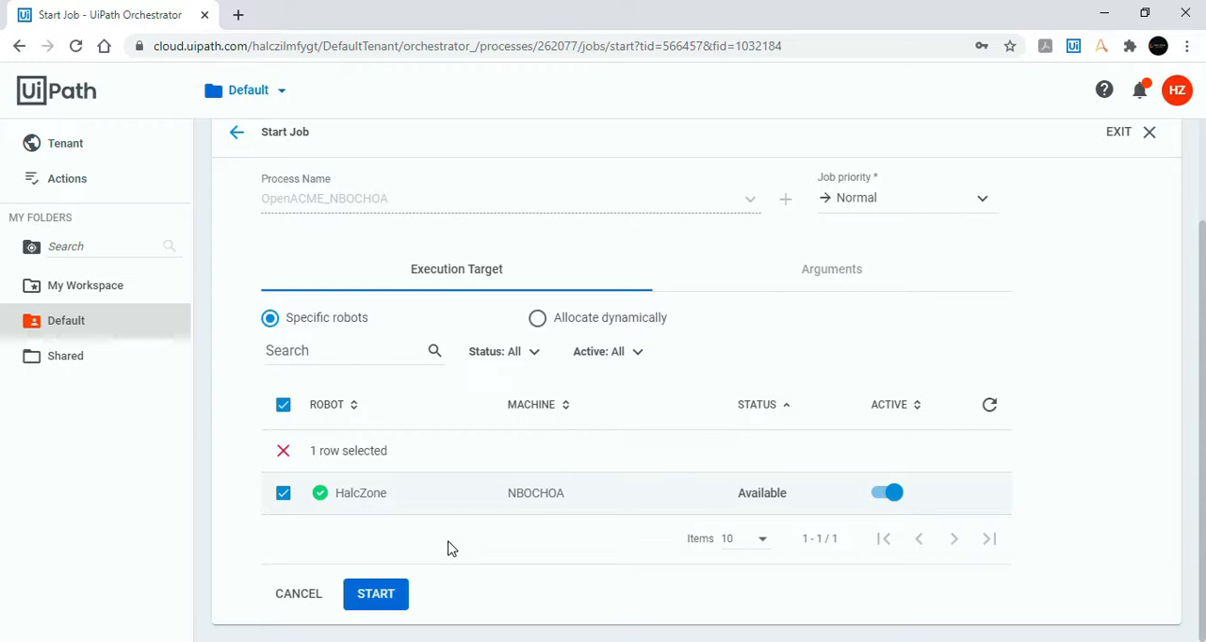
{"action": "left_click", "coordinate": [384, 595]}
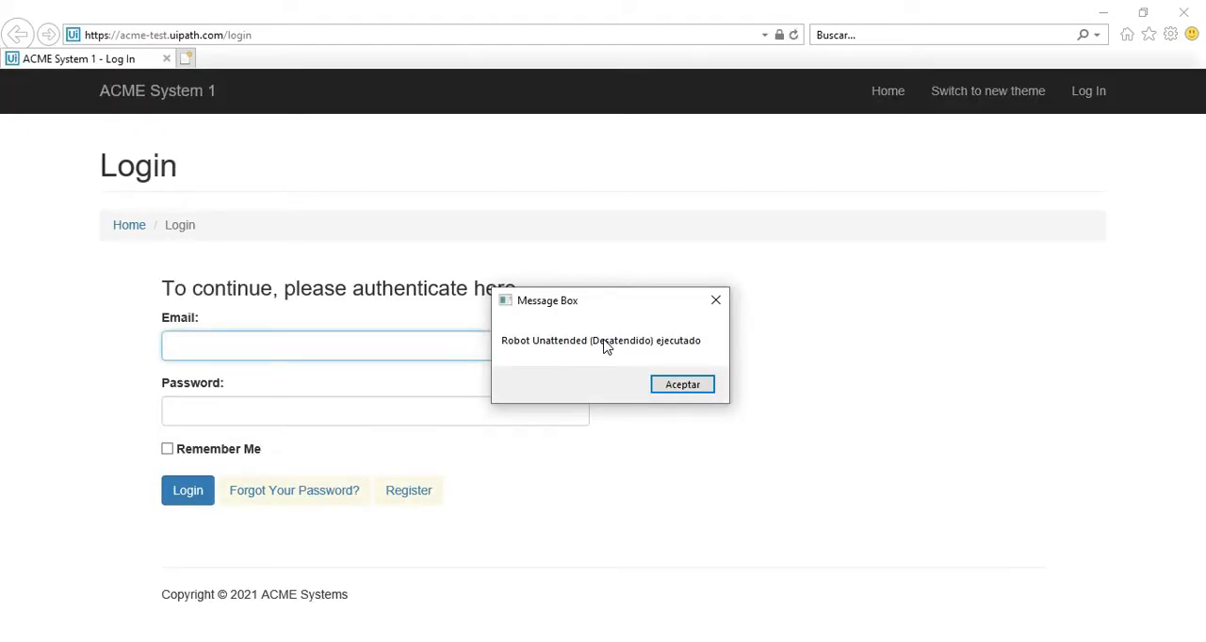
{"action": "left_click", "coordinate": [610, 300]}
{"action": "left_click", "coordinate": [690, 385]}
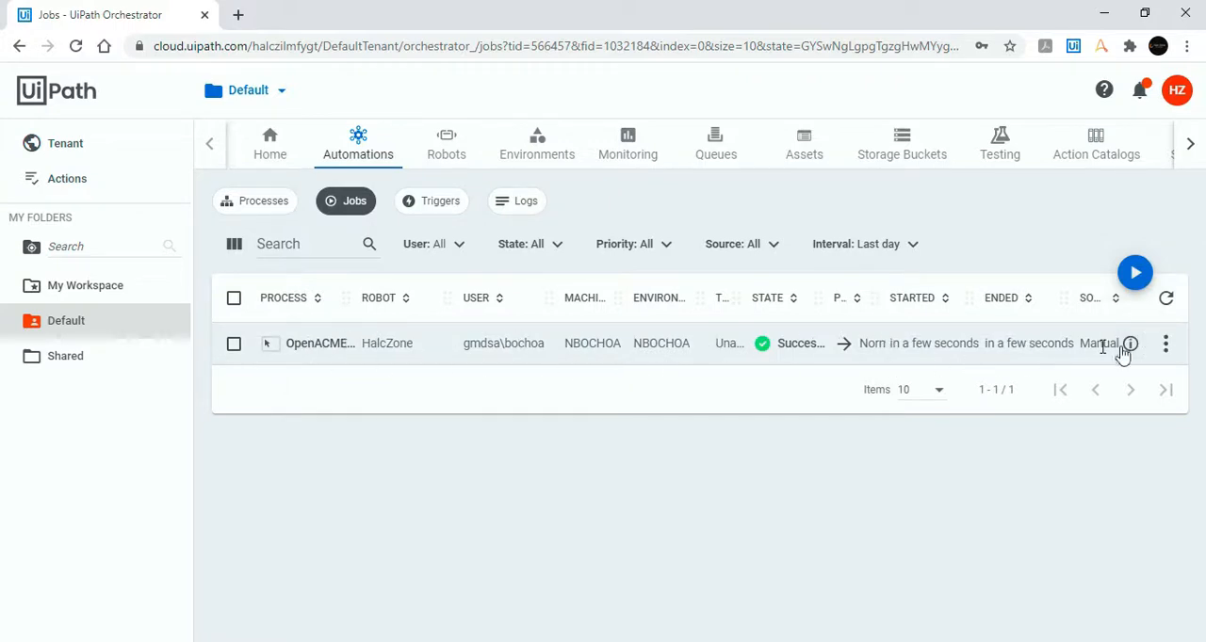
{"action": "left_click", "coordinate": [1165, 345]}
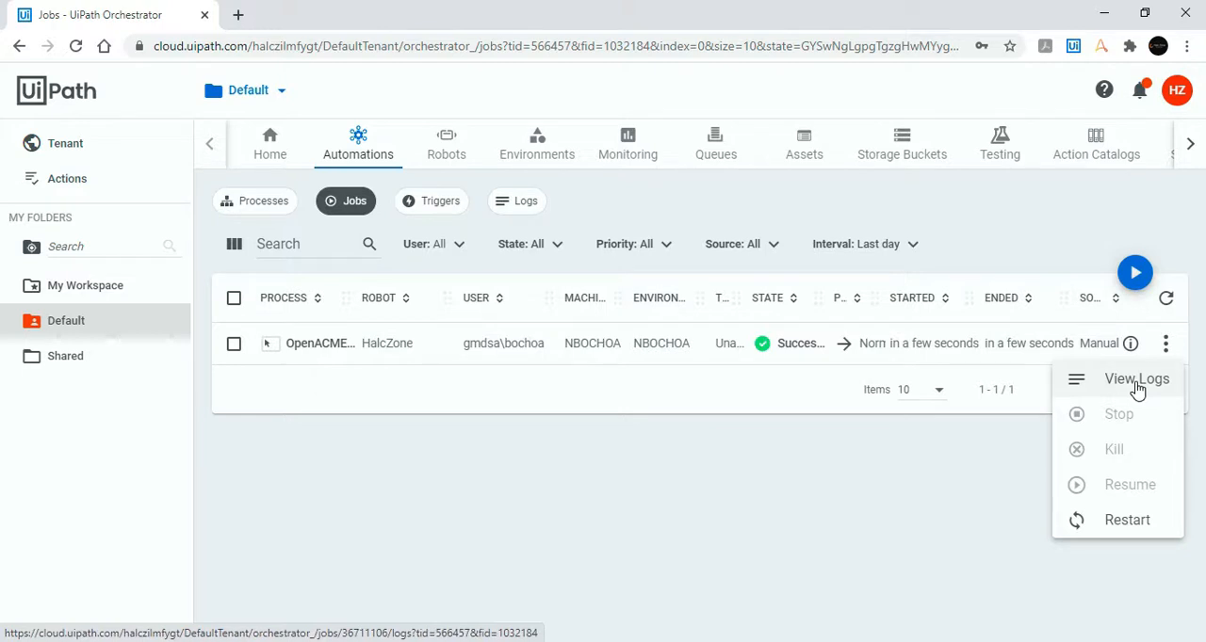
{"action": "left_click", "coordinate": [1137, 382]}
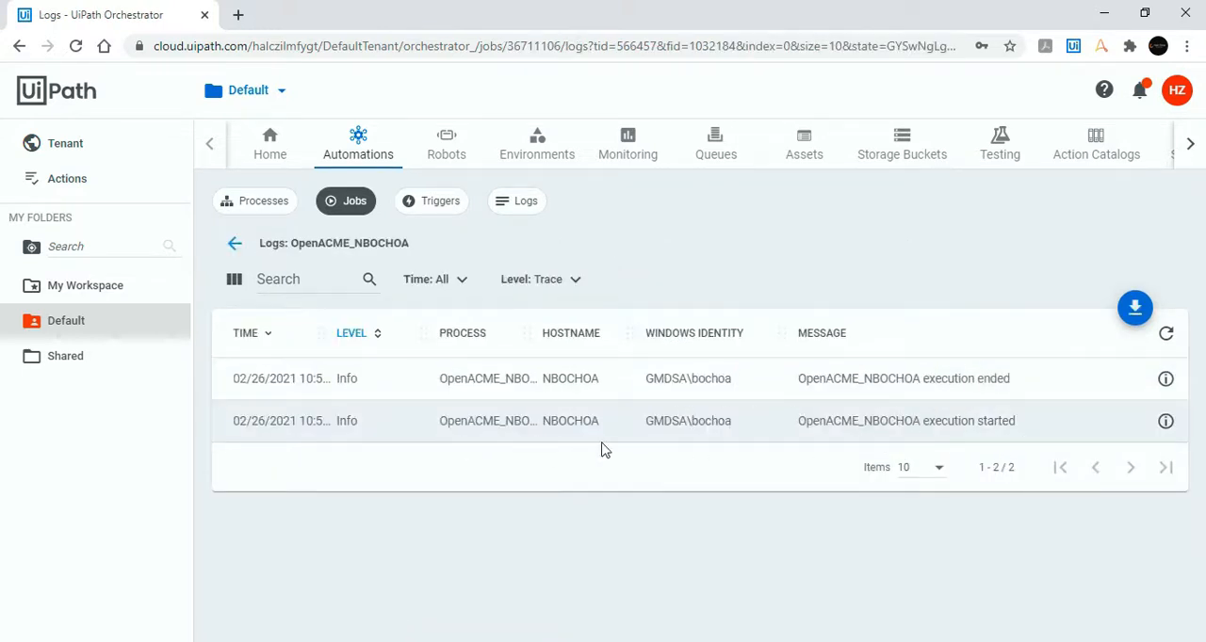
{"action": "key", "text": "alt+Left"}
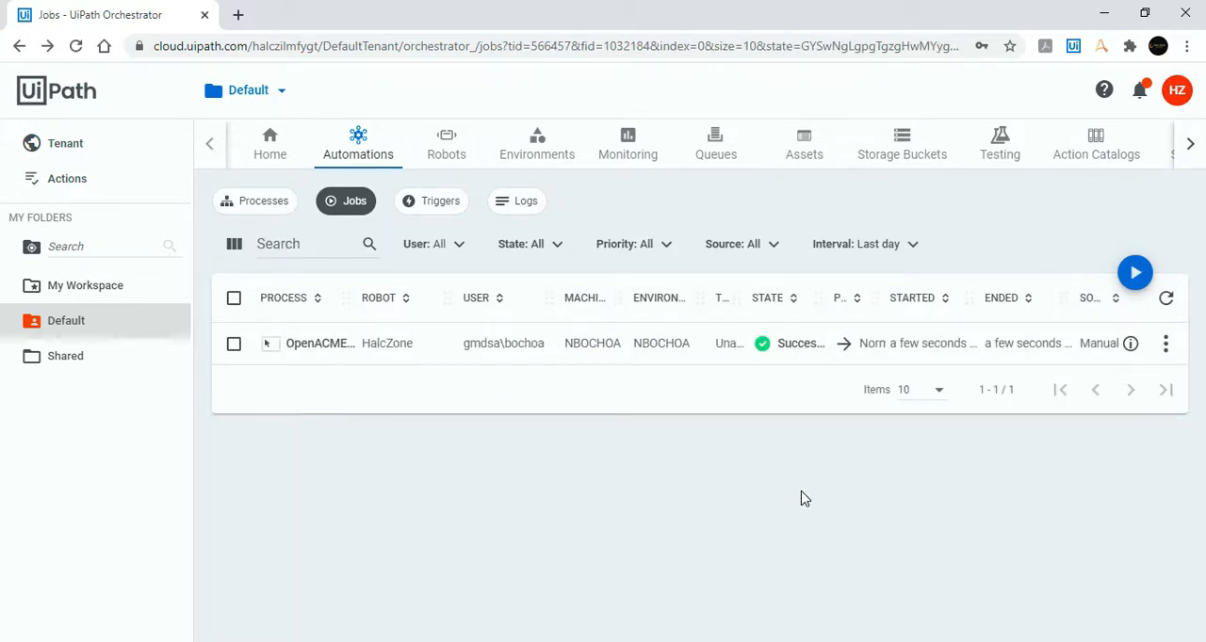
Step: Run OpenACME_NBOCHOA again on the HalcZone robot from the job list, and close its message box and the ACME browser window
{"action": "left_click", "coordinate": [271, 209]}
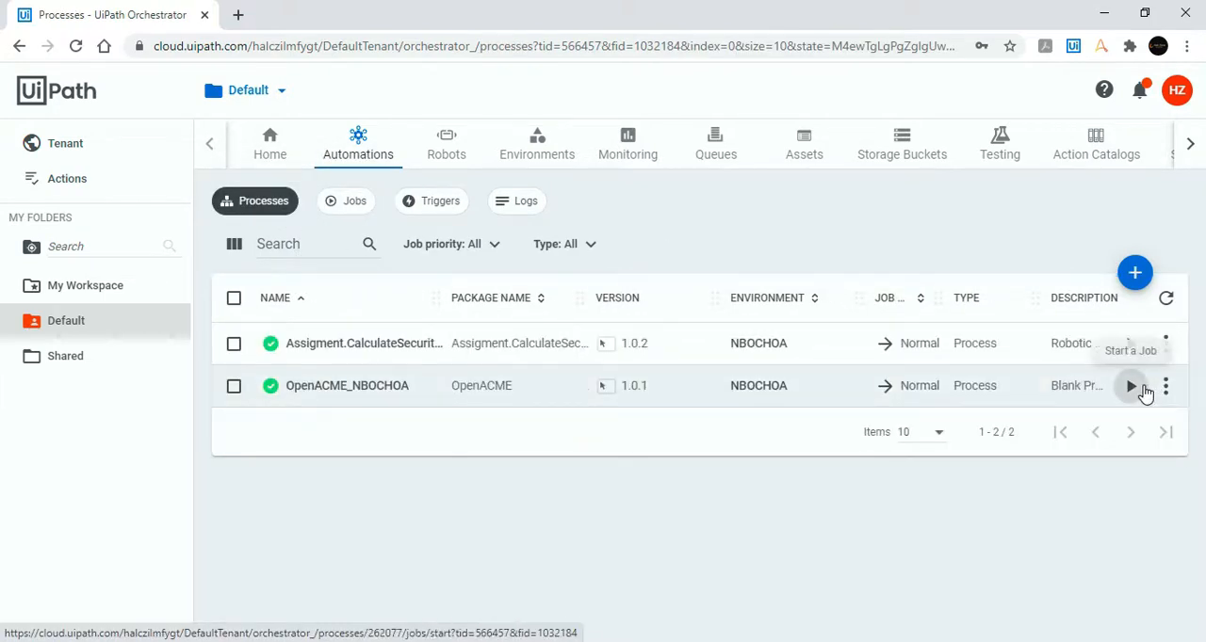
{"action": "left_click", "coordinate": [356, 215]}
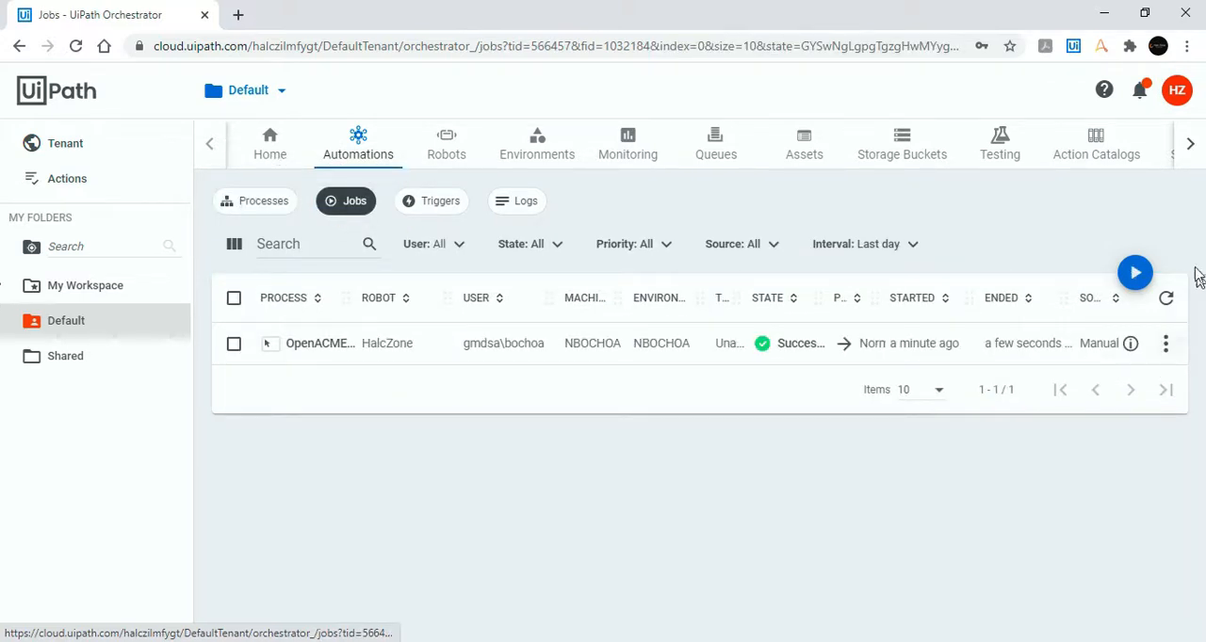
{"action": "left_click", "coordinate": [1135, 283]}
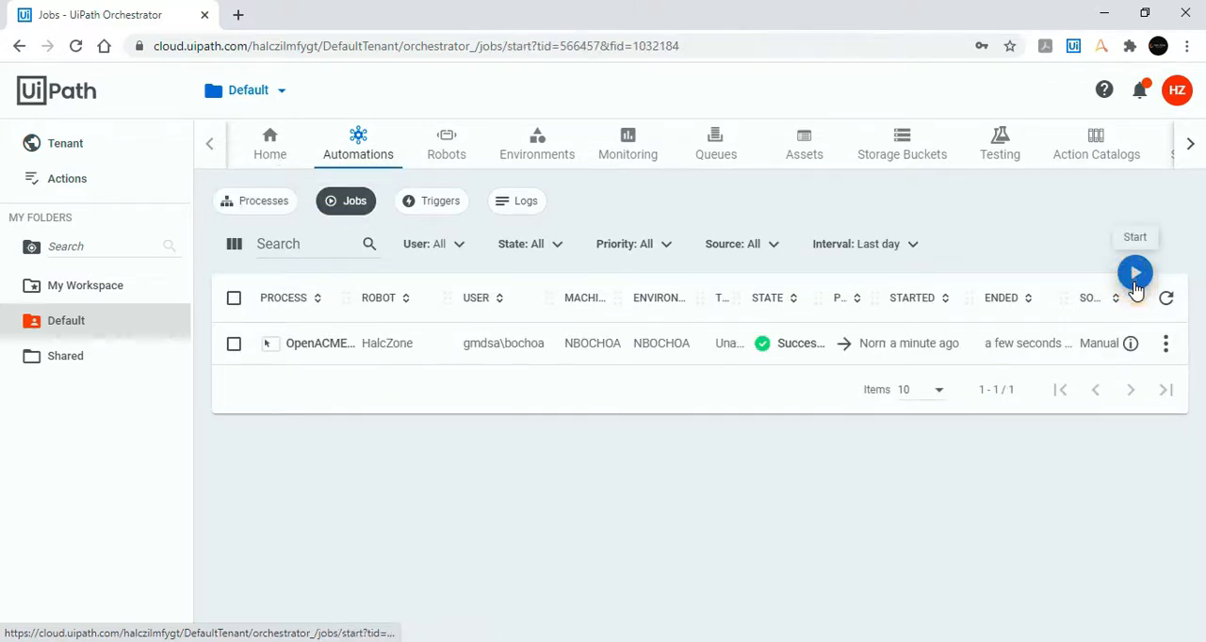
{"action": "scroll", "coordinate": [684, 384], "scroll_direction": "down", "scroll_amount": 1}
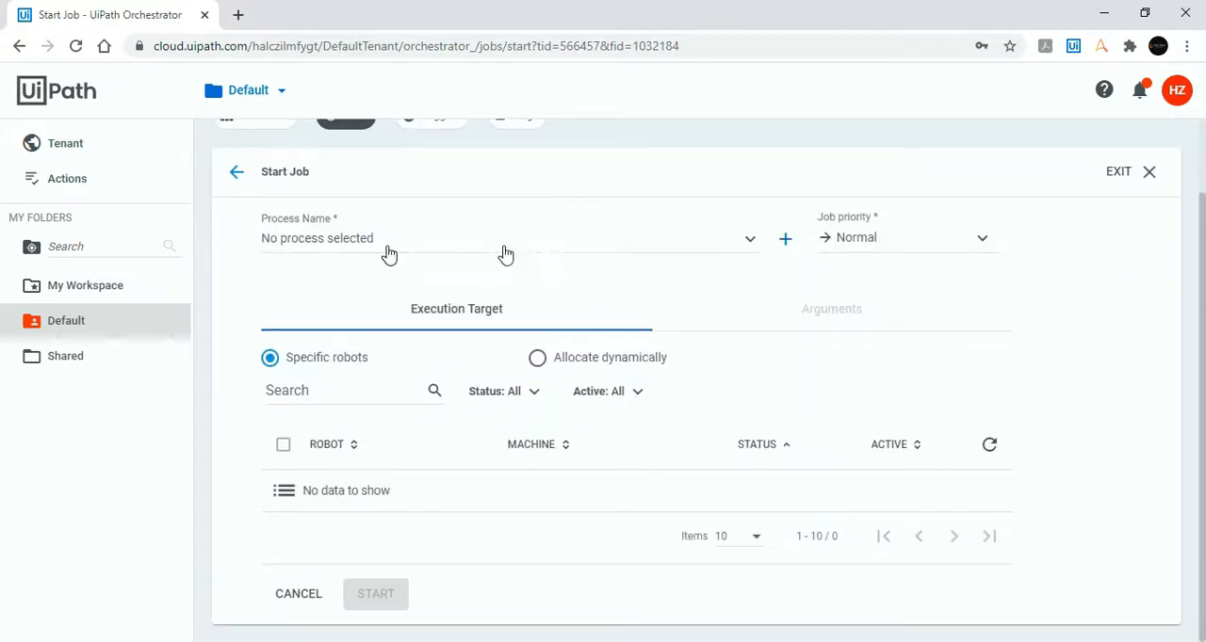
{"action": "left_click", "coordinate": [620, 251]}
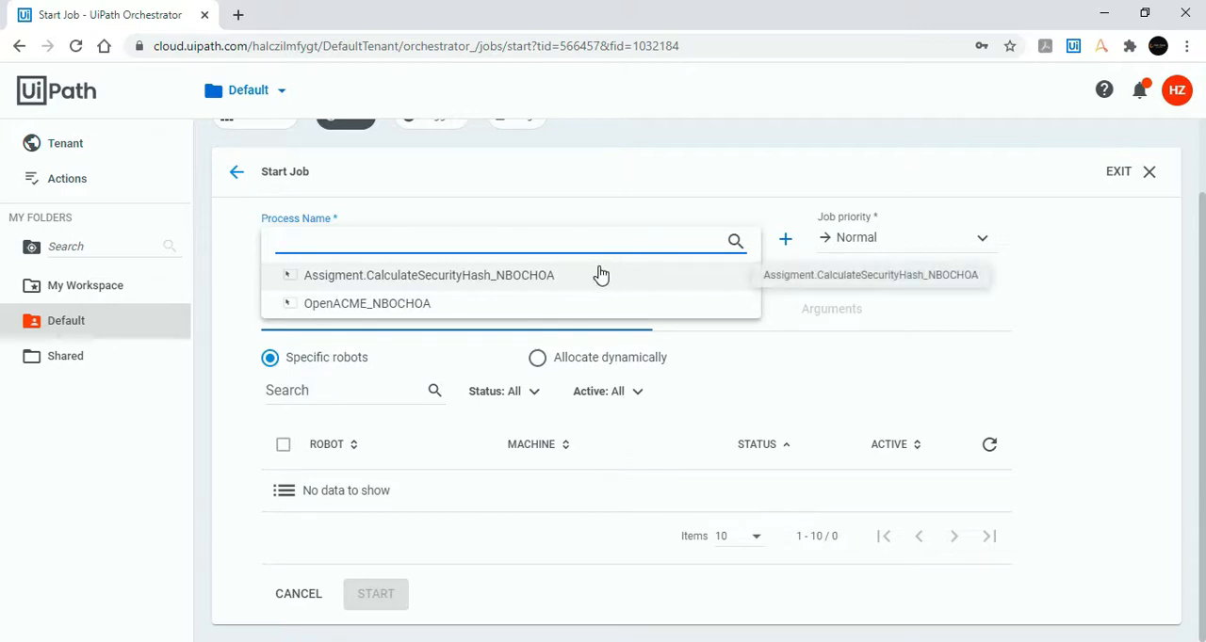
{"action": "left_click", "coordinate": [462, 311]}
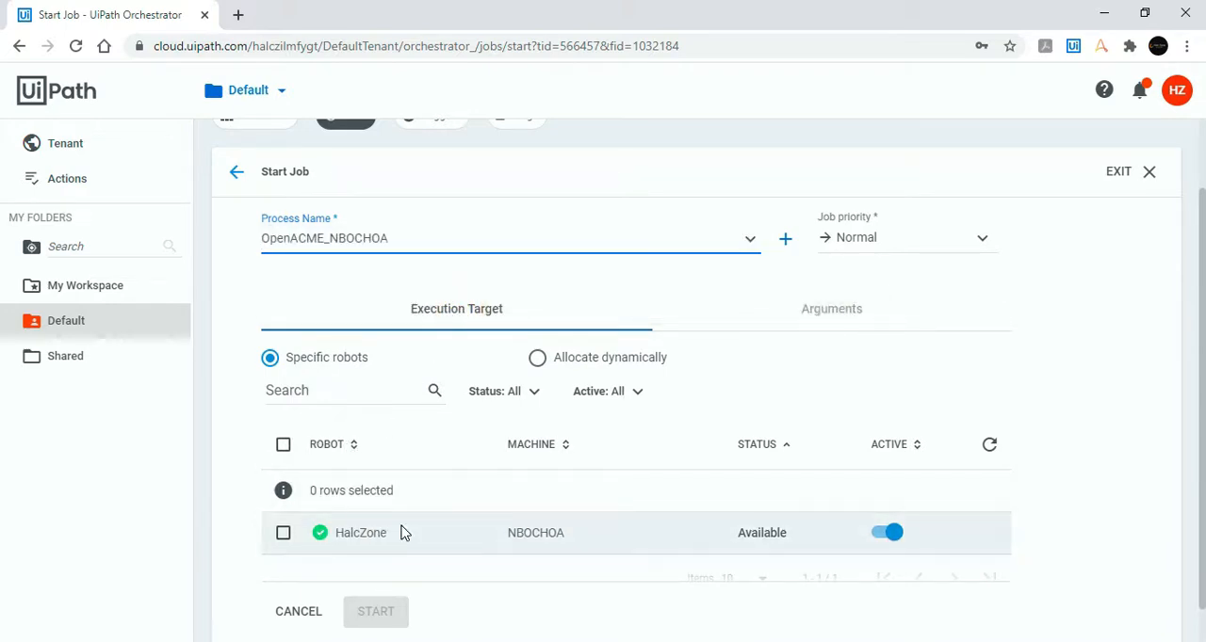
{"action": "left_click", "coordinate": [282, 533]}
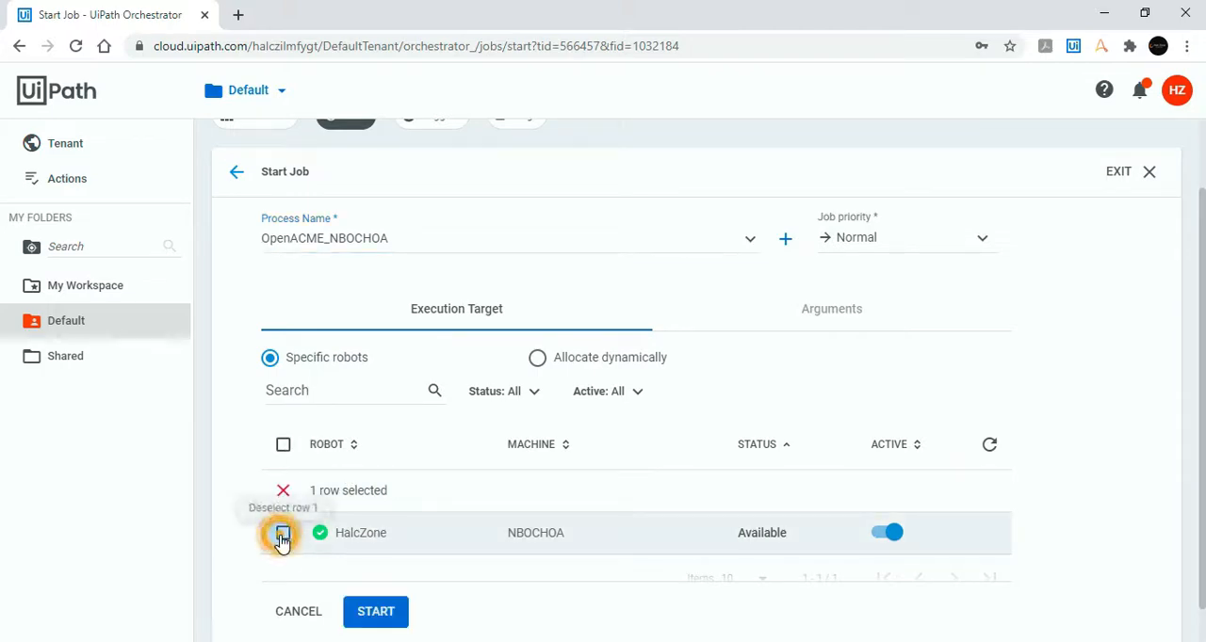
{"action": "left_click", "coordinate": [388, 612]}
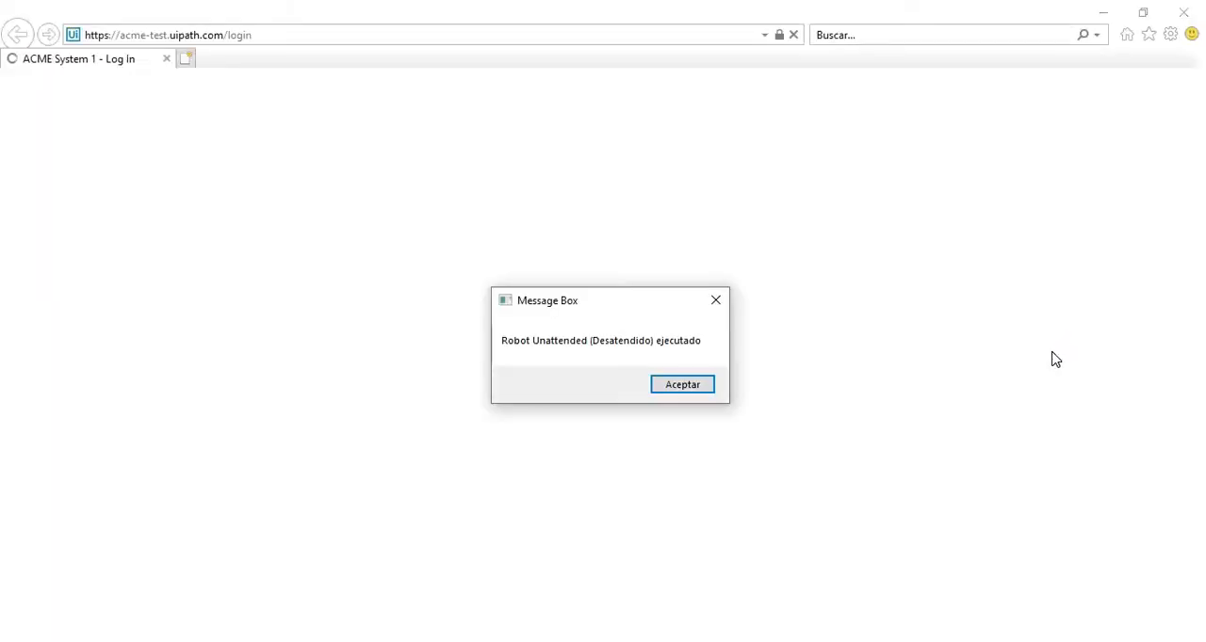
{"action": "left_click", "coordinate": [704, 390]}
{"action": "left_click", "coordinate": [1185, 13]}
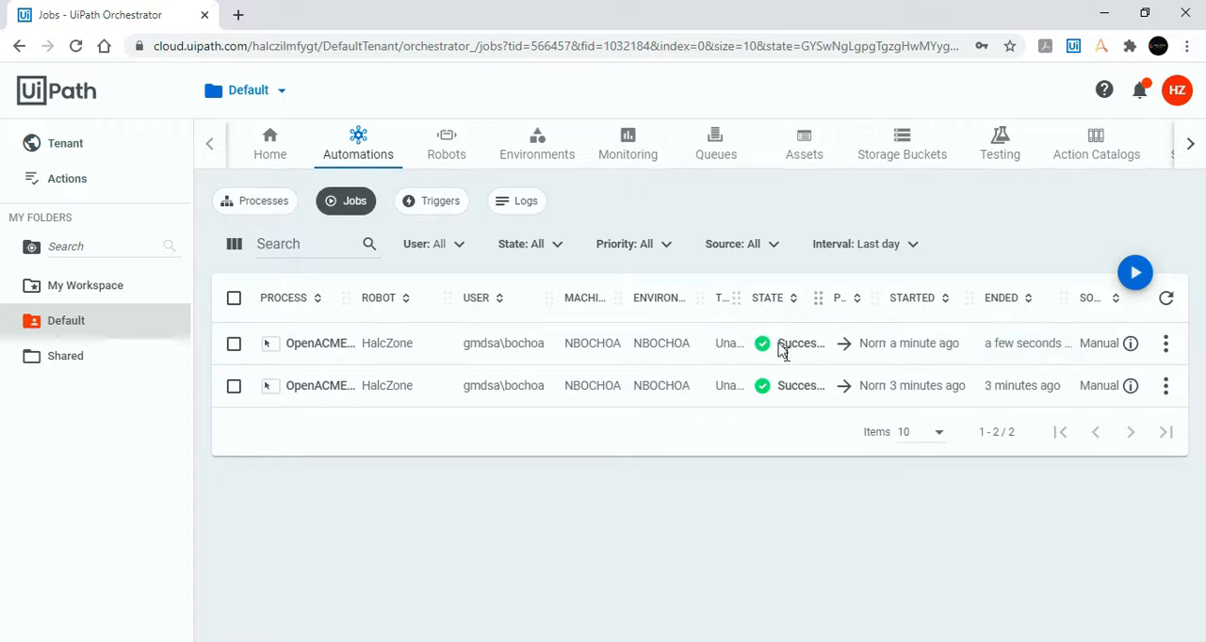
Step: Start creating a time trigger in the Default folder and name it Trigger_OpenACME
{"action": "left_click", "coordinate": [448, 213]}
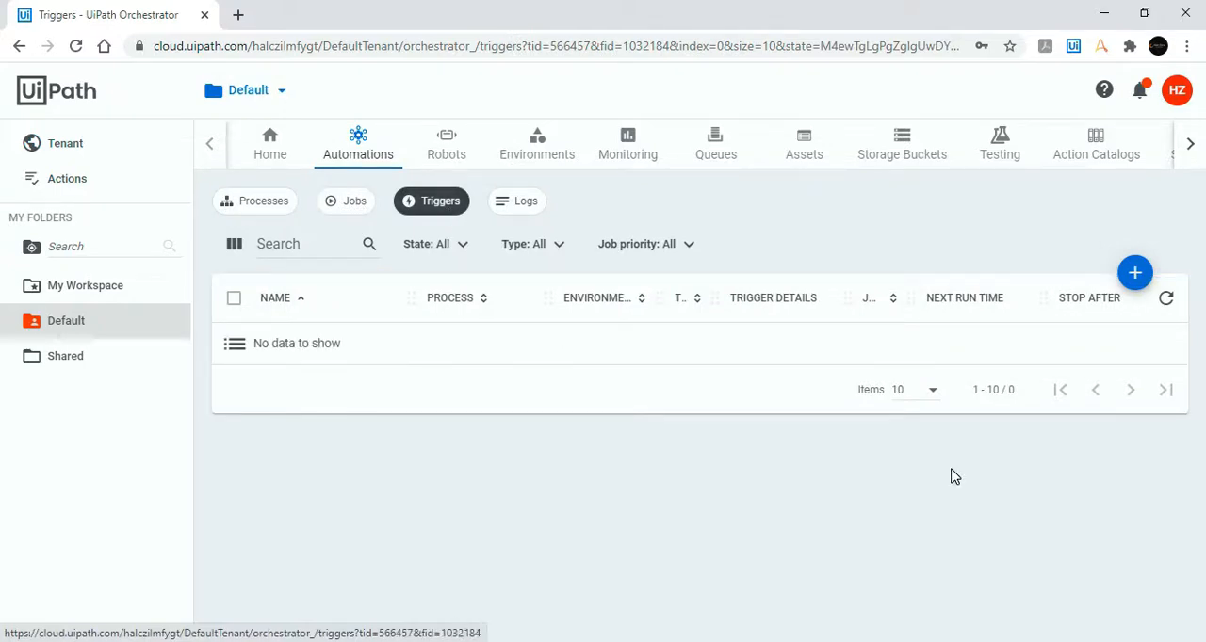
{"action": "left_click", "coordinate": [1134, 277]}
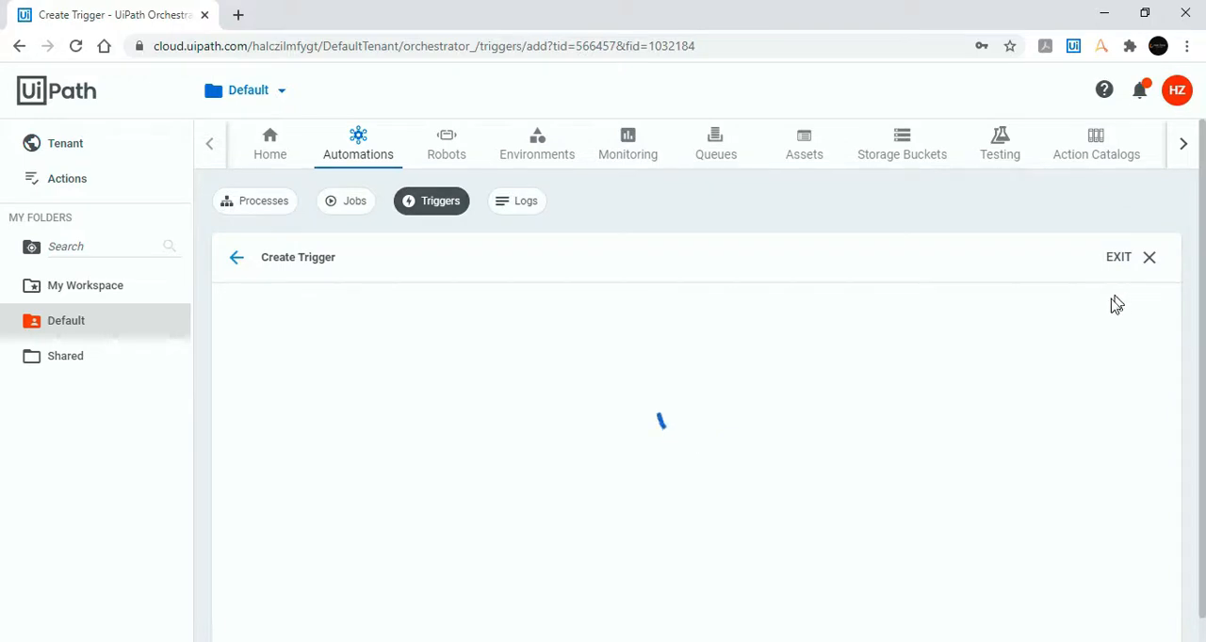
{"action": "scroll", "coordinate": [1015, 302], "scroll_direction": "down", "scroll_amount": 1}
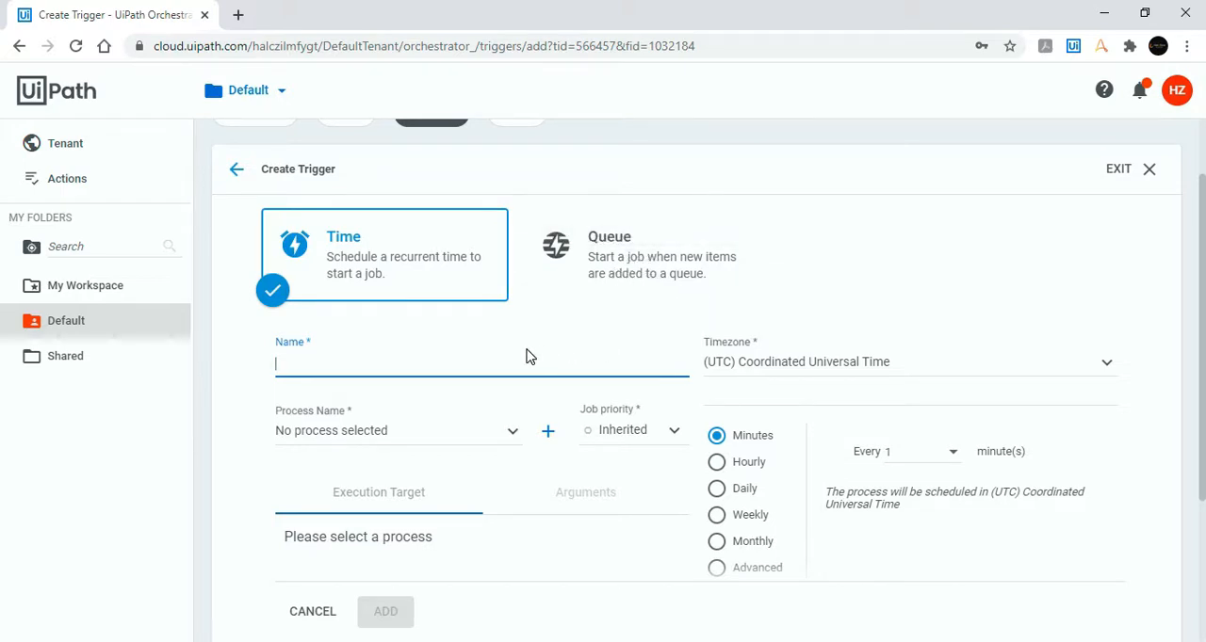
{"action": "type", "text": "Trigger_OpenACME"}
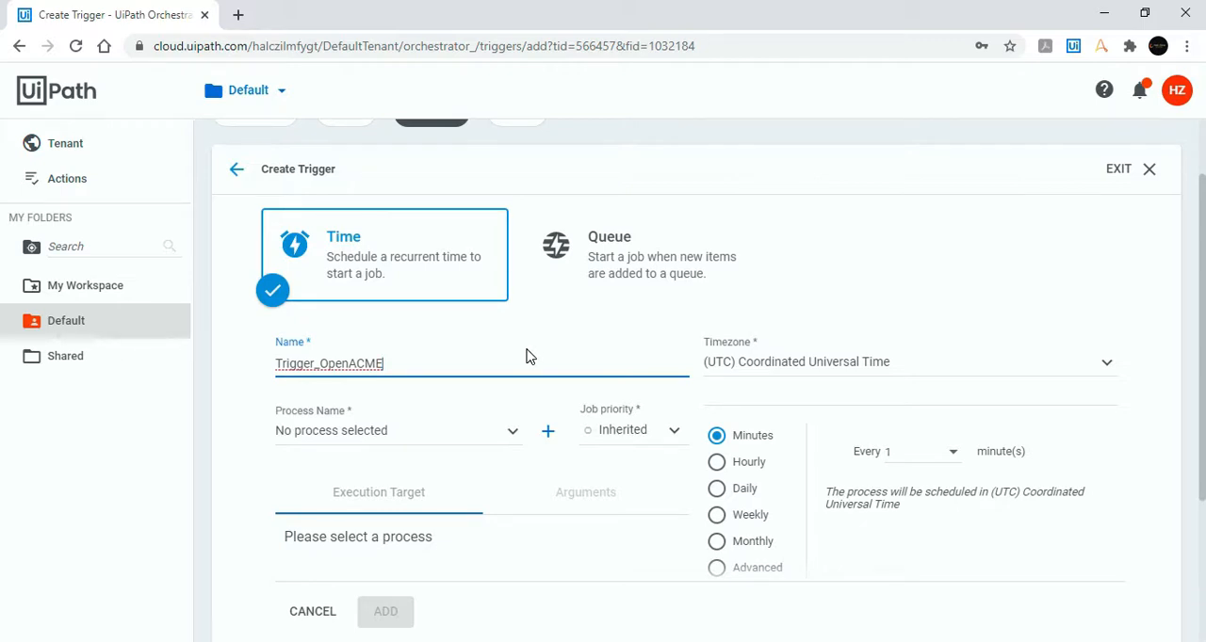
{"action": "left_click", "coordinate": [575, 348]}
Step: Select OpenACME_NBOCHOA as the process the new trigger runs
{"action": "left_click", "coordinate": [512, 438]}
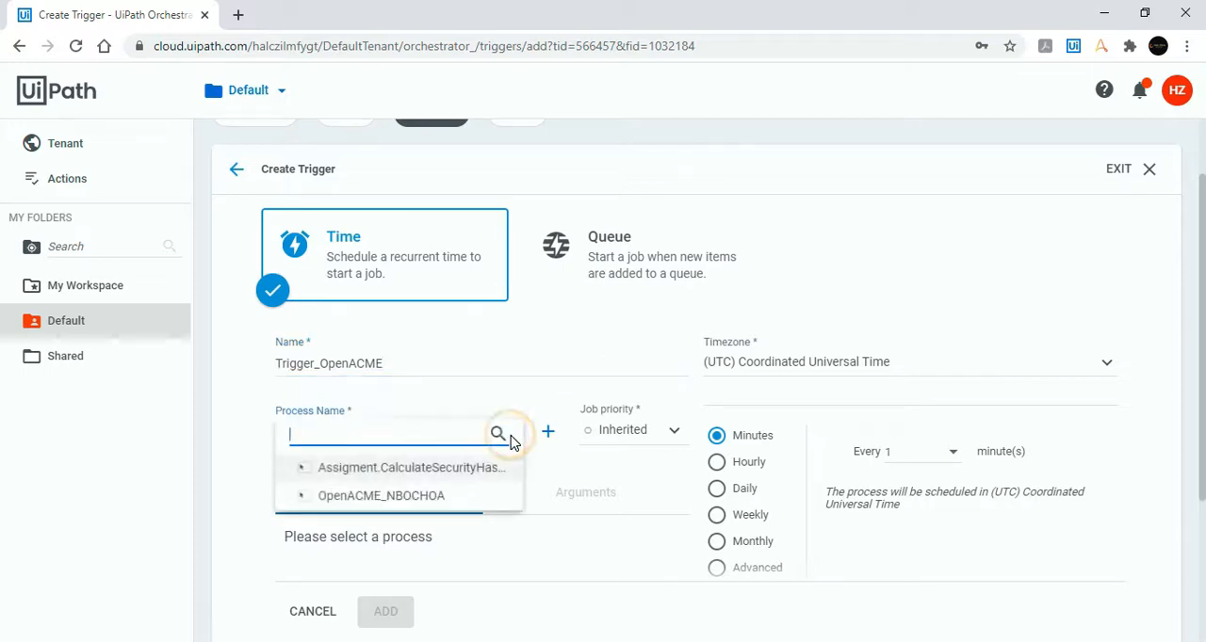
{"action": "left_click", "coordinate": [493, 406]}
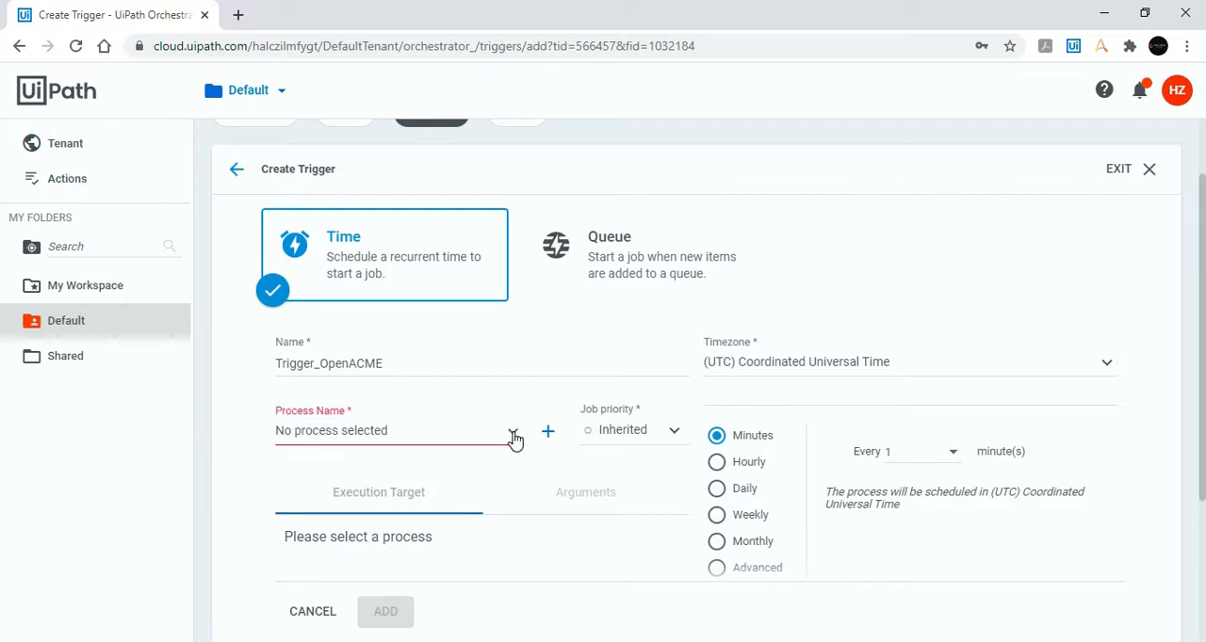
{"action": "left_click", "coordinate": [509, 439]}
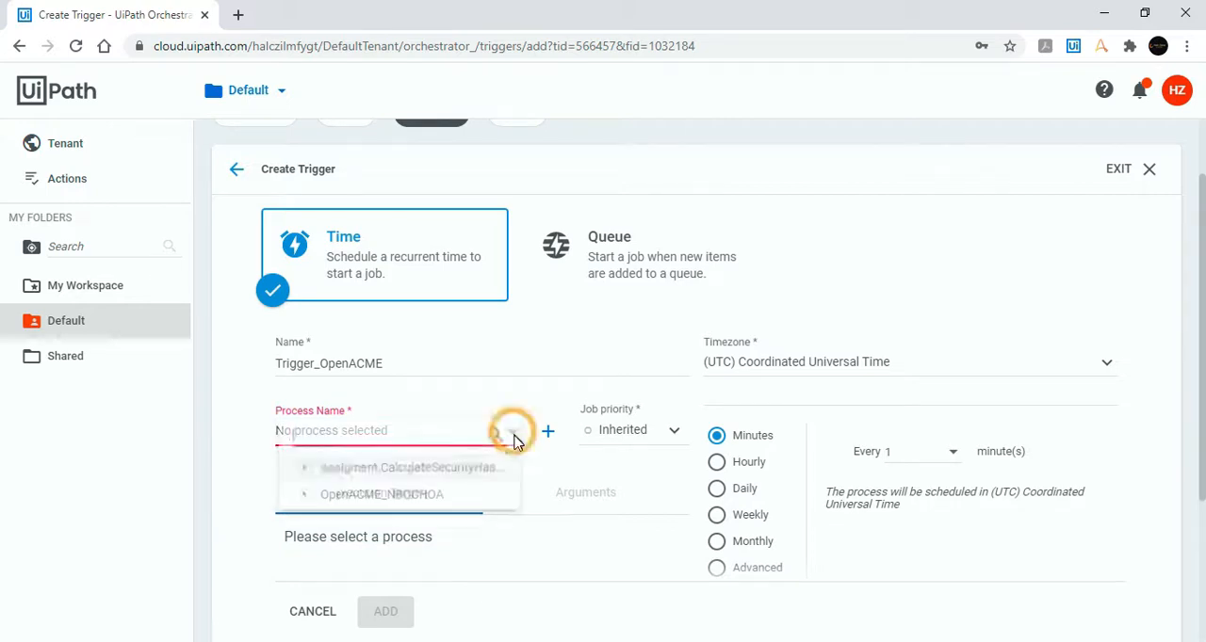
{"action": "left_click", "coordinate": [450, 497]}
{"action": "left_click", "coordinate": [246, 416]}
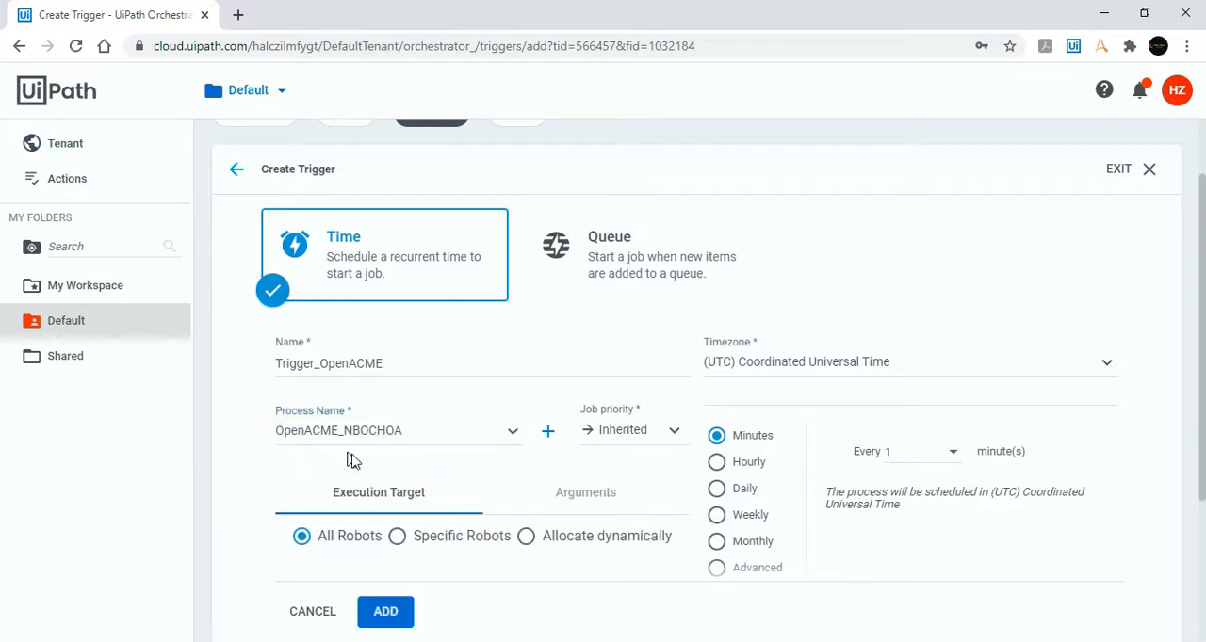
Step: Examine the job priority options available for the new trigger and keep Inherited
{"action": "scroll", "coordinate": [453, 465], "scroll_direction": "down", "scroll_amount": 1}
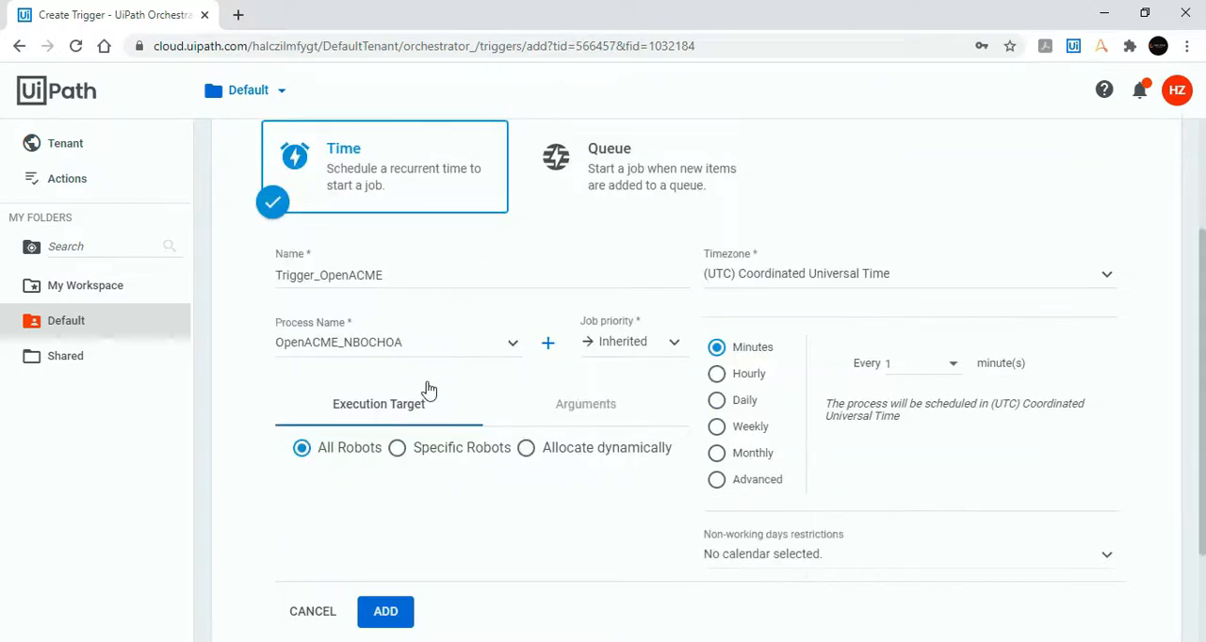
{"action": "left_click", "coordinate": [674, 344]}
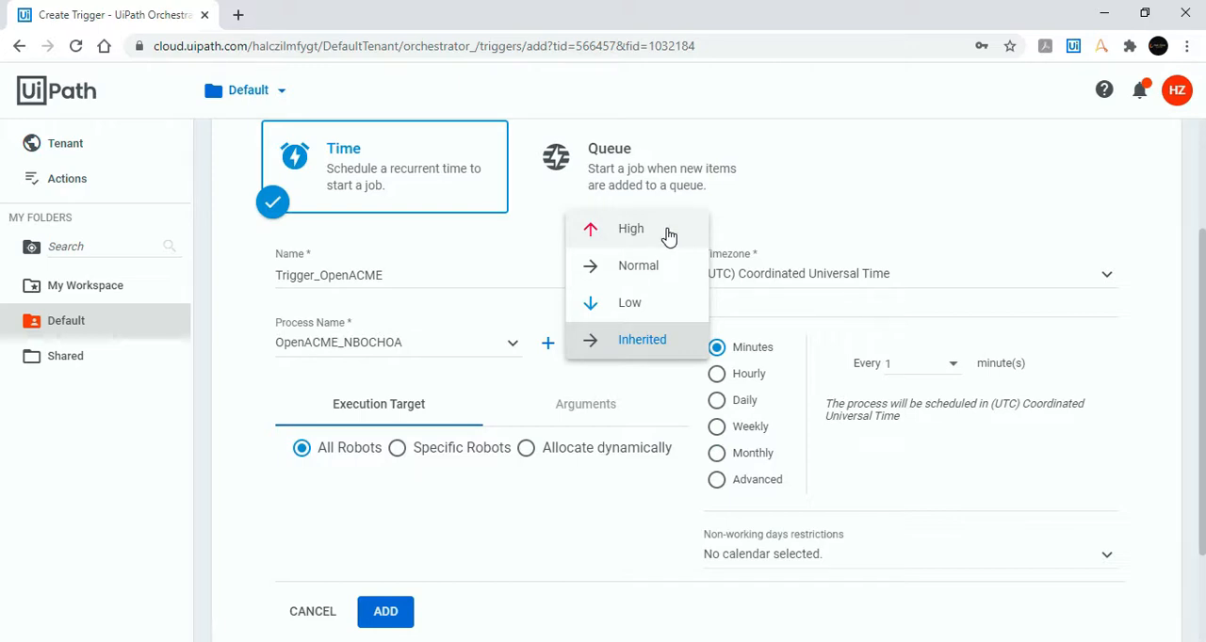
{"action": "left_click", "coordinate": [654, 365]}
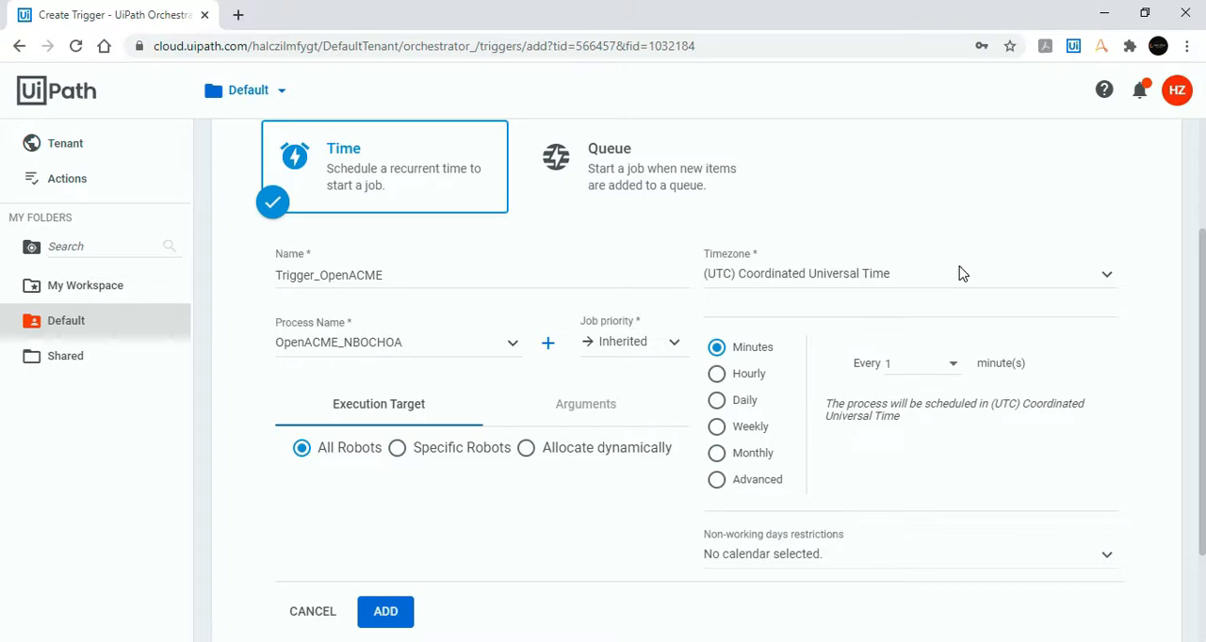
Step: Set the new trigger's timezone to (UTC-05:00) Bogota, Lima, Quito, Rio Branco
{"action": "left_click", "coordinate": [929, 274]}
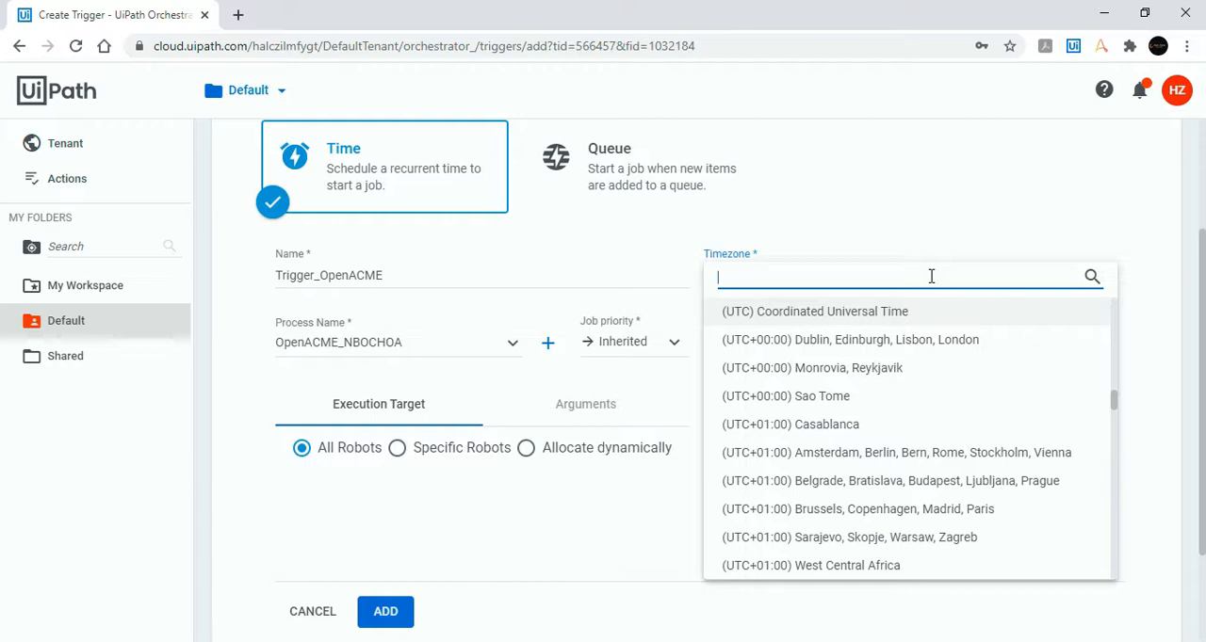
{"action": "type", "text": "lima"}
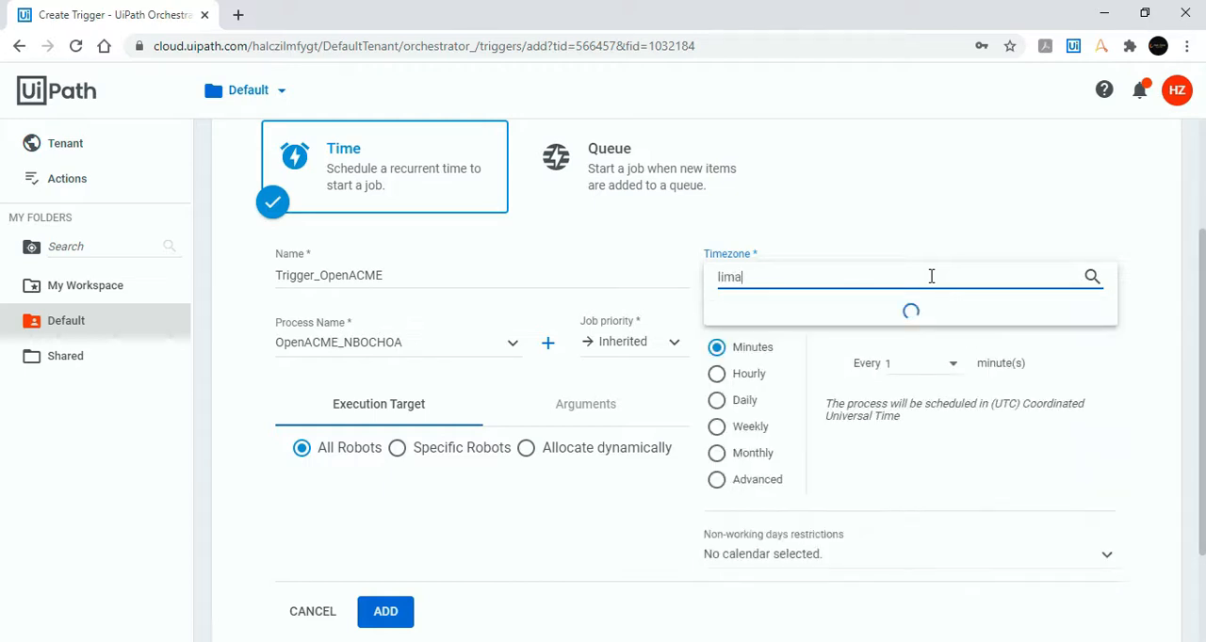
{"action": "left_click", "coordinate": [933, 313]}
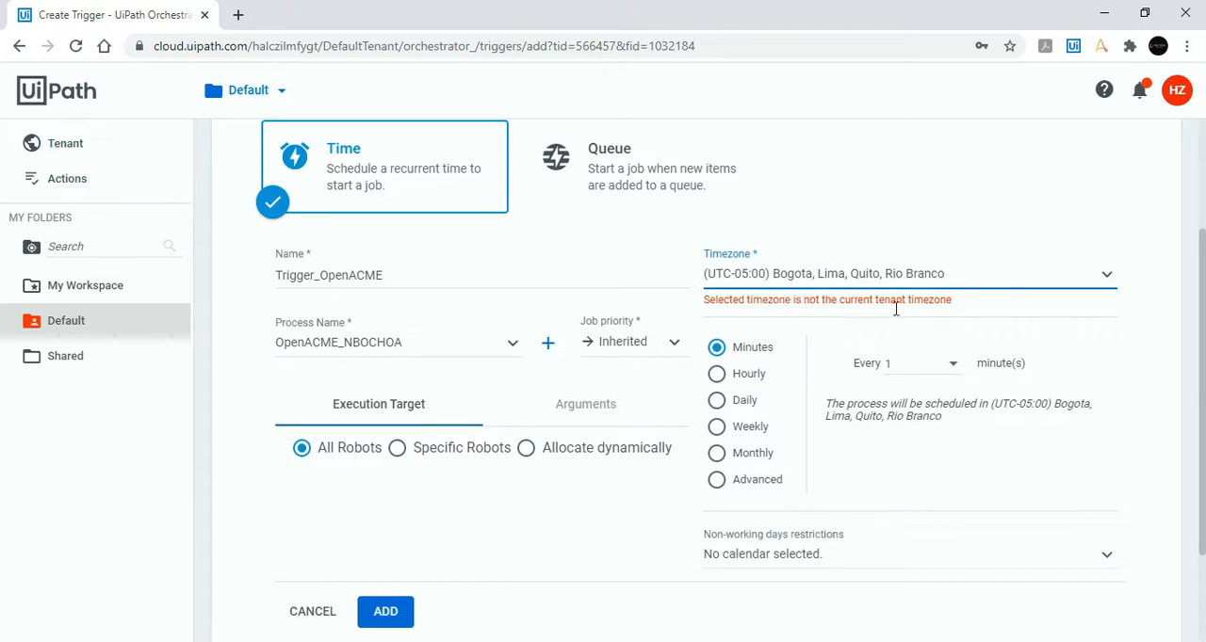
{"action": "left_click", "coordinate": [1161, 313]}
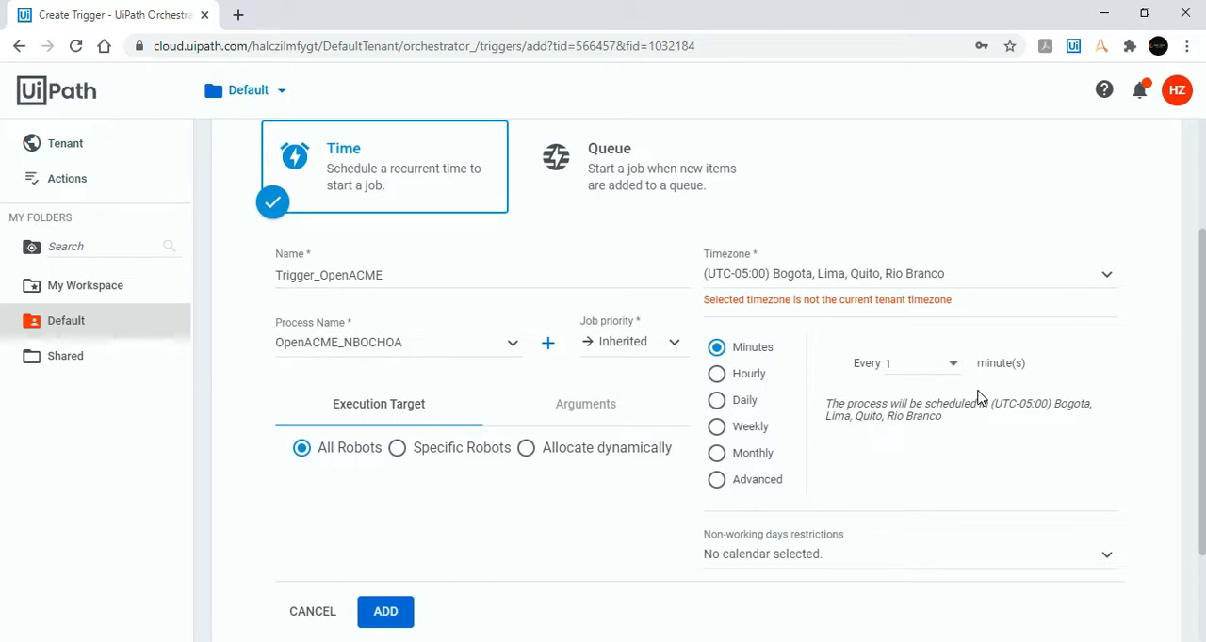
Step: Compare the hourly and minutes schedules and set the trigger to run every 1 minute
{"action": "left_click", "coordinate": [760, 378]}
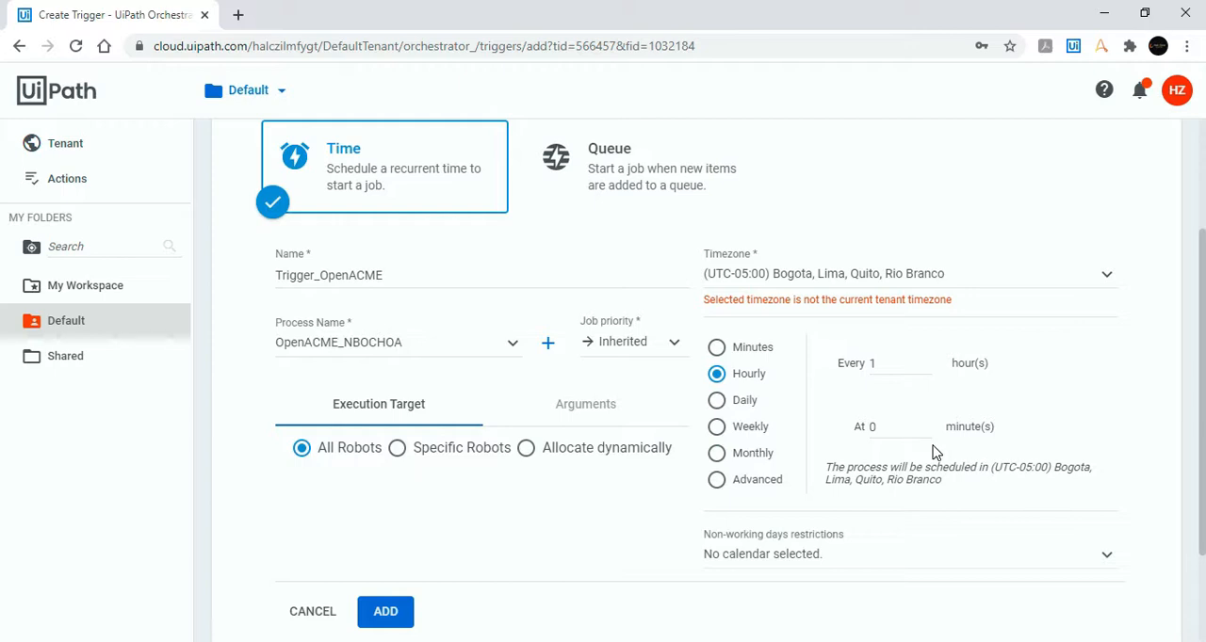
{"action": "left_click", "coordinate": [754, 349]}
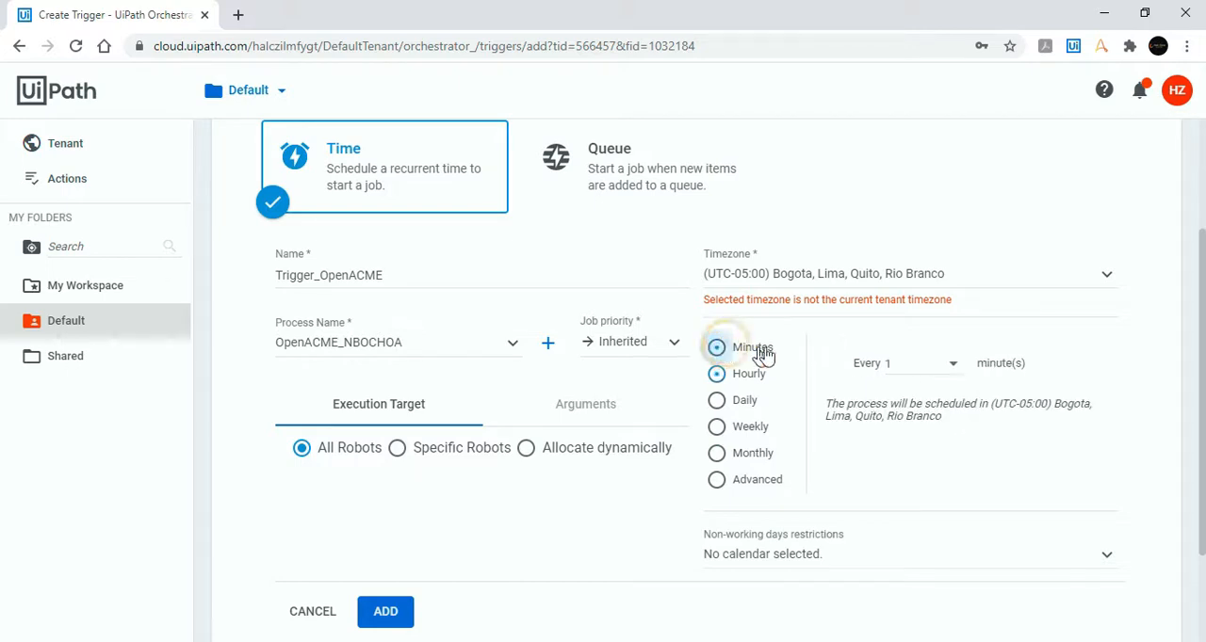
{"action": "left_click", "coordinate": [953, 368]}
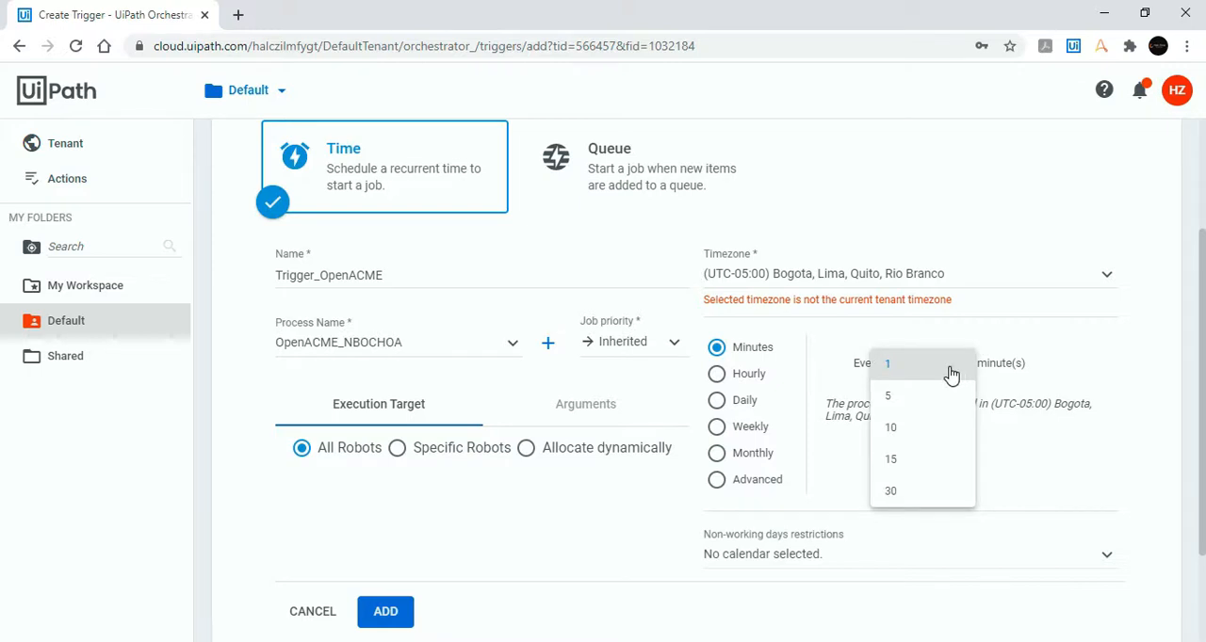
{"action": "left_click", "coordinate": [952, 372]}
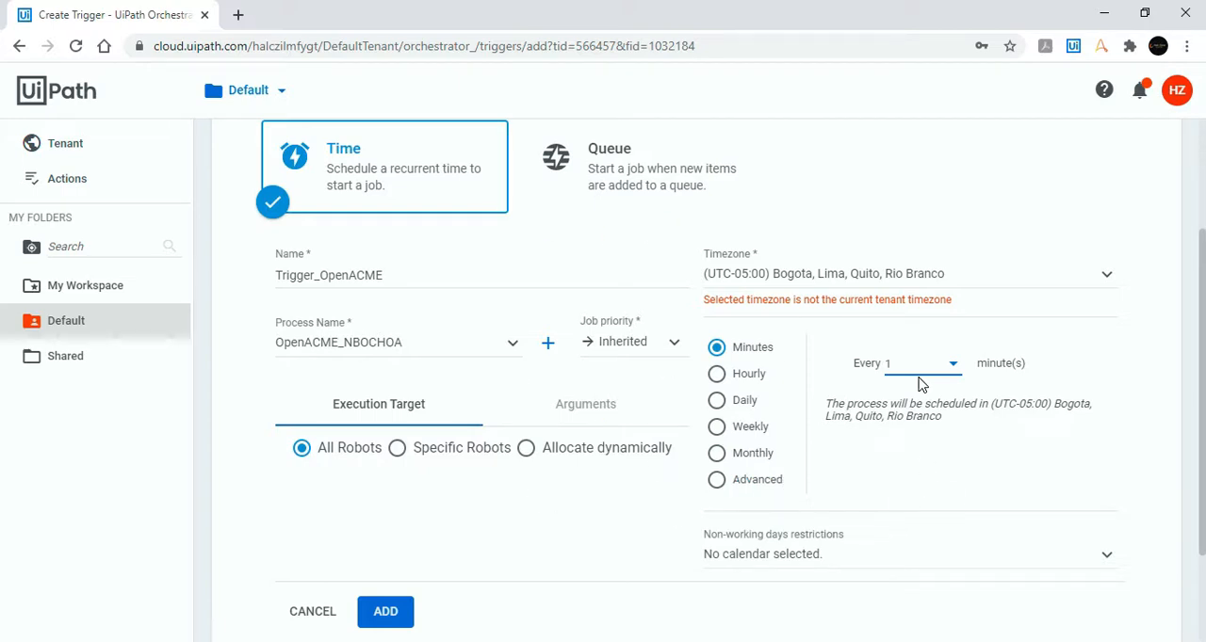
Step: Check the non-working days calendars, add the trigger without a calendar, and refresh the trigger list
{"action": "left_click", "coordinate": [842, 561]}
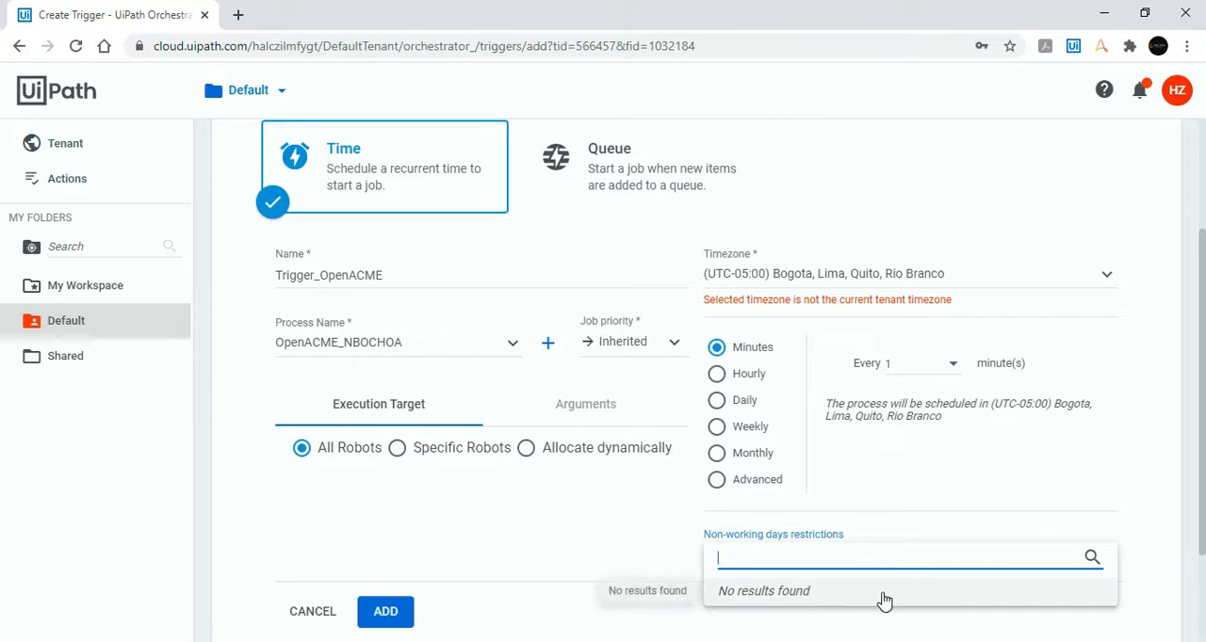
{"action": "left_click", "coordinate": [655, 539]}
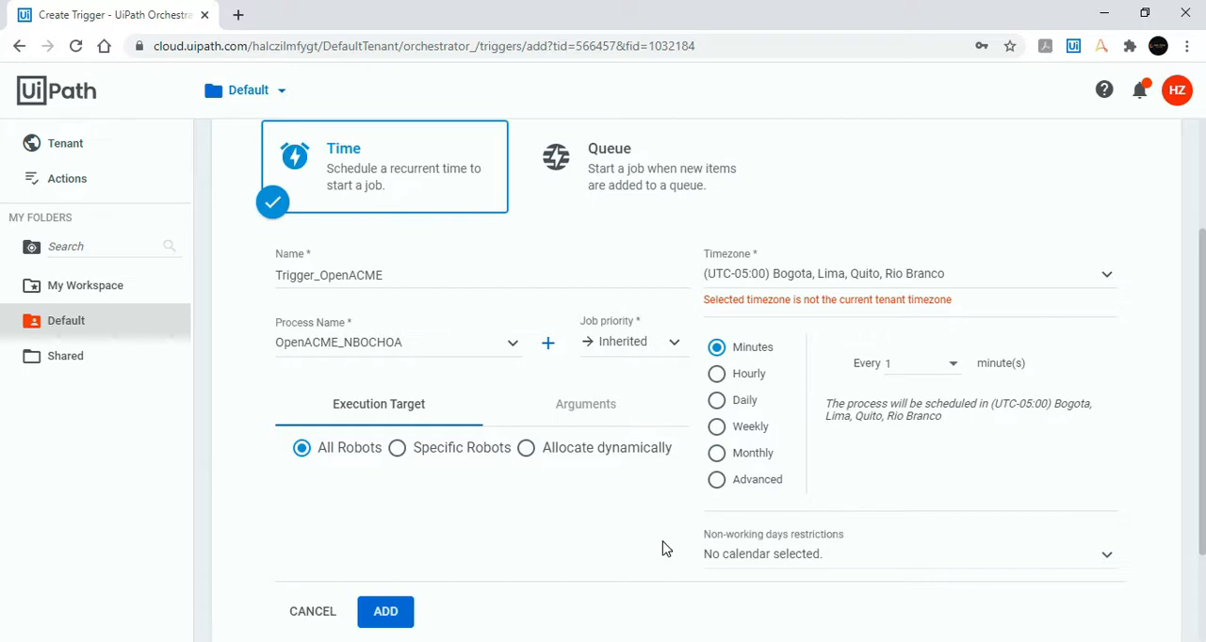
{"action": "left_click", "coordinate": [405, 610]}
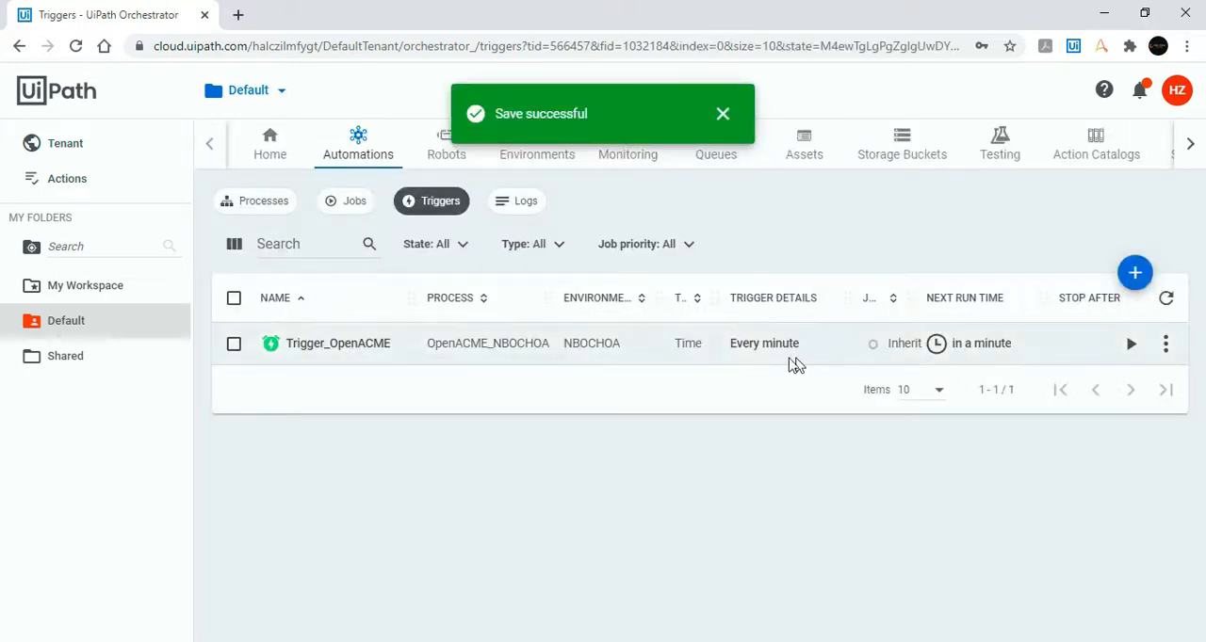
{"action": "left_click", "coordinate": [1168, 300]}
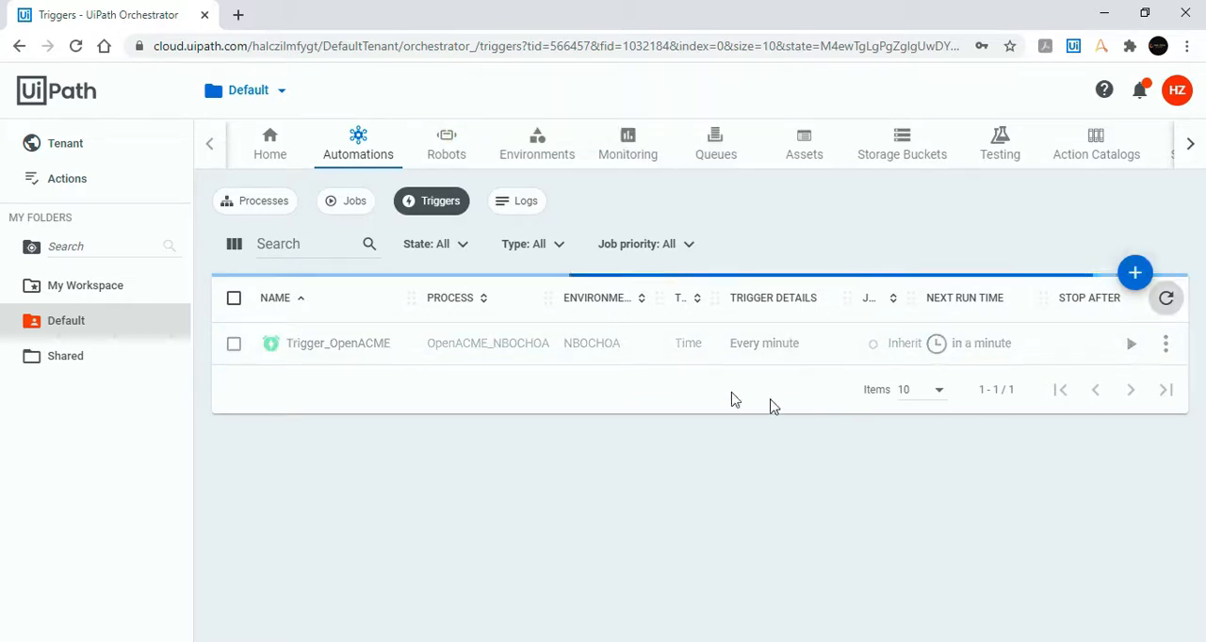
Step: Go to the job list of the Default folder to watch for the run started by Trigger_OpenACME
{"action": "left_click", "coordinate": [345, 201]}
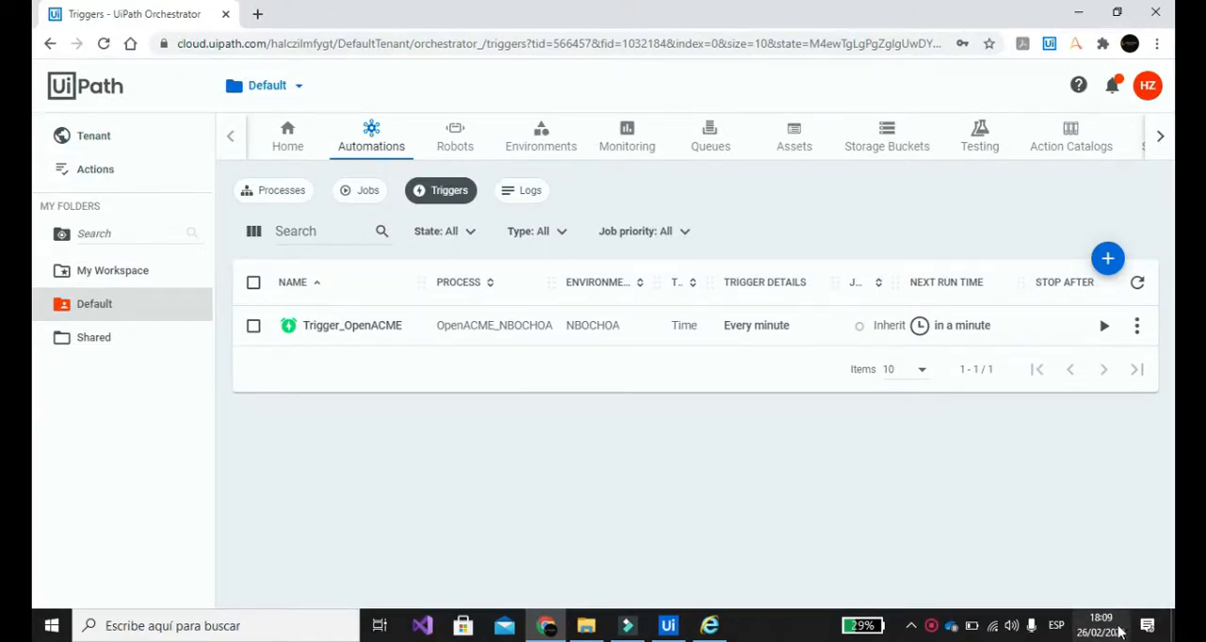
{"action": "left_click", "coordinate": [875, 495]}
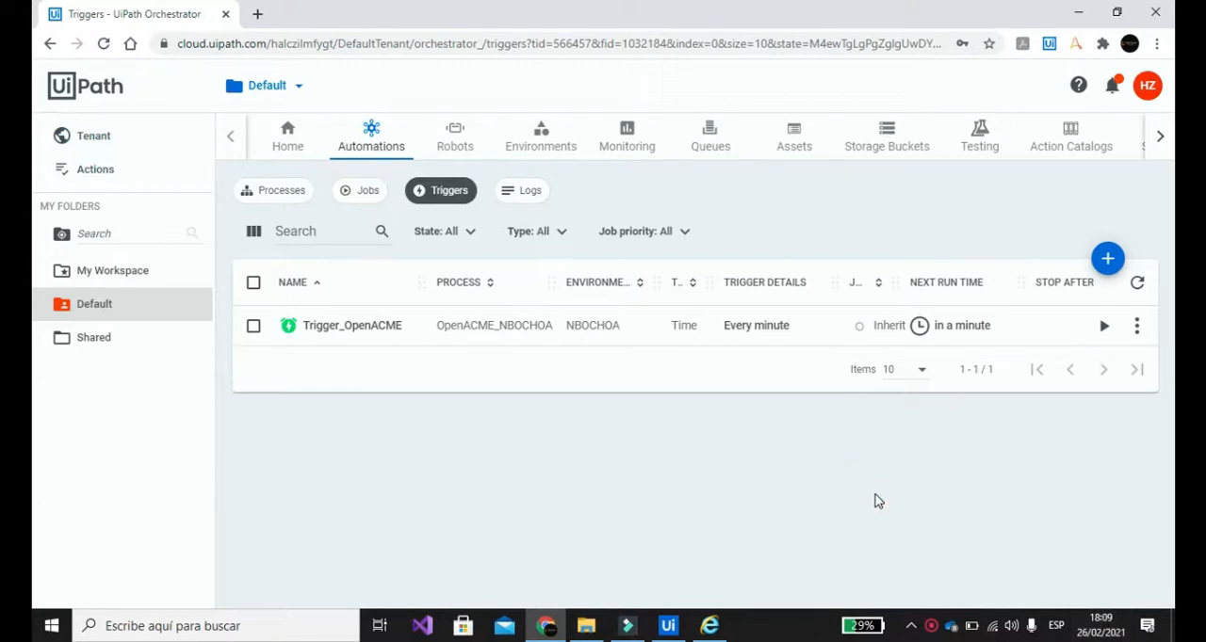
{"action": "left_click", "coordinate": [370, 206]}
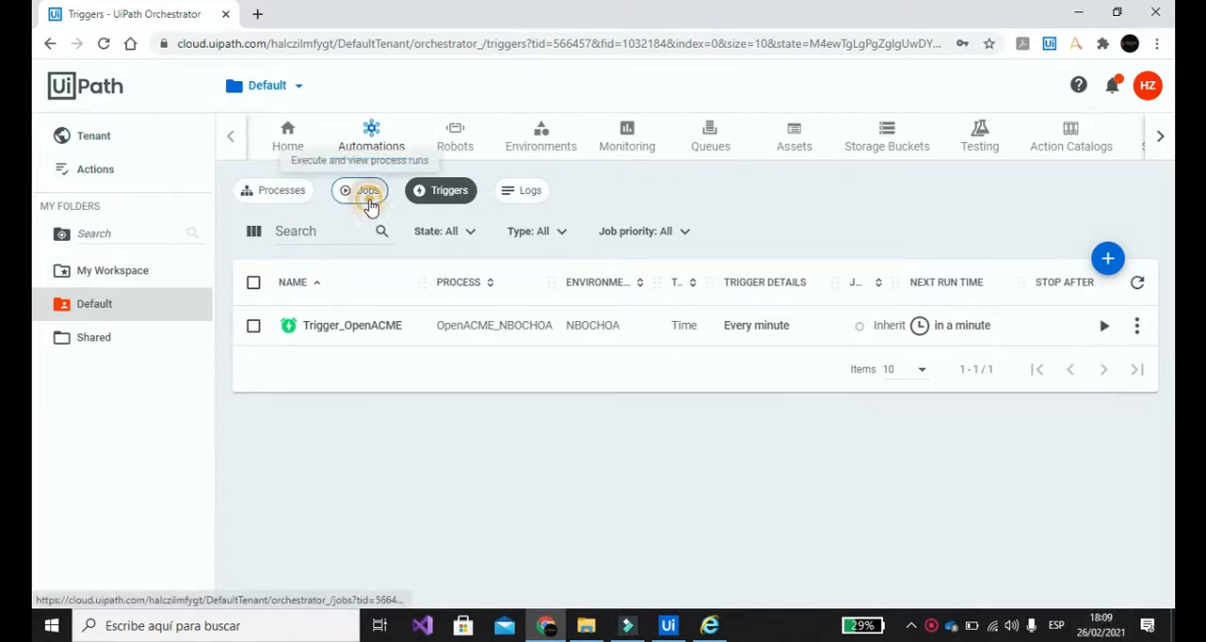
{"action": "left_click", "coordinate": [694, 482]}
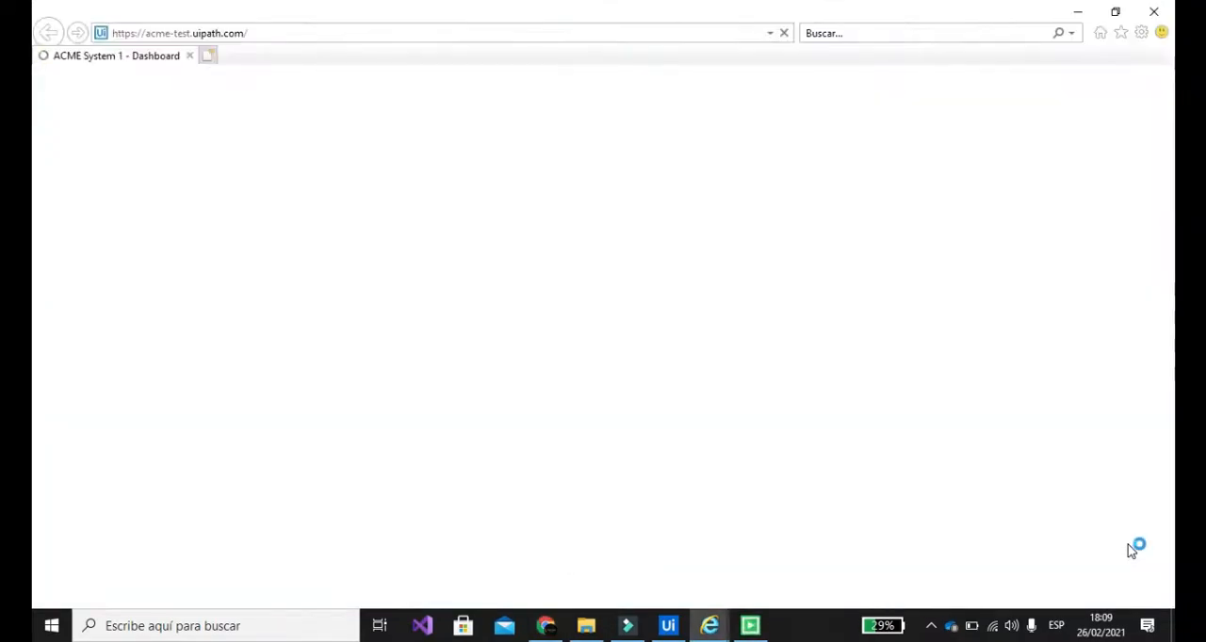
Step: Close the ACME browser windows and message box of the triggered runs, and review the runs in the job list
{"action": "left_click", "coordinate": [1158, 13]}
{"action": "left_click", "coordinate": [832, 528]}
{"action": "left_click", "coordinate": [705, 366]}
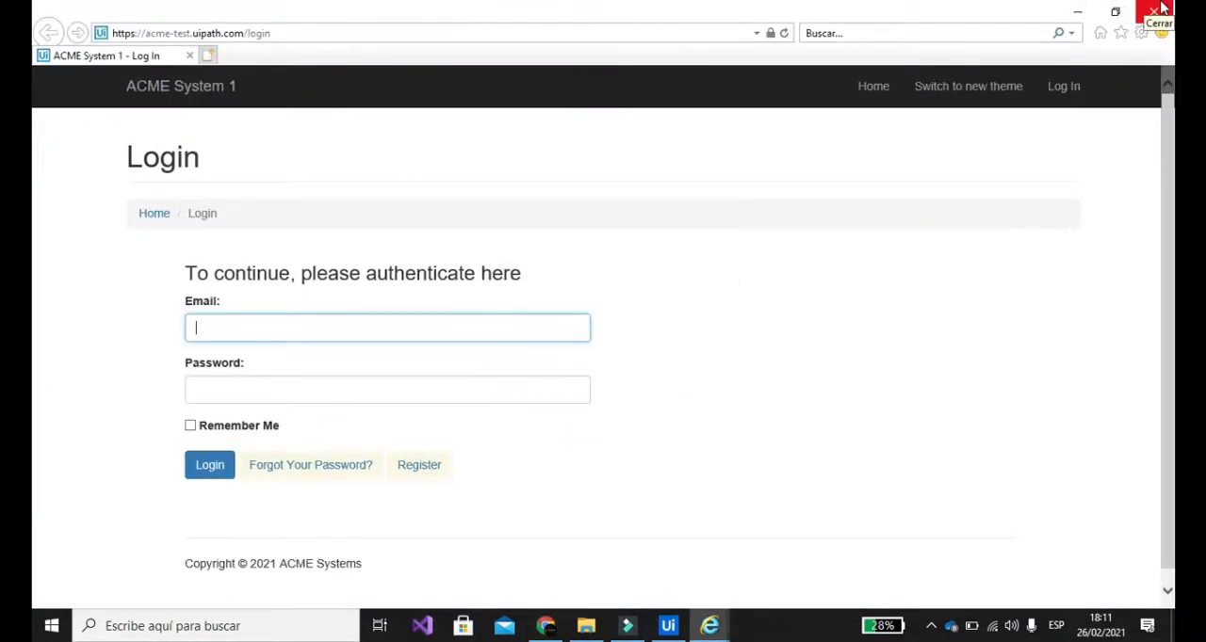
{"action": "left_click", "coordinate": [1154, 11]}
{"action": "left_click", "coordinate": [452, 198]}
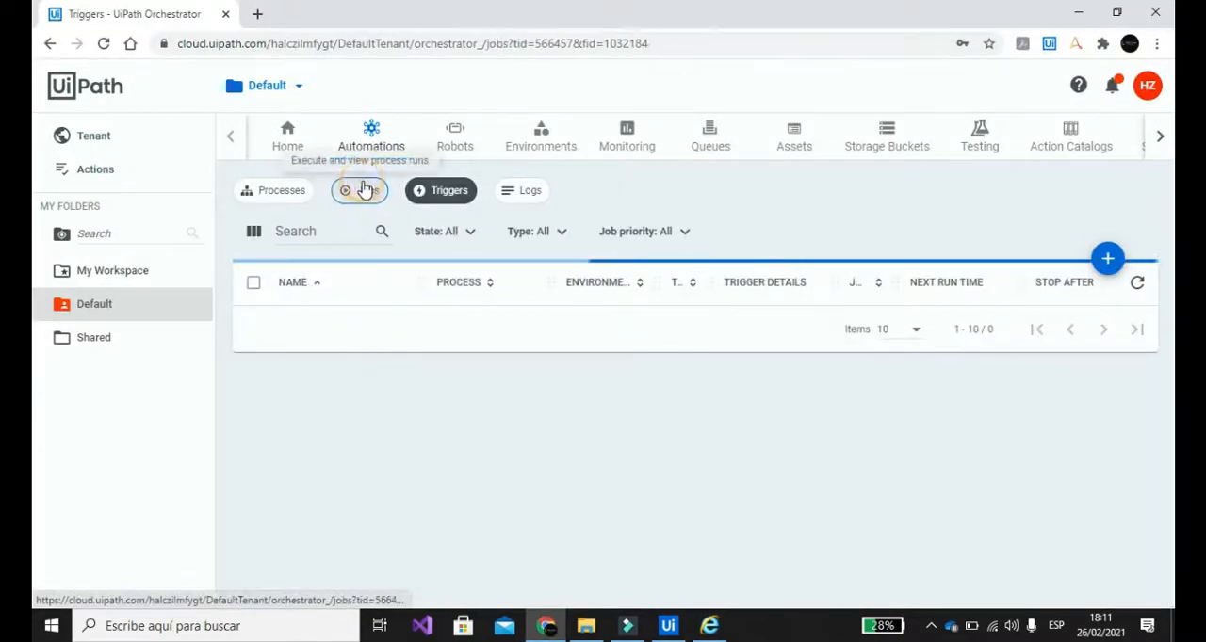
{"action": "left_click", "coordinate": [363, 191]}
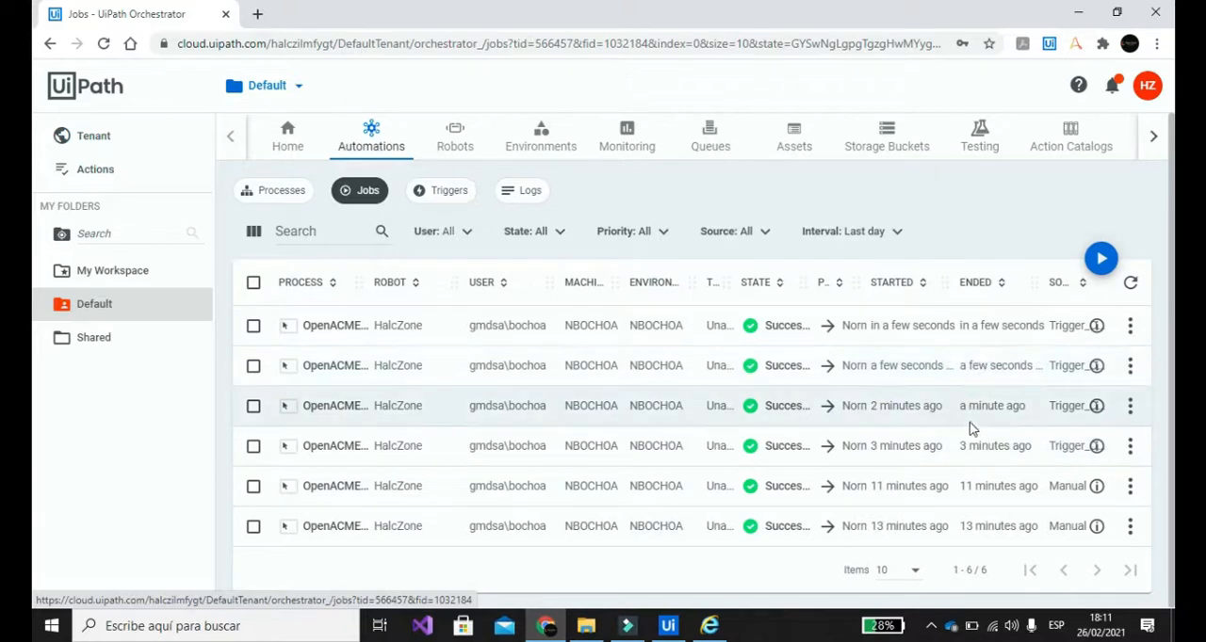
Step: Disable Trigger_OpenACME in the trigger list and check its available actions
{"action": "left_click", "coordinate": [429, 198]}
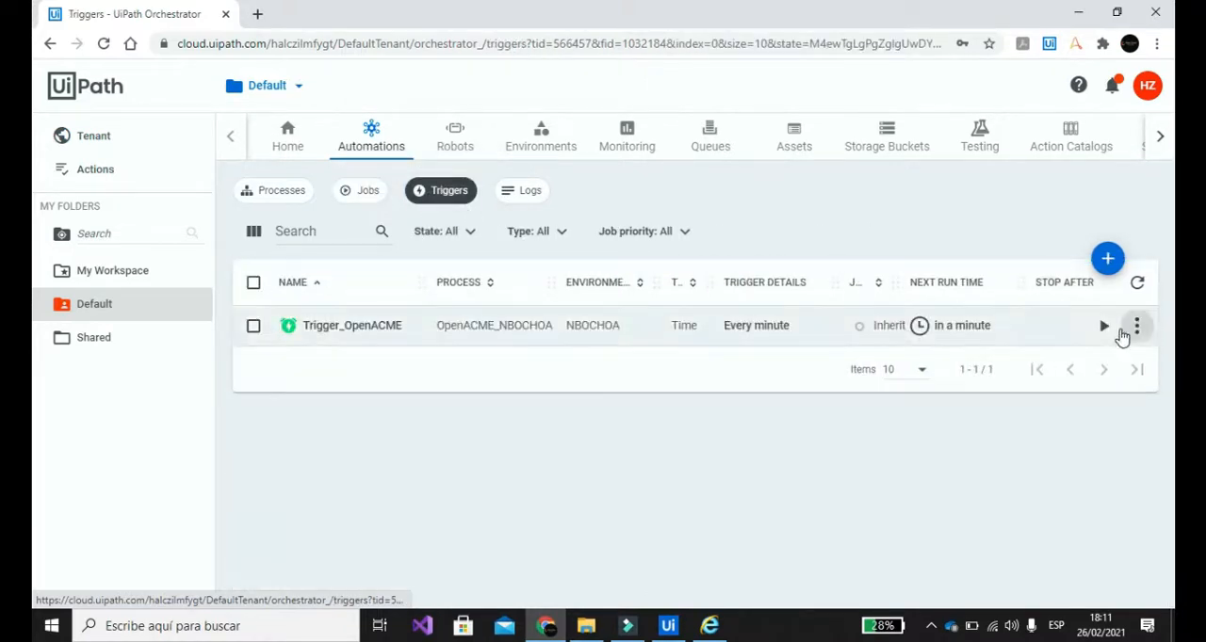
{"action": "left_click", "coordinate": [1137, 330]}
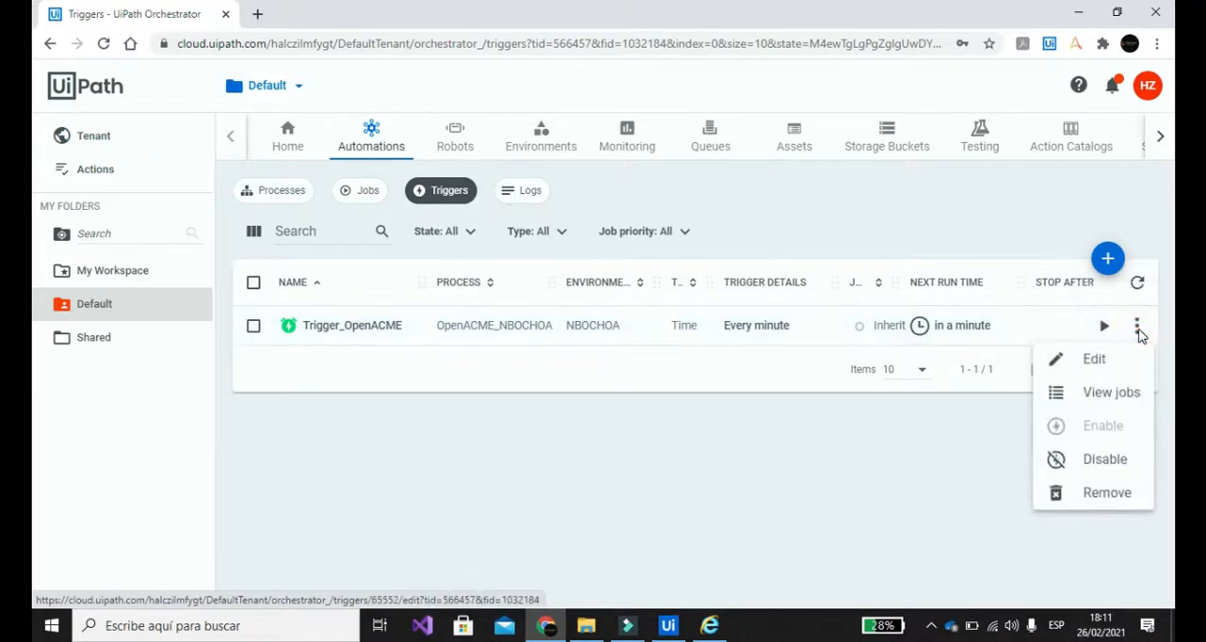
{"action": "left_click", "coordinate": [1092, 463]}
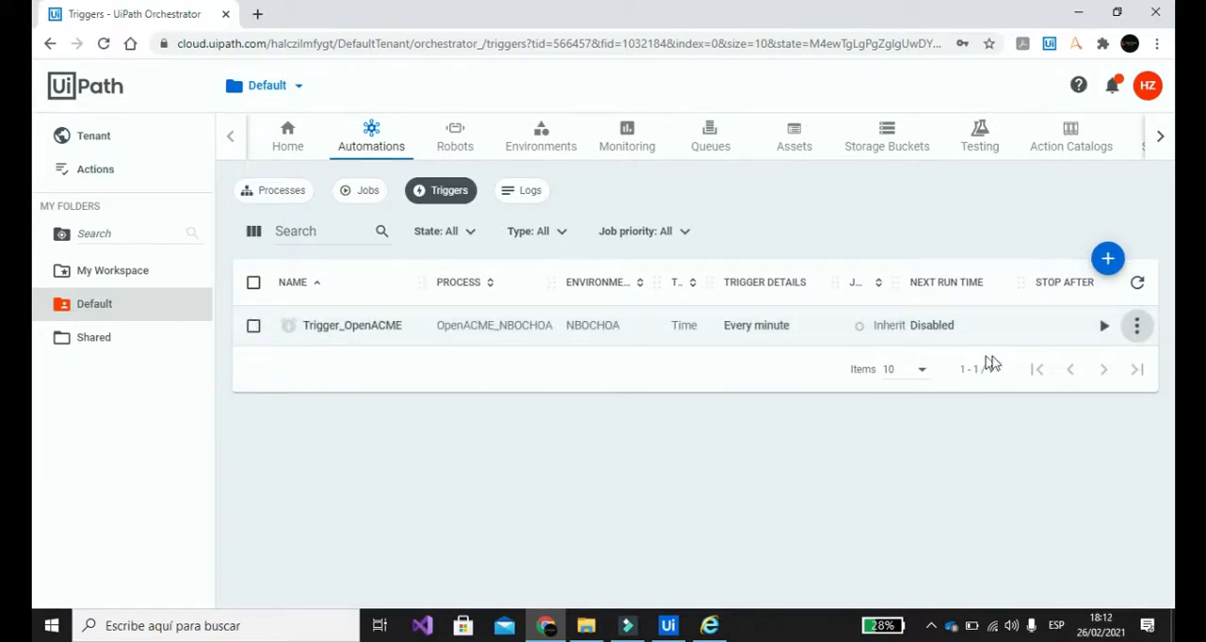
{"action": "left_click", "coordinate": [1136, 326]}
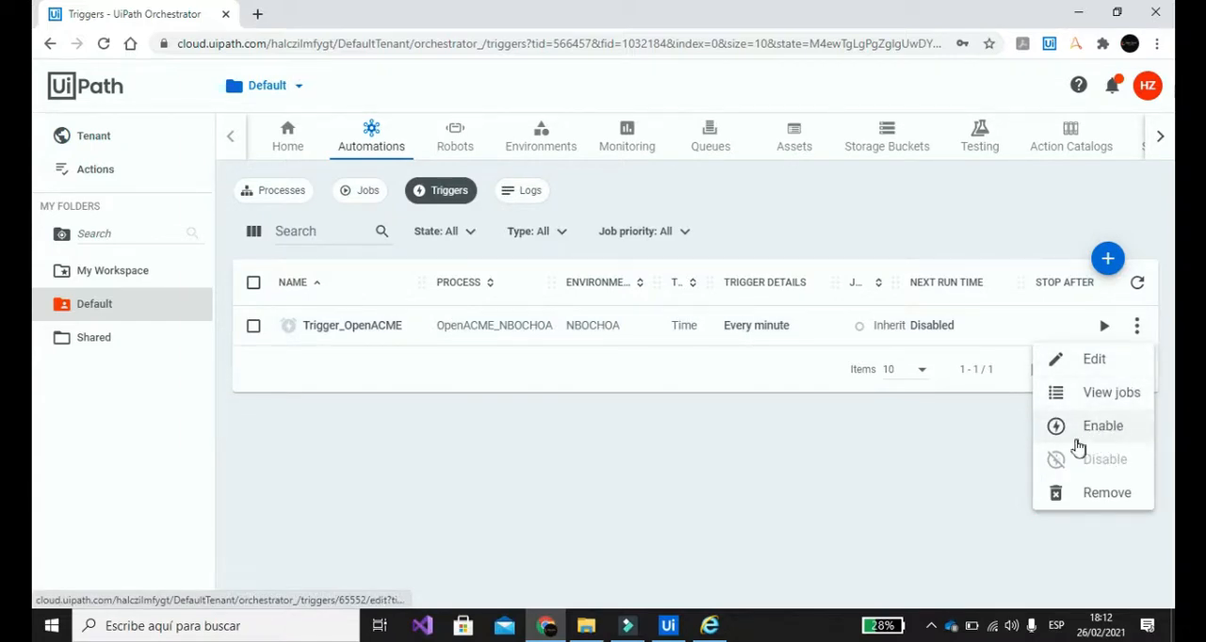
{"action": "left_click", "coordinate": [910, 436]}
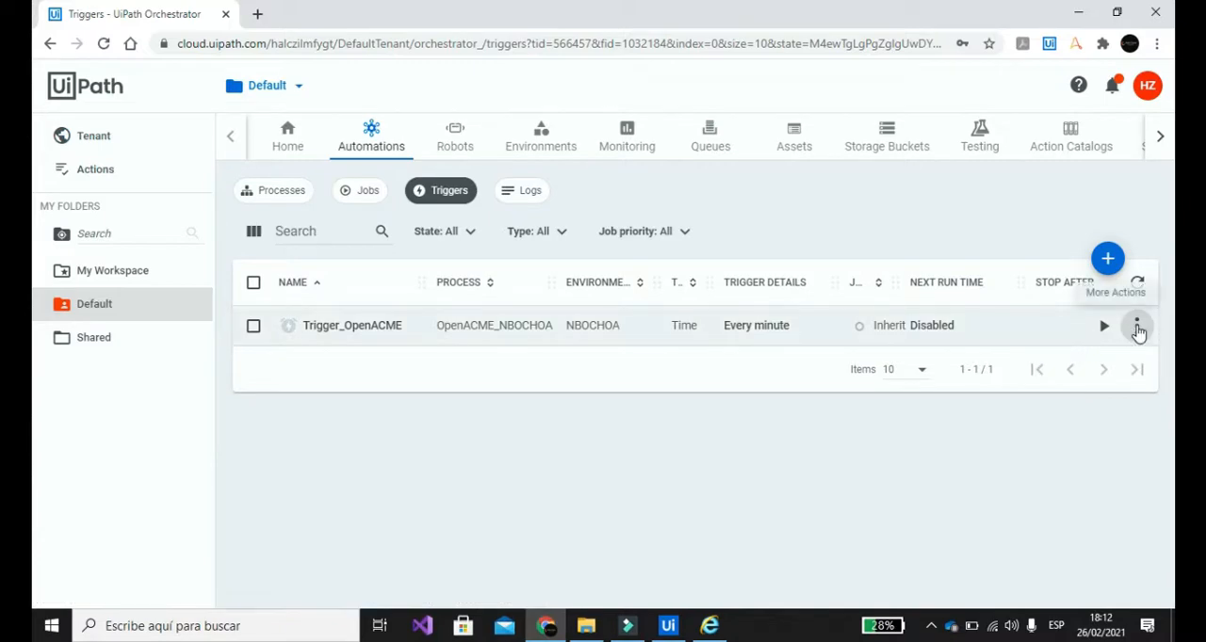
Step: Open Trigger_OpenACME for editing and switch its schedule to Advanced, ready for a cron expression
{"action": "left_click", "coordinate": [1138, 330]}
{"action": "left_click", "coordinate": [1110, 364]}
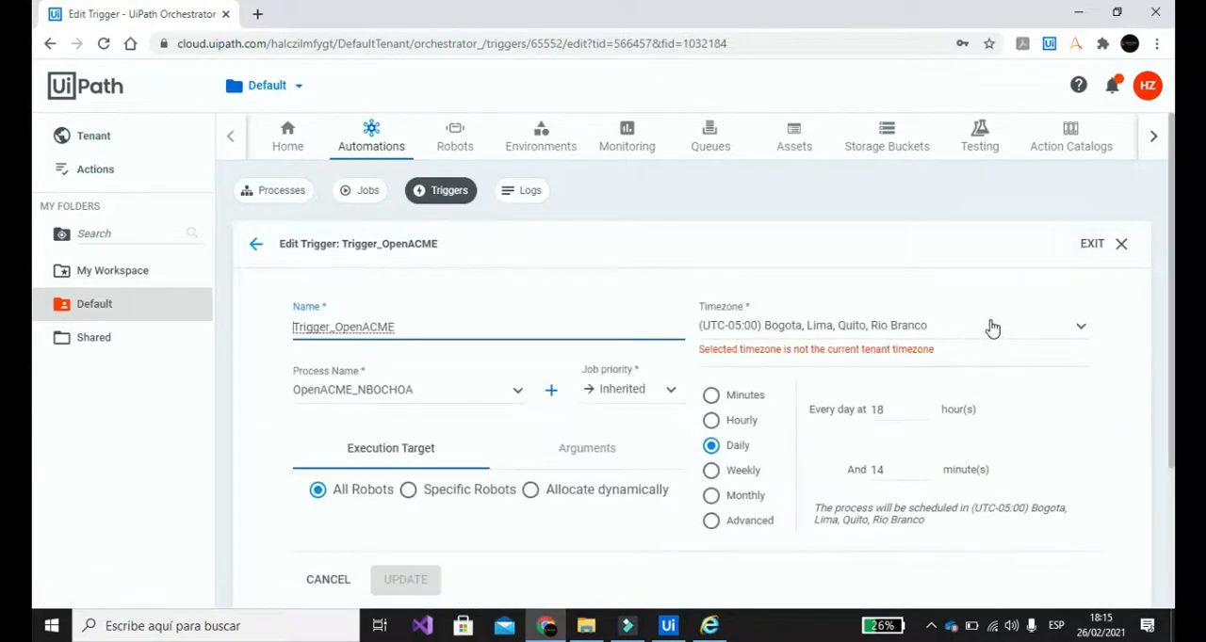
{"action": "scroll", "coordinate": [992, 327], "scroll_direction": "down", "scroll_amount": 1}
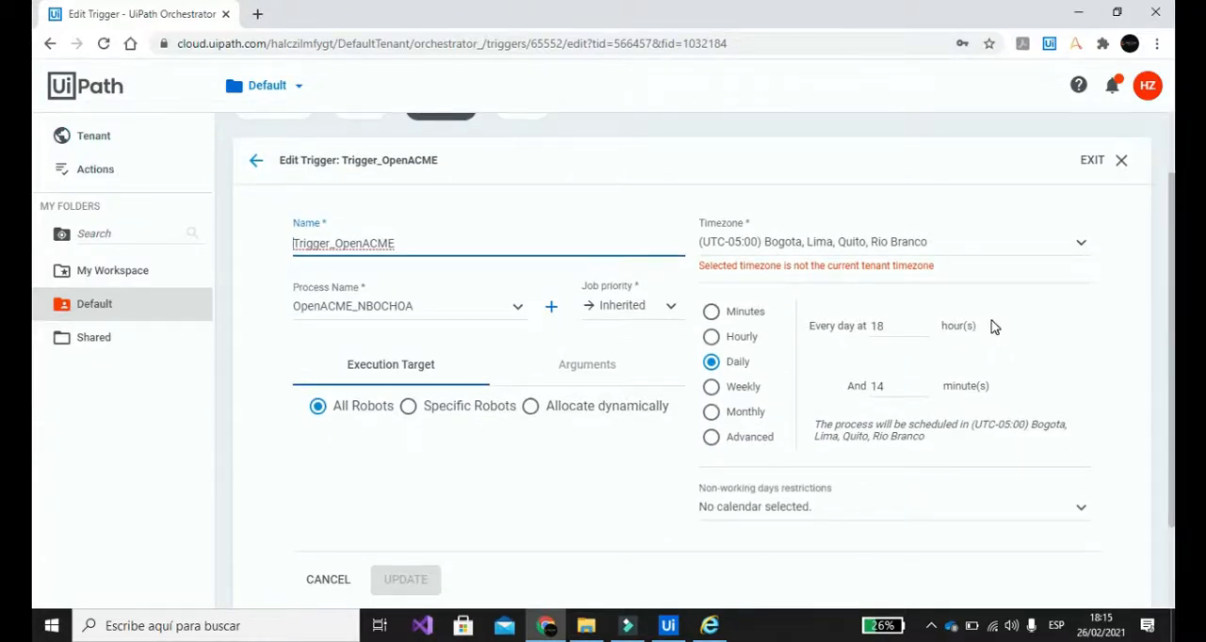
{"action": "left_click", "coordinate": [713, 439]}
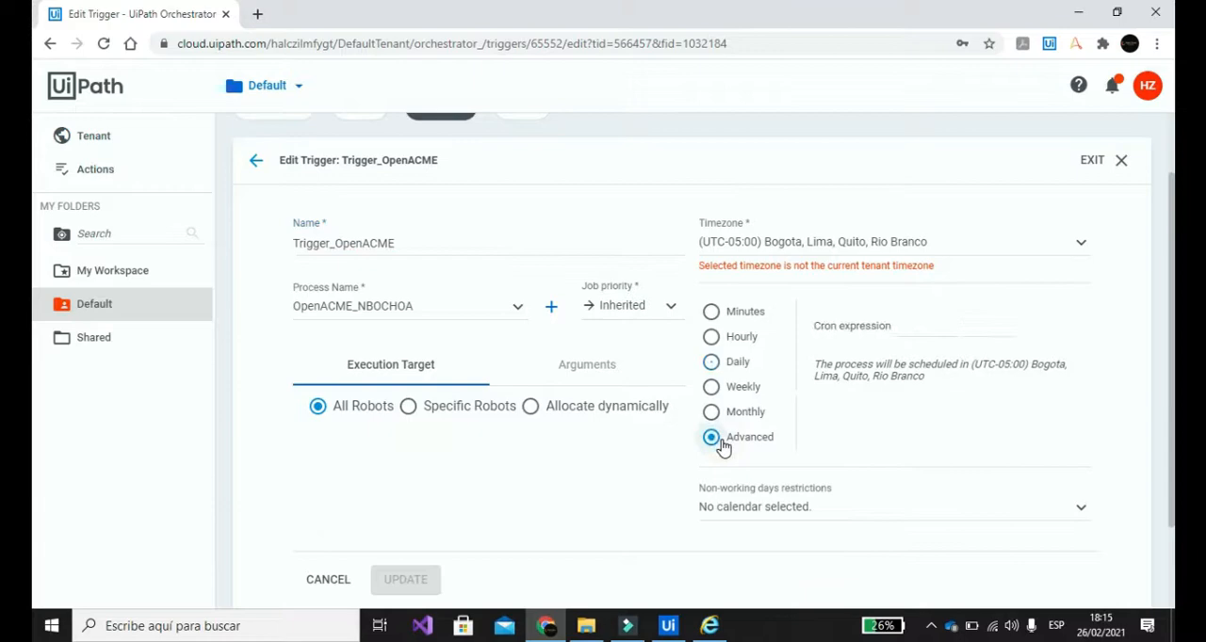
{"action": "left_click", "coordinate": [907, 323]}
{"action": "scroll", "coordinate": [1019, 467], "scroll_direction": "up", "scroll_amount": 1}
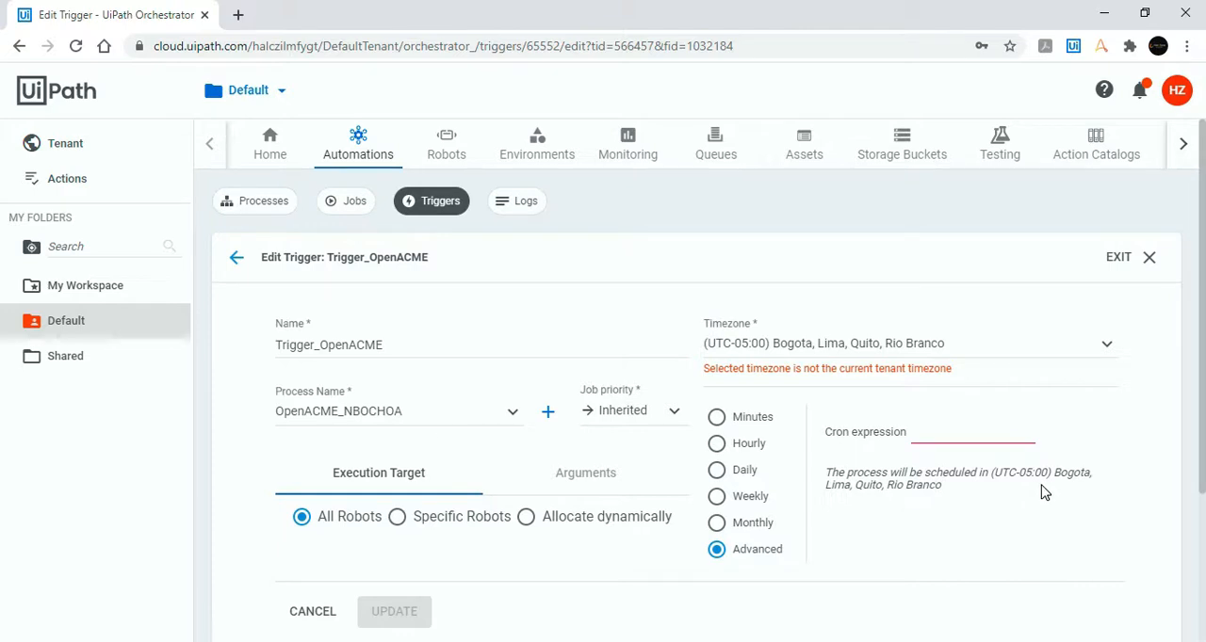
{"action": "left_click", "coordinate": [955, 436]}
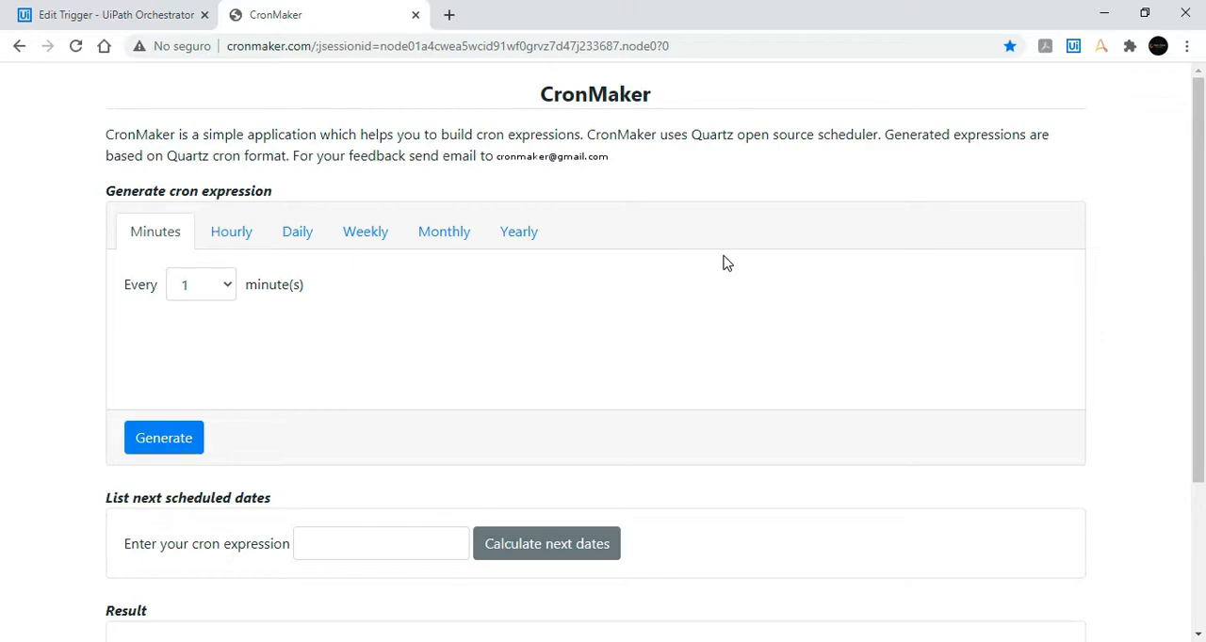
Step: In CronMaker, choose a weekly schedule that runs on Tuesday, Wednesday, Thursday, Friday and Saturday
{"action": "scroll", "coordinate": [726, 263], "scroll_direction": "down", "scroll_amount": 1}
{"action": "scroll", "coordinate": [725, 263], "scroll_direction": "up", "scroll_amount": 1}
{"action": "scroll", "coordinate": [726, 263], "scroll_direction": "down", "scroll_amount": 2}
{"action": "scroll", "coordinate": [725, 262], "scroll_direction": "up", "scroll_amount": 2}
{"action": "left_click", "coordinate": [389, 240]}
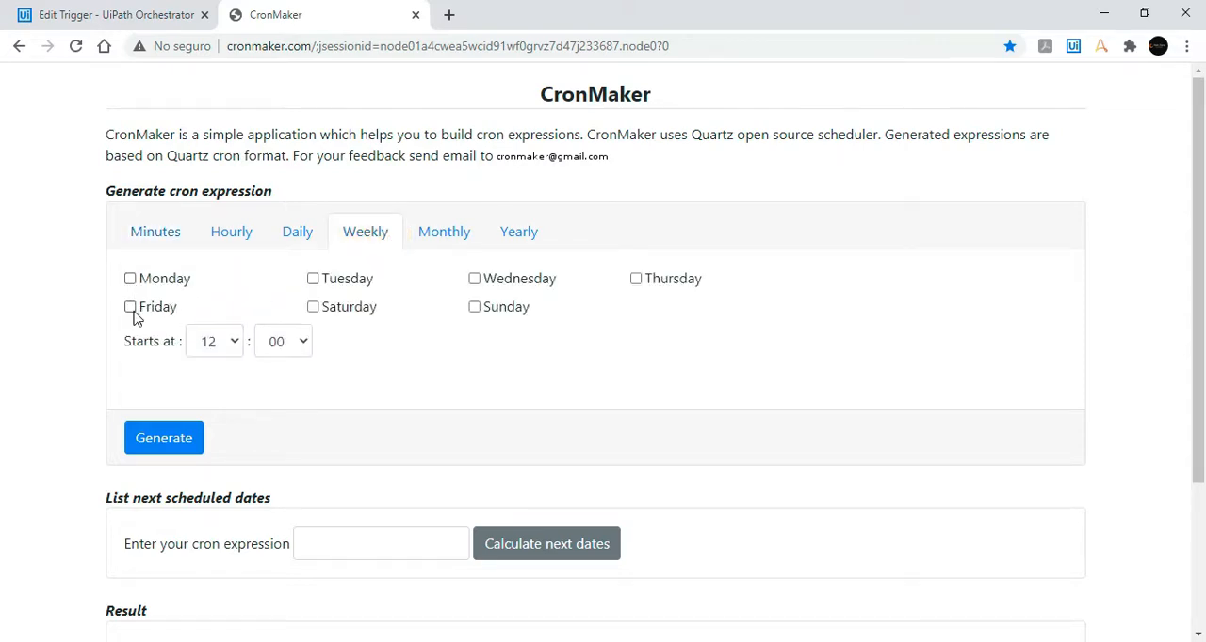
{"action": "left_click", "coordinate": [313, 279]}
{"action": "left_click", "coordinate": [474, 279]}
{"action": "left_click", "coordinate": [635, 279]}
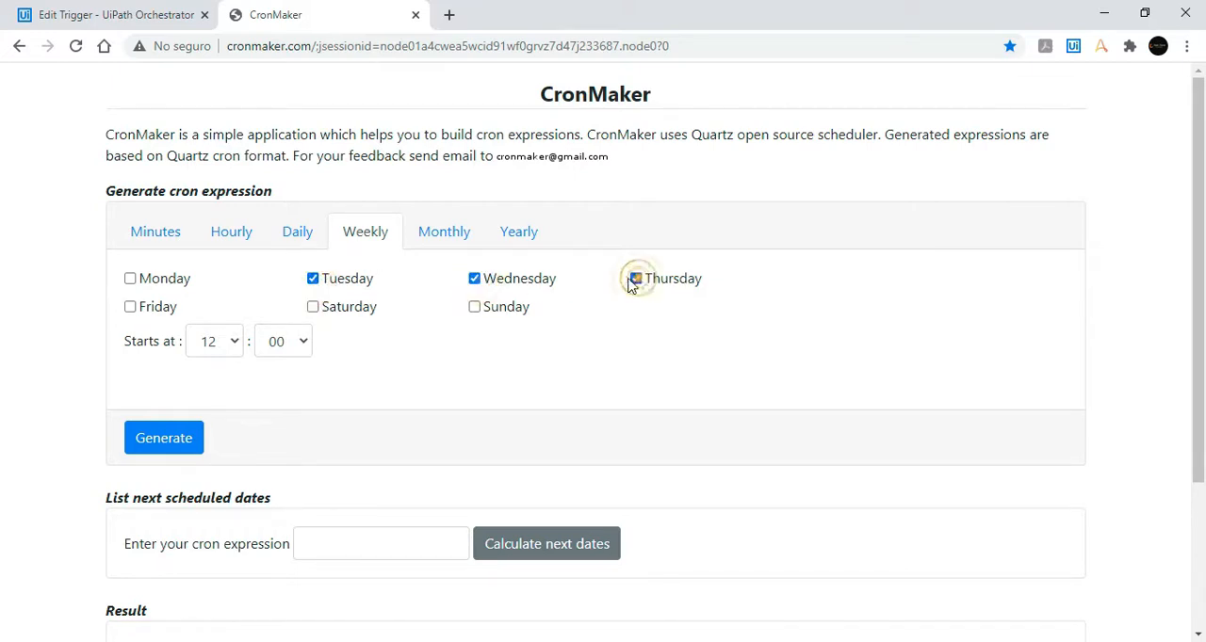
{"action": "left_click", "coordinate": [130, 307]}
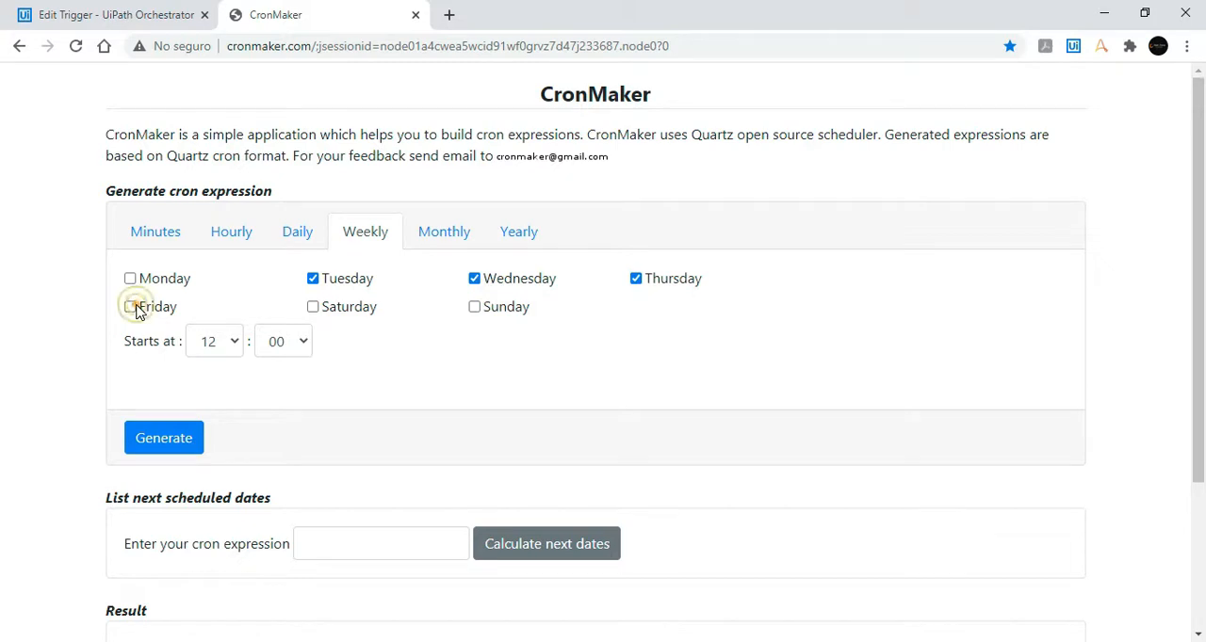
{"action": "left_click", "coordinate": [314, 308]}
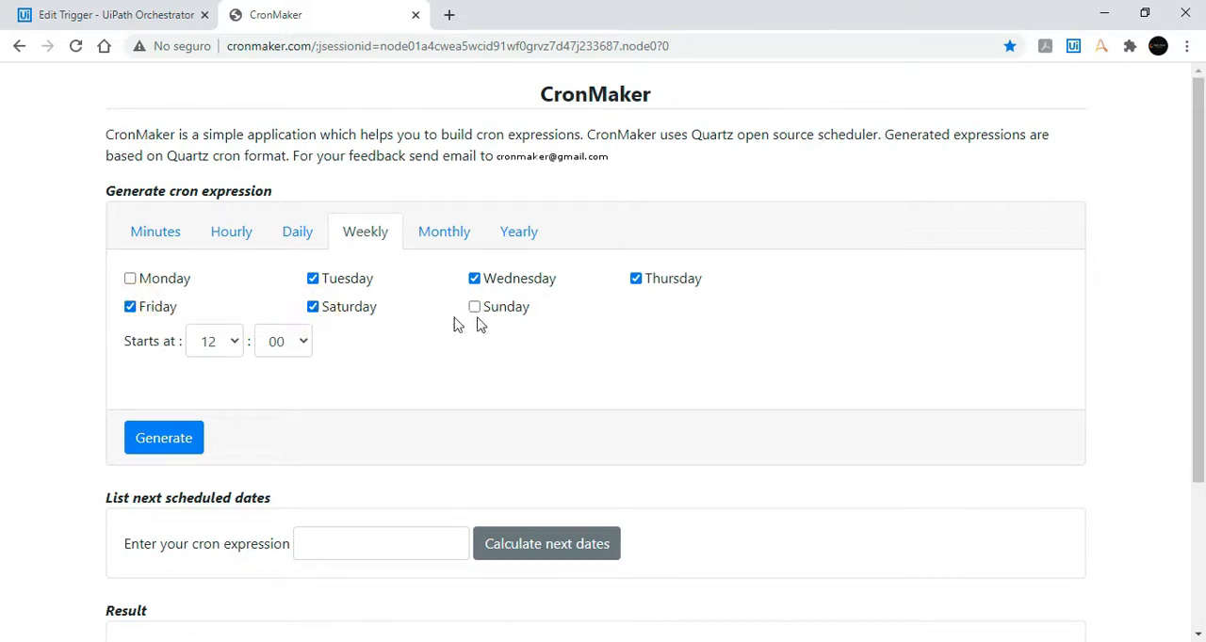
Step: Set the weekly schedule's start time to 09:00 and generate the cron expression
{"action": "left_click", "coordinate": [237, 344]}
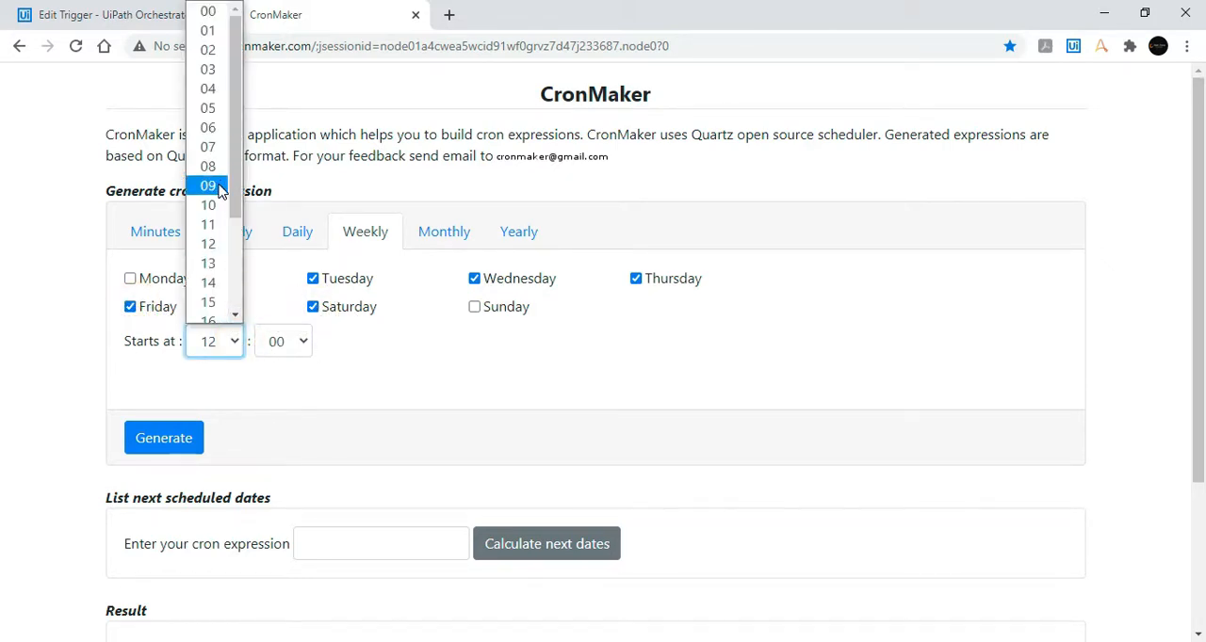
{"action": "left_click", "coordinate": [209, 185]}
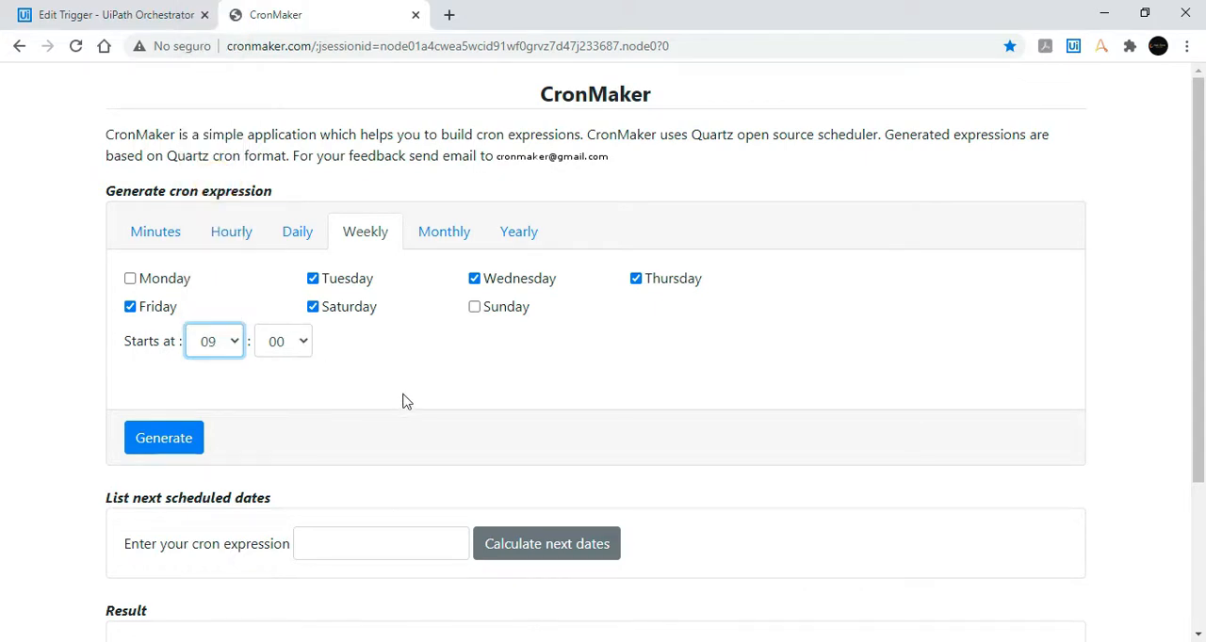
{"action": "left_click", "coordinate": [181, 441]}
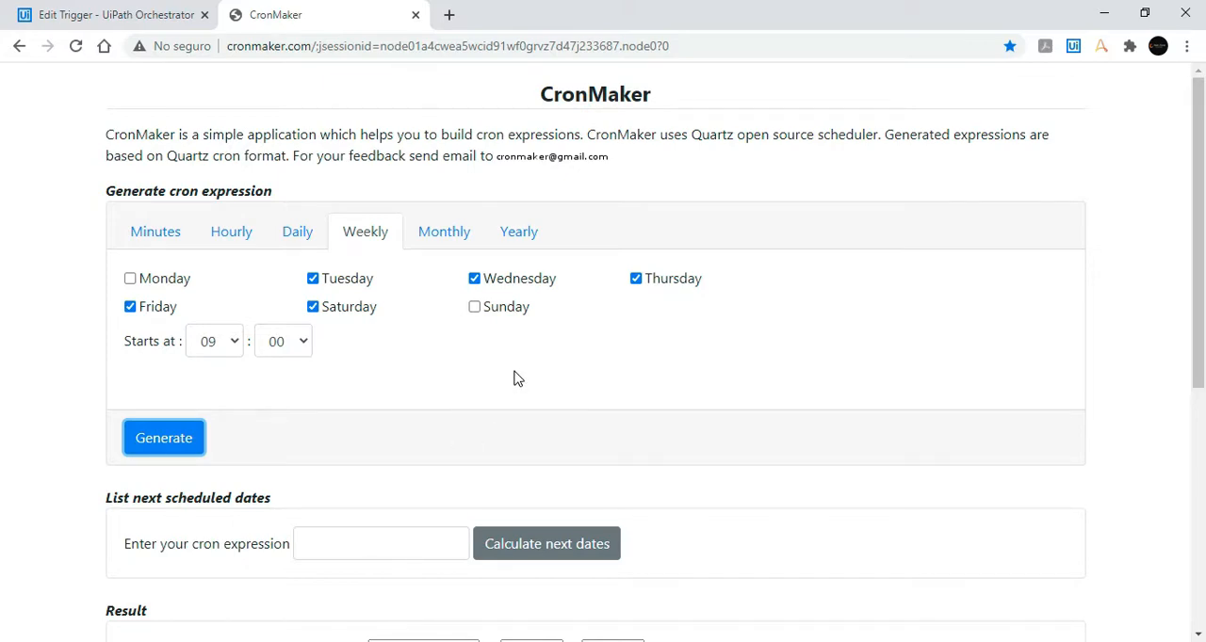
Step: Examine the generated cron format and compare the next scheduled dates with the chosen days and start time
{"action": "scroll", "coordinate": [516, 377], "scroll_direction": "down", "scroll_amount": 3}
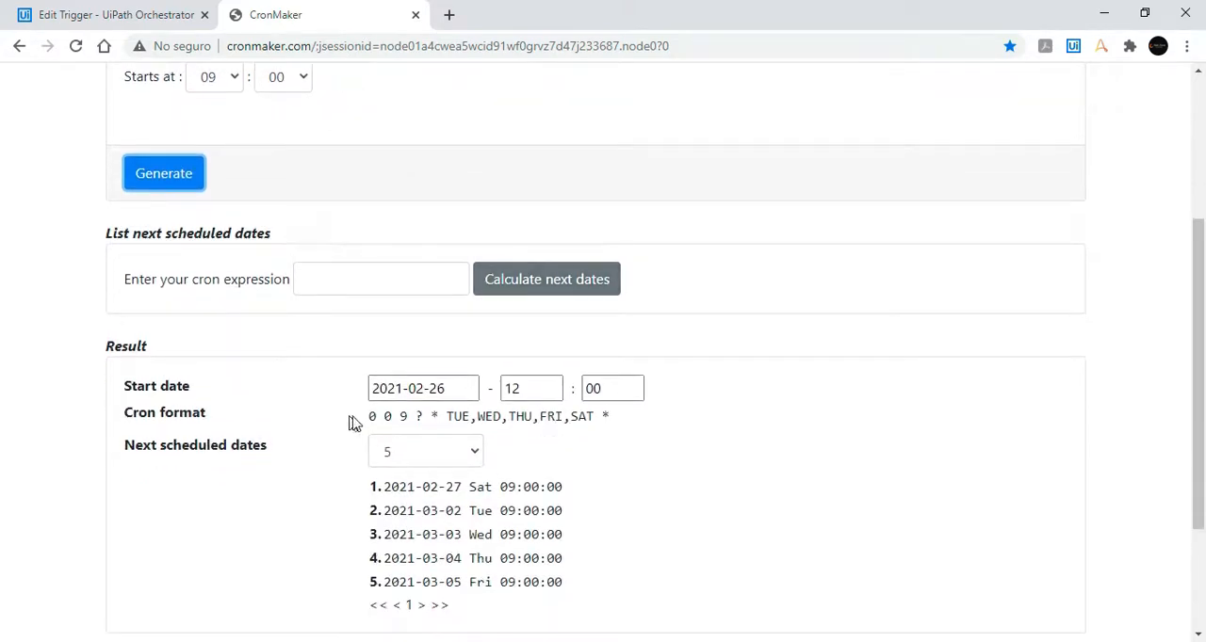
{"action": "scroll", "coordinate": [816, 419], "scroll_direction": "down", "scroll_amount": 2}
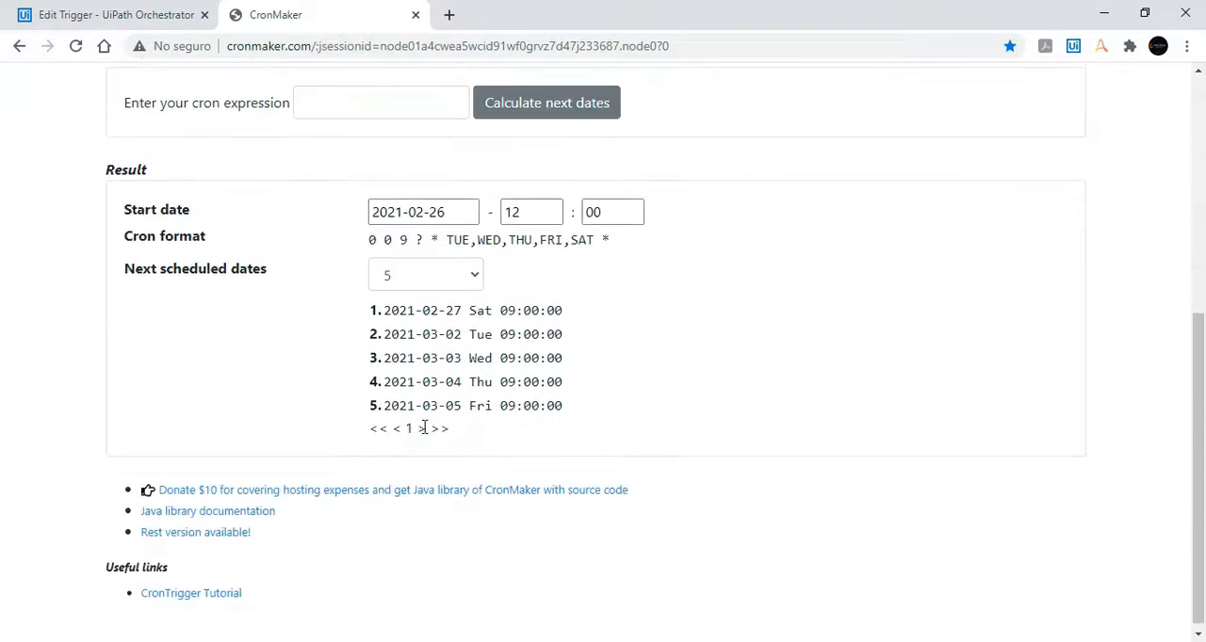
{"action": "left_click_drag", "start_coordinate": [385, 310], "coordinate": [432, 311]}
{"action": "left_click", "coordinate": [490, 310]}
{"action": "scroll", "coordinate": [622, 245], "scroll_direction": "up", "scroll_amount": 4}
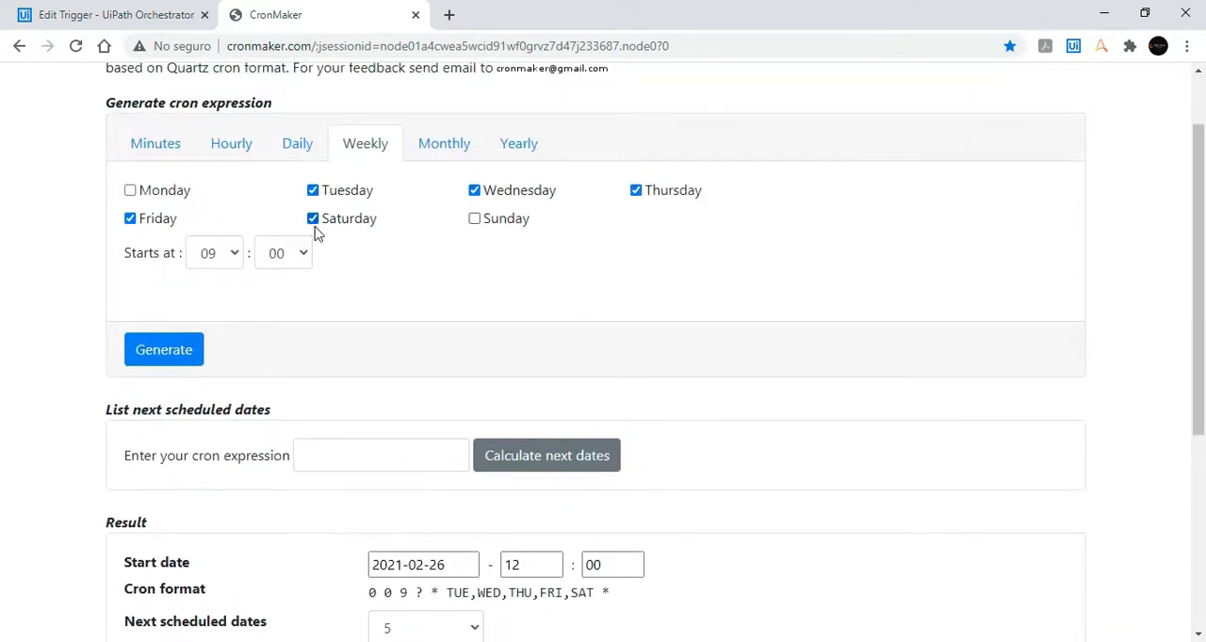
{"action": "scroll", "coordinate": [660, 404], "scroll_direction": "down", "scroll_amount": 3}
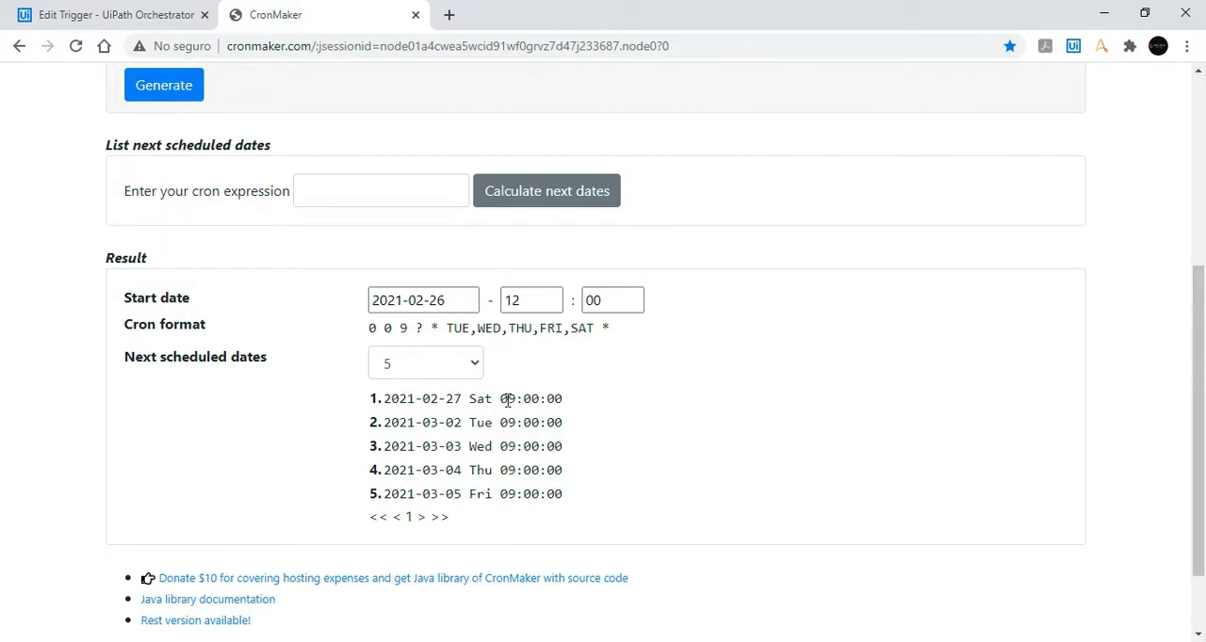
{"action": "left_click_drag", "start_coordinate": [470, 399], "coordinate": [492, 446]}
{"action": "left_click", "coordinate": [471, 445]}
{"action": "left_click", "coordinate": [638, 452]}
Step: Copy the cron expression 0 0 9 ? * TUE,WED,THU,FRI,SAT * into Trigger_OpenACME's Cron expression in UiPath Orchestrator and update the trigger
{"action": "left_click_drag", "start_coordinate": [608, 329], "coordinate": [368, 339]}
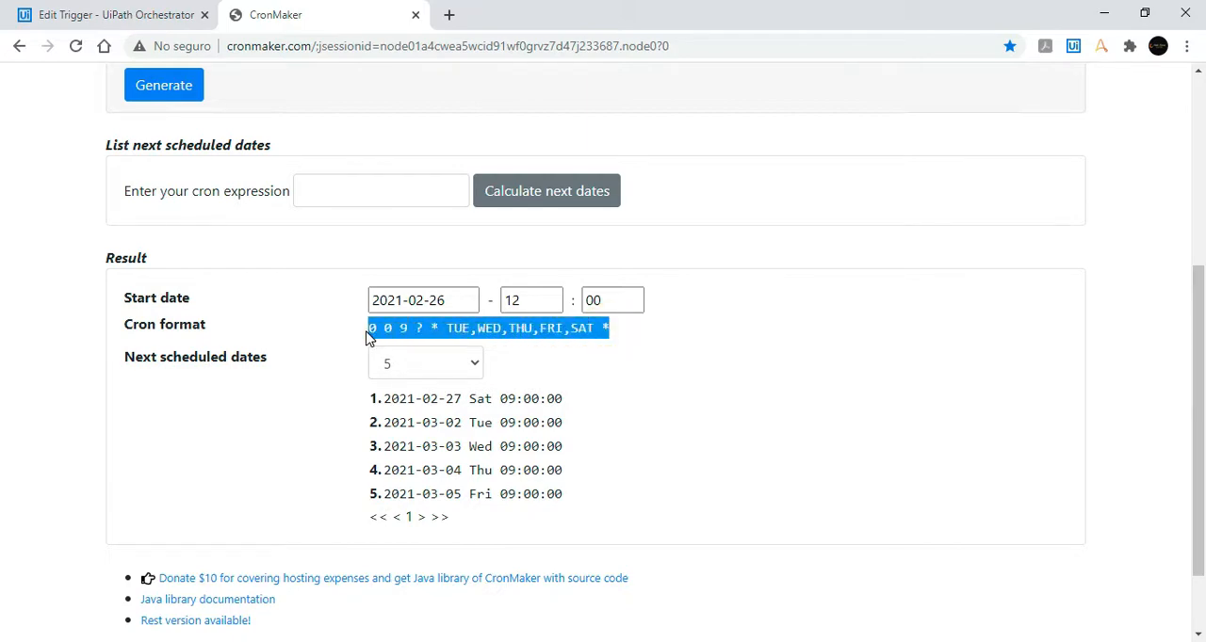
{"action": "left_click", "coordinate": [142, 15]}
{"action": "left_click", "coordinate": [976, 436]}
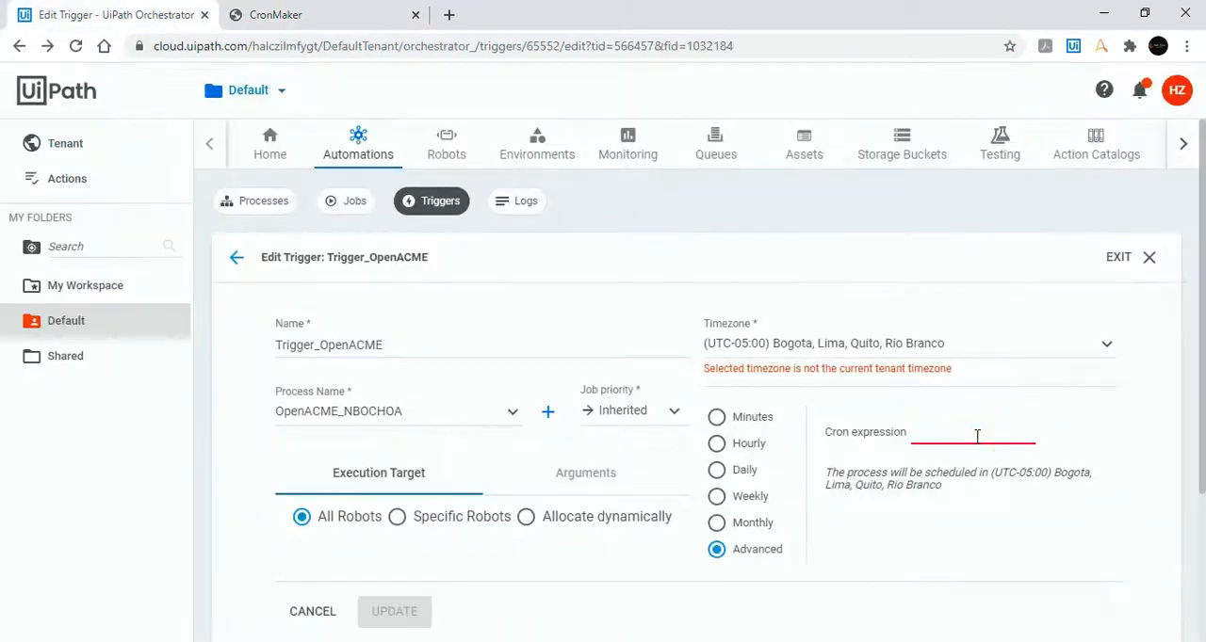
{"action": "type", "text": "0 0 9 ? * TUE,WED,THU *"}
{"action": "left_click", "coordinate": [1036, 485]}
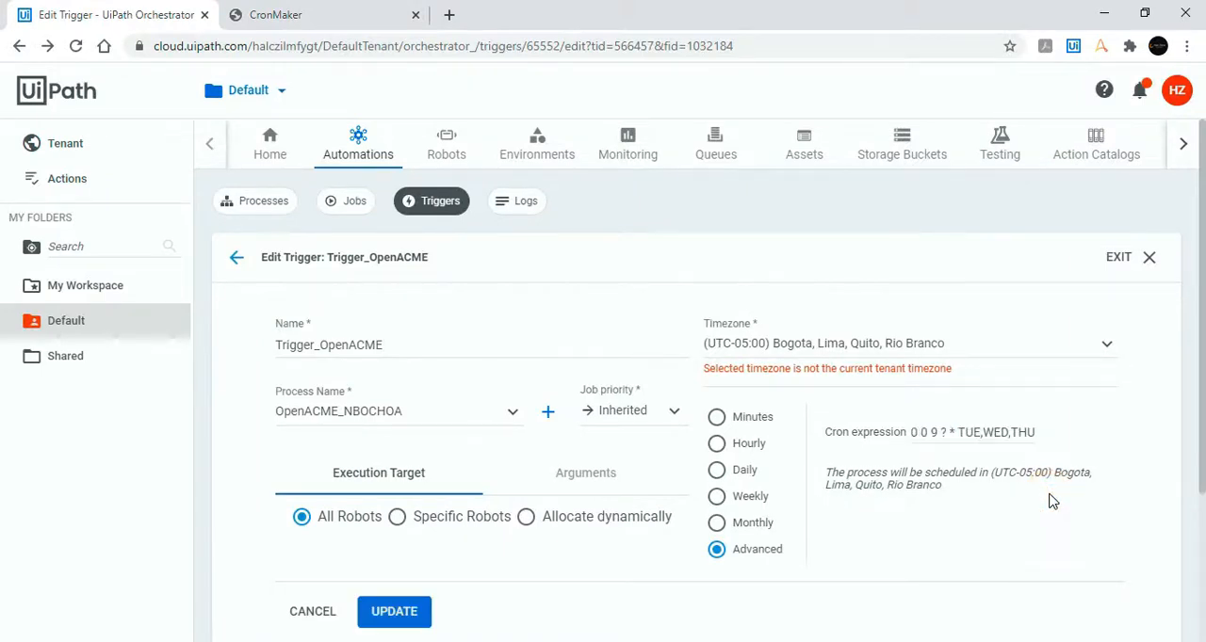
{"action": "scroll", "coordinate": [1031, 485], "scroll_direction": "down", "scroll_amount": 1}
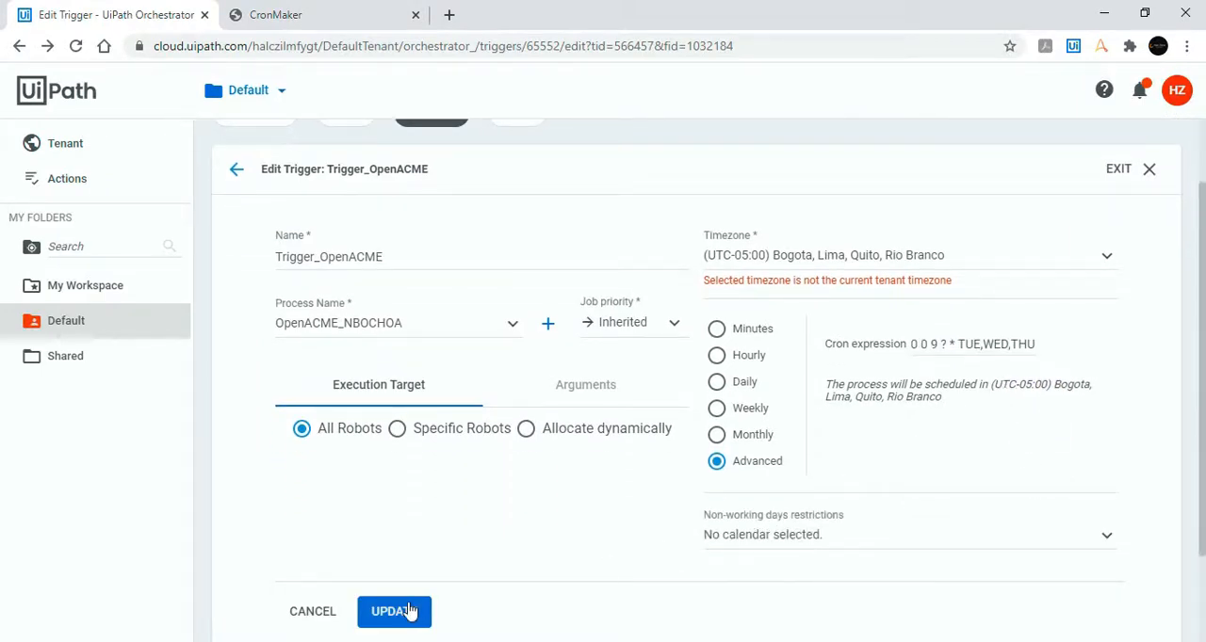
{"action": "left_click", "coordinate": [407, 611]}
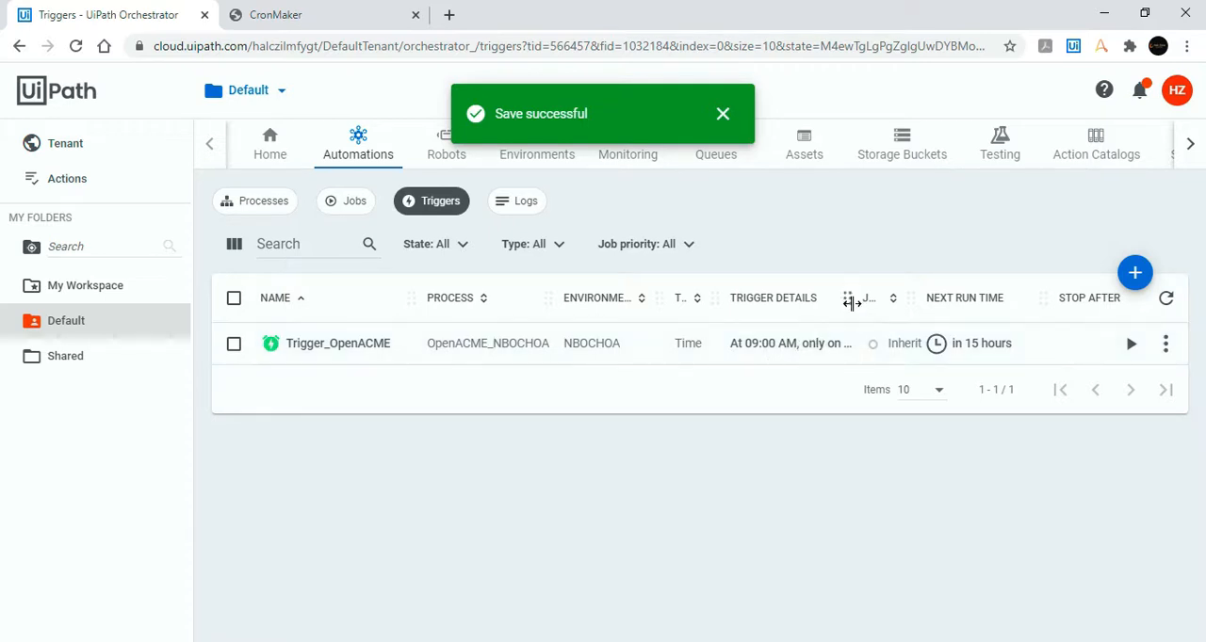
Step: Widen the Trigger Details column in the trigger list and check Trigger_OpenACME's schedule and next run time
{"action": "left_click_drag", "start_coordinate": [848, 301], "coordinate": [900, 310]}
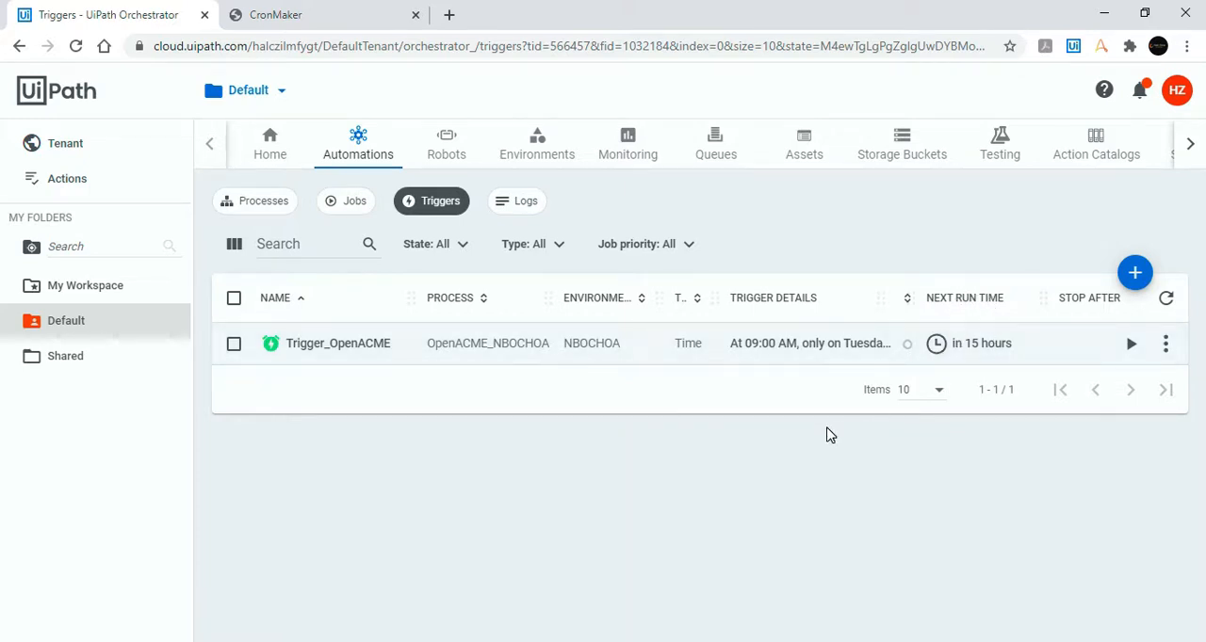
{"action": "mouse_move", "coordinate": [1001, 351]}
{"action": "left_click", "coordinate": [1009, 468]}
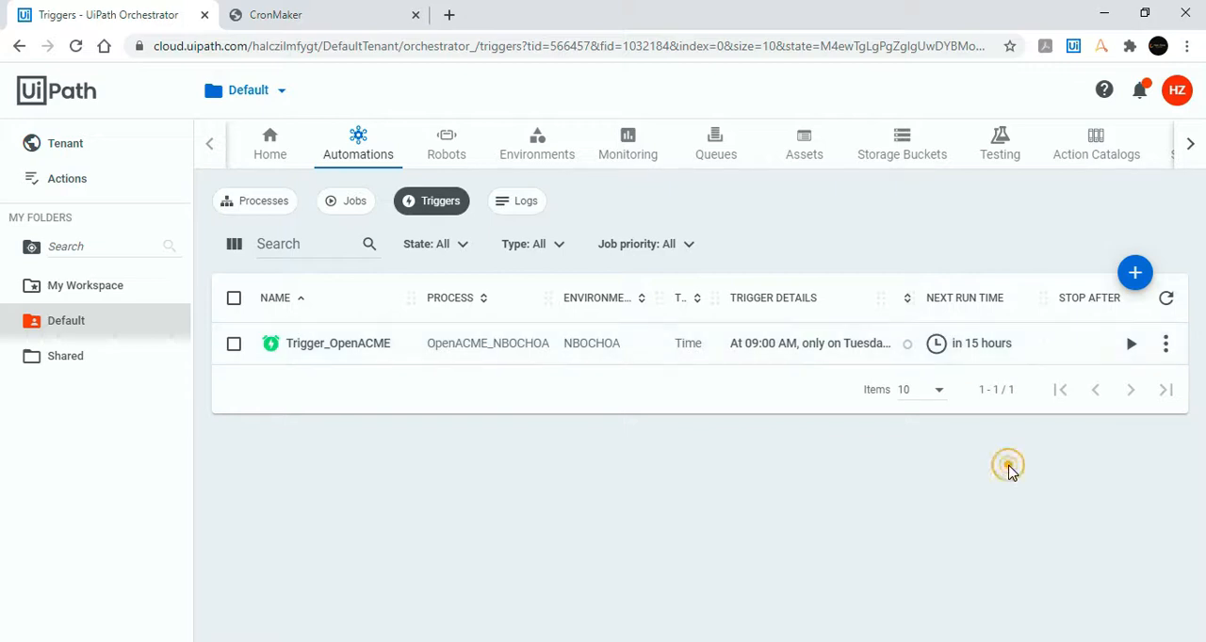
Step: Reopen Trigger_OpenACME for editing, compare the Weekly, Monthly and Daily schedule options, and return to Advanced
{"action": "left_click", "coordinate": [1165, 343]}
{"action": "left_click", "coordinate": [1149, 381]}
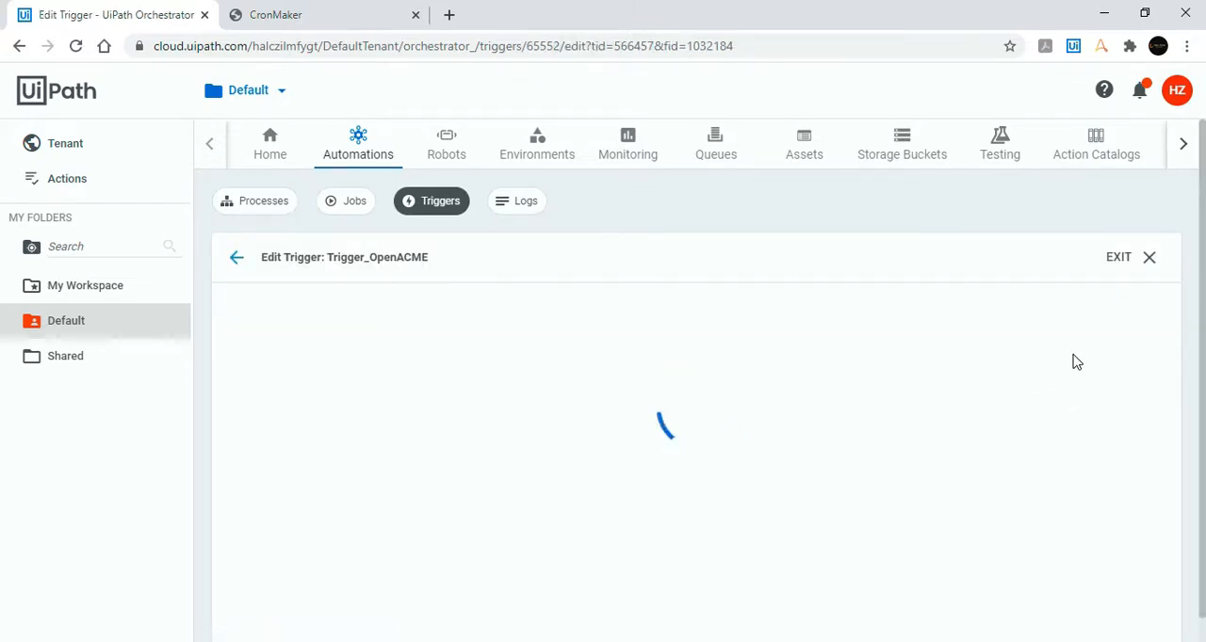
{"action": "scroll", "coordinate": [1076, 363], "scroll_direction": "down", "scroll_amount": 2}
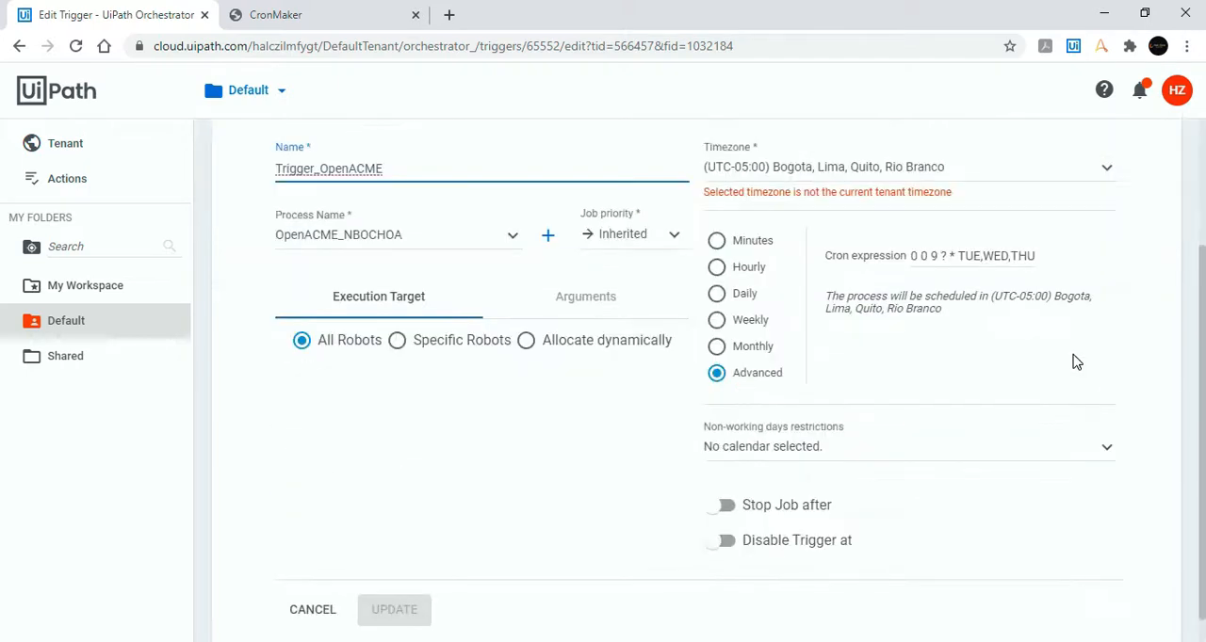
{"action": "left_click", "coordinate": [718, 321]}
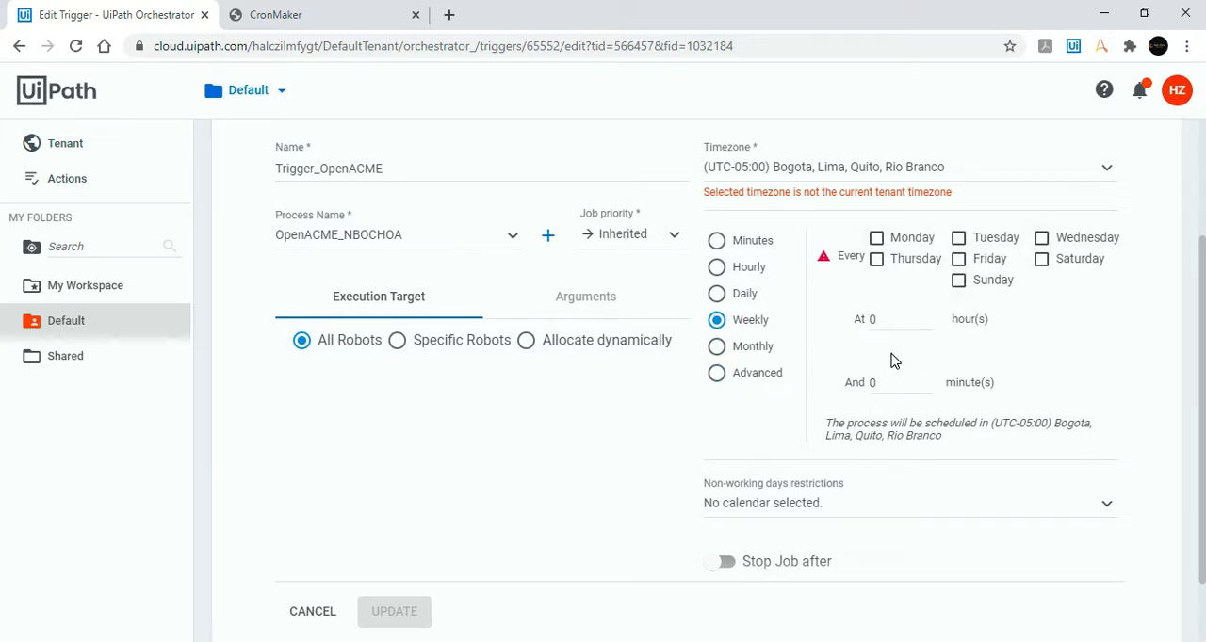
{"action": "left_click", "coordinate": [736, 375]}
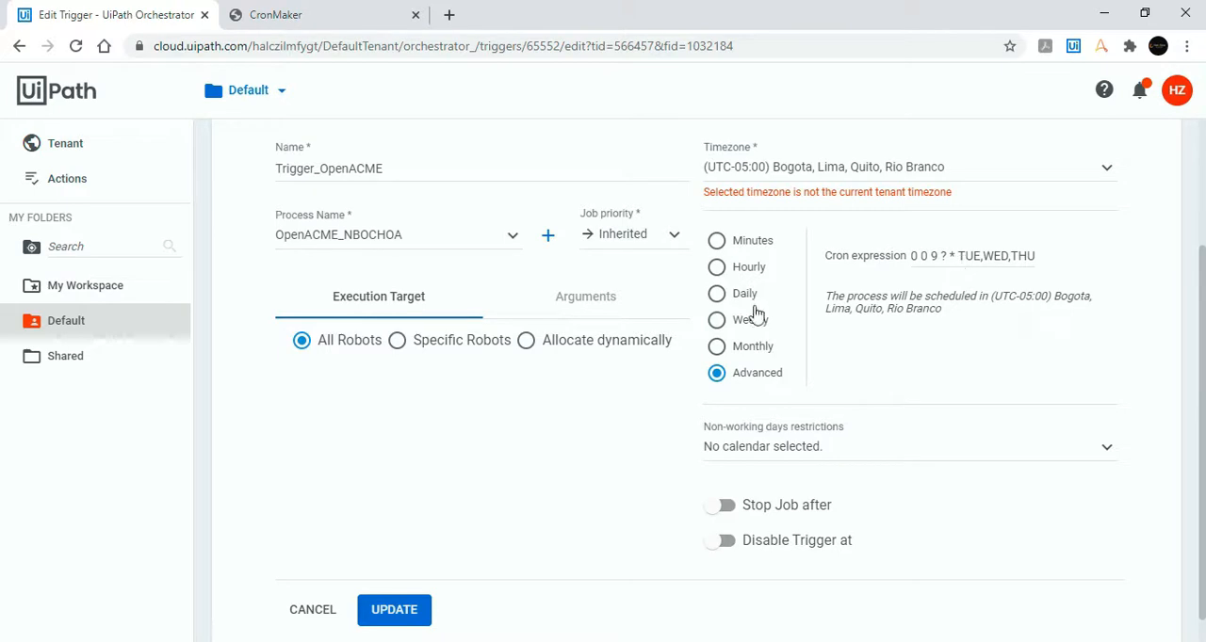
{"action": "left_click", "coordinate": [716, 321]}
{"action": "left_click", "coordinate": [716, 347]}
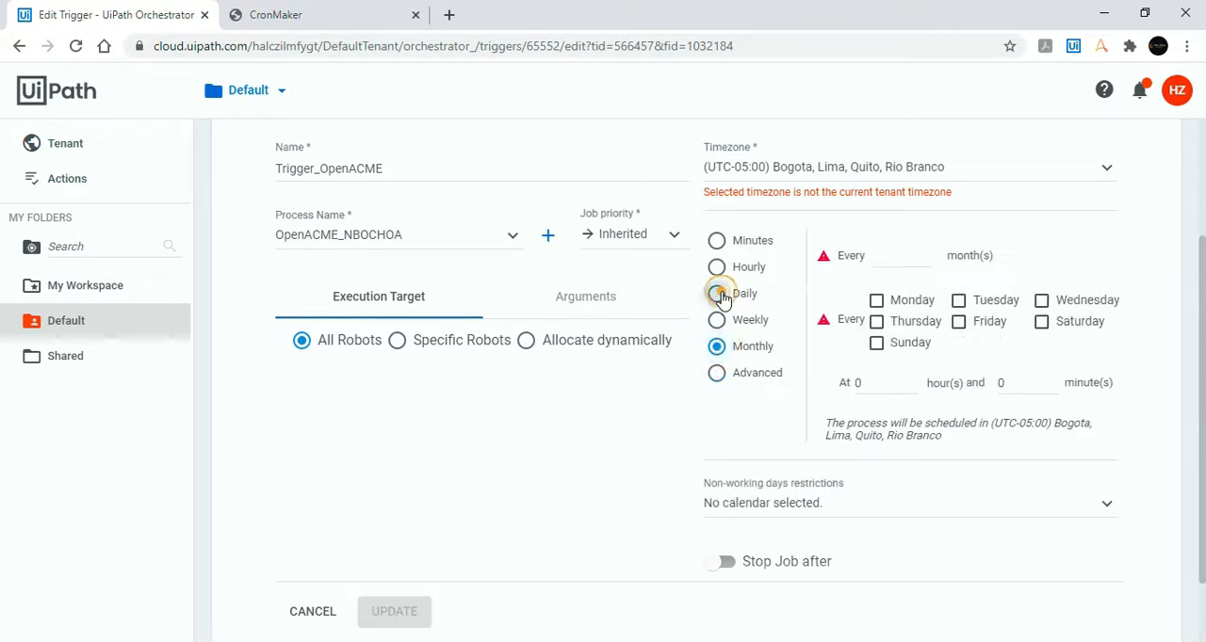
{"action": "left_click", "coordinate": [716, 294]}
{"action": "left_click", "coordinate": [716, 373]}
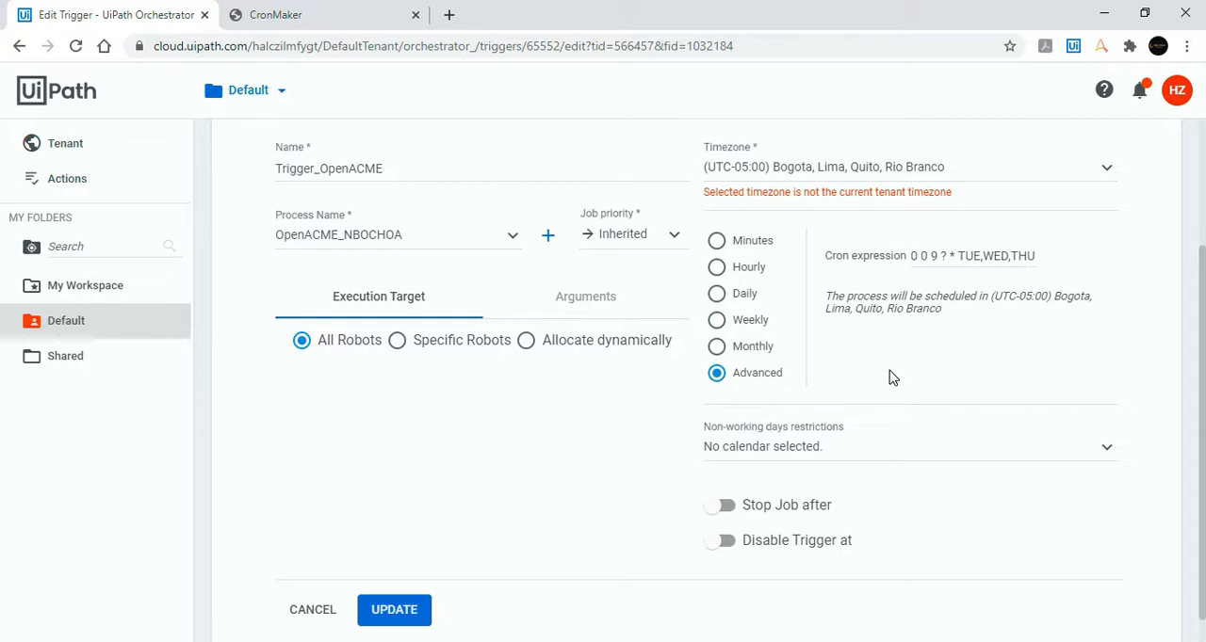
Step: Review the cron expression in Trigger_OpenACME's Advanced schedule and return to the trigger list
{"action": "left_click", "coordinate": [913, 250]}
{"action": "left_click_drag", "start_coordinate": [933, 251], "coordinate": [1046, 261]}
{"action": "left_click", "coordinate": [1029, 322]}
{"action": "left_click", "coordinate": [947, 256]}
{"action": "key", "text": "Return"}
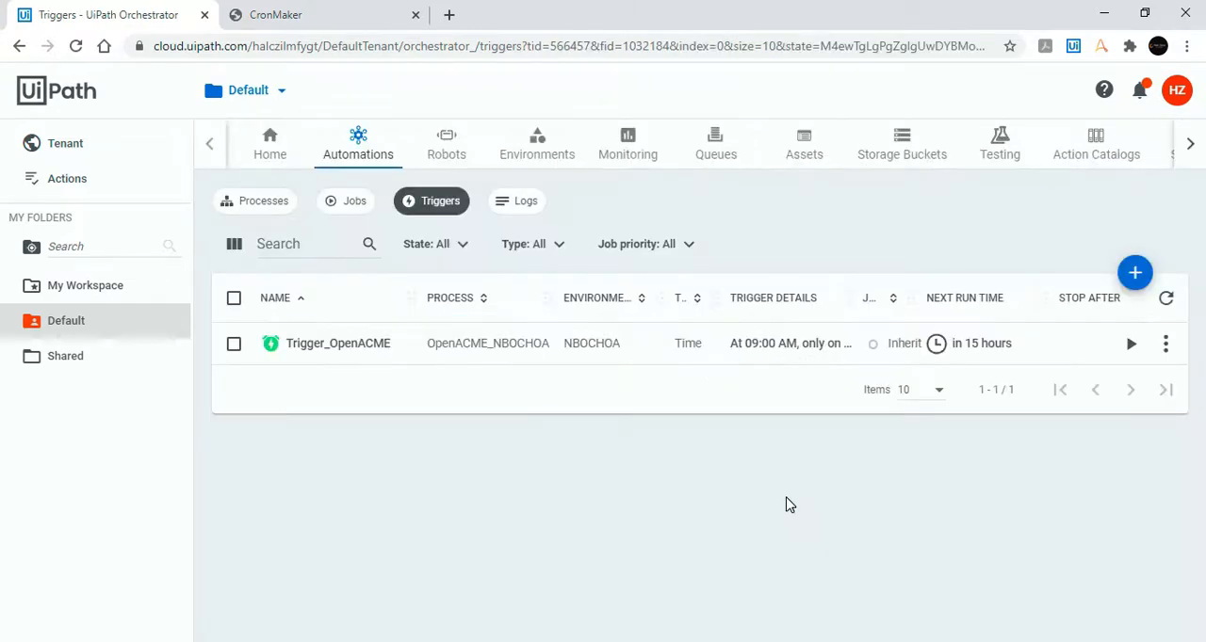